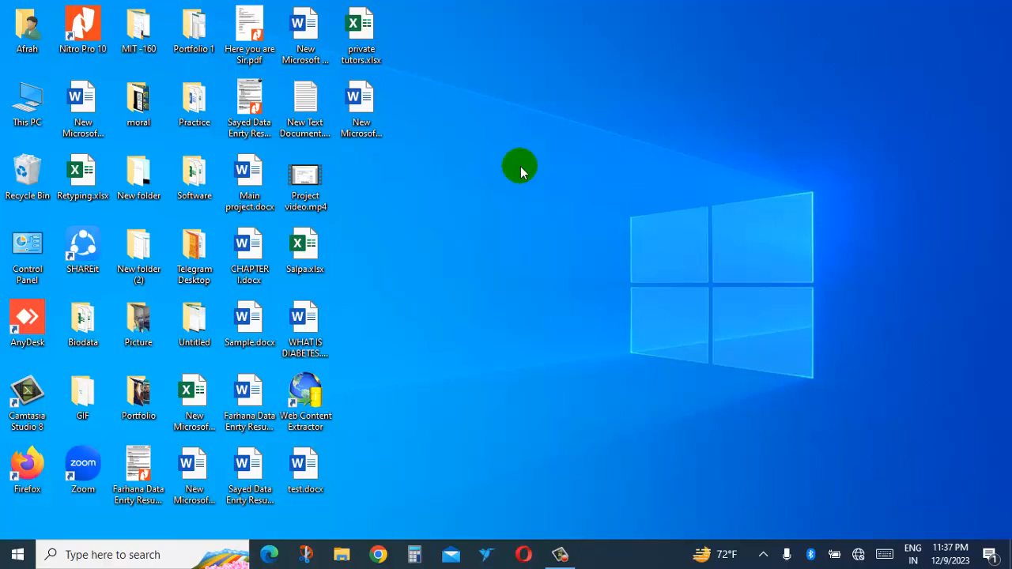
Create a new Microsoft Excel worksheet on the desktop, keeping its default file name.
right_click(520, 168)
right_click(619, 109)
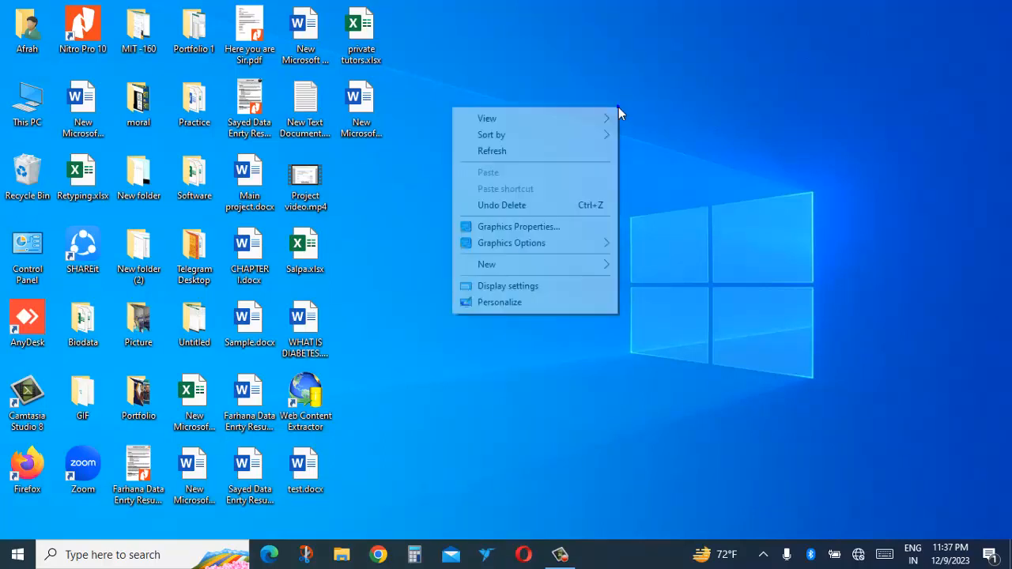
left_click(542, 228)
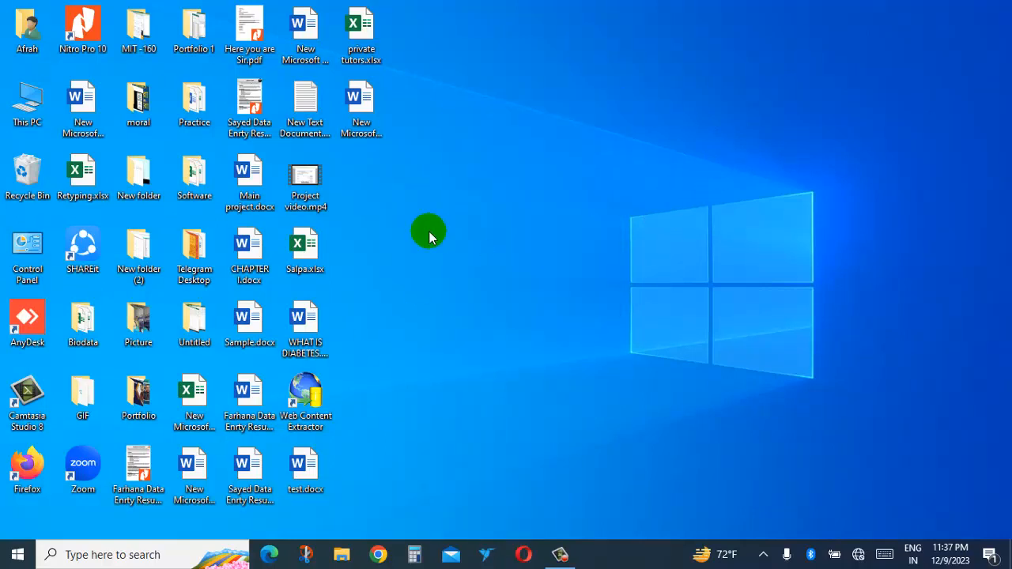
right_click(550, 134)
right_click(648, 176)
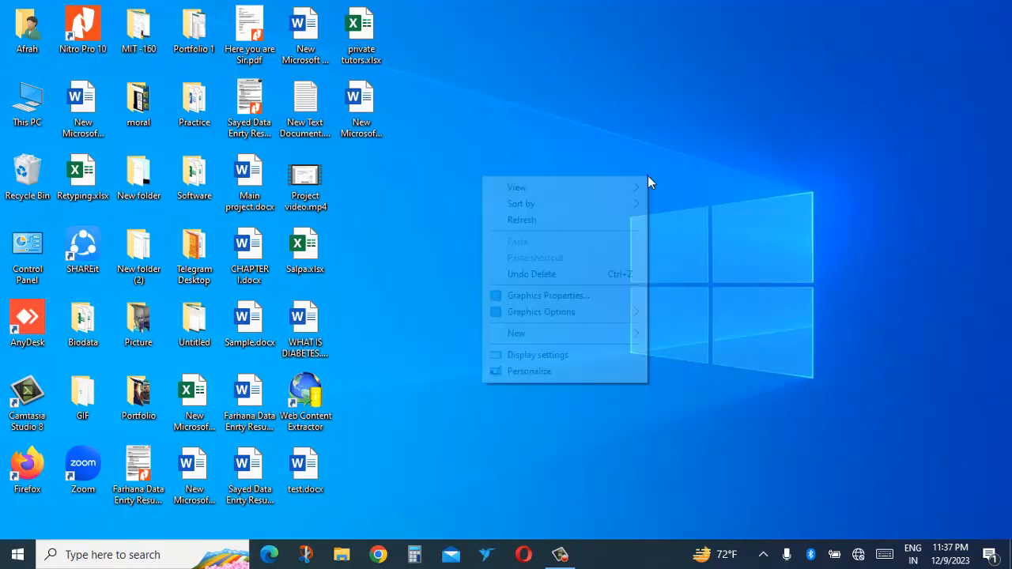
mouse_move(597, 333)
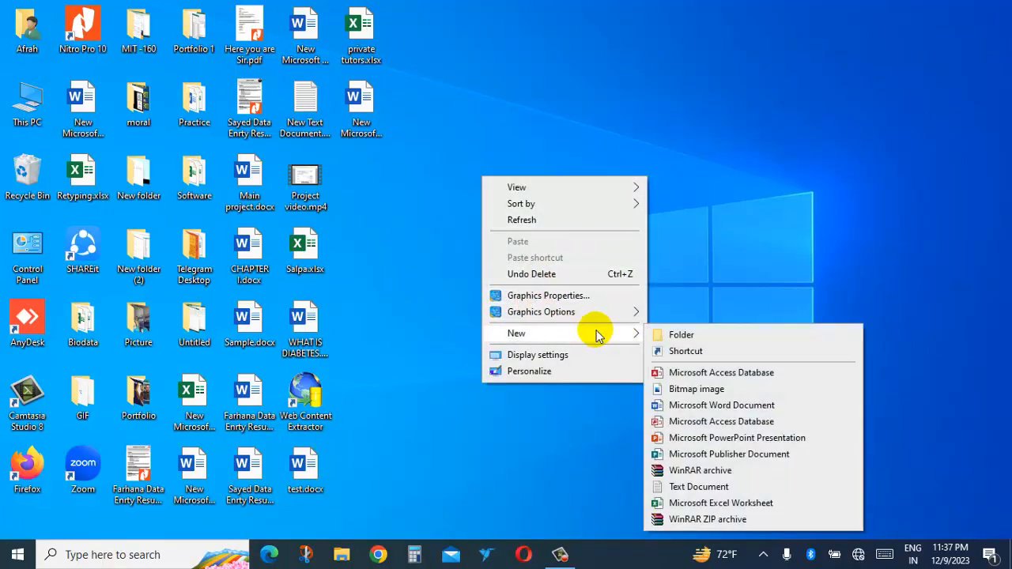
left_click(704, 503)
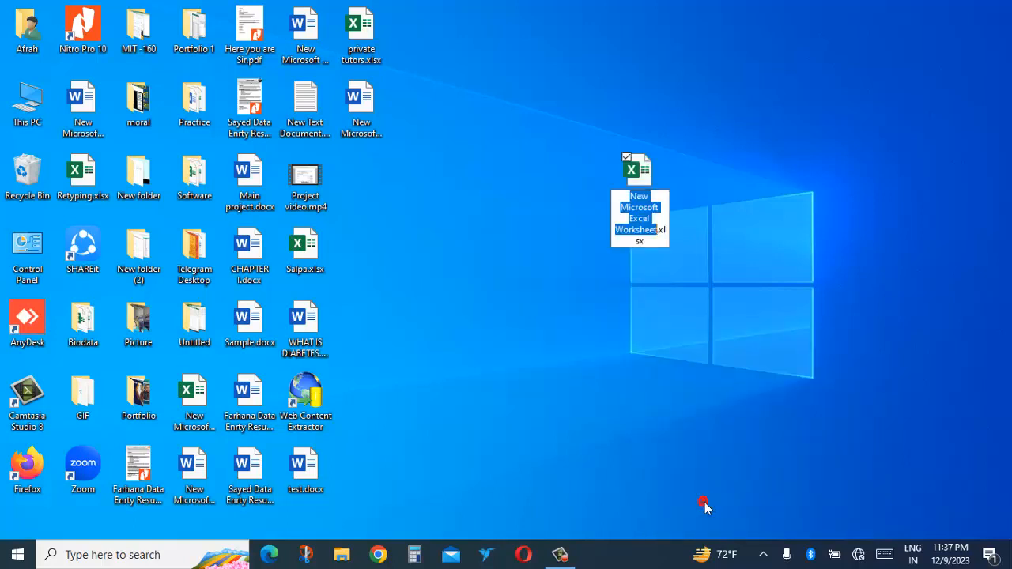
left_click(714, 300)
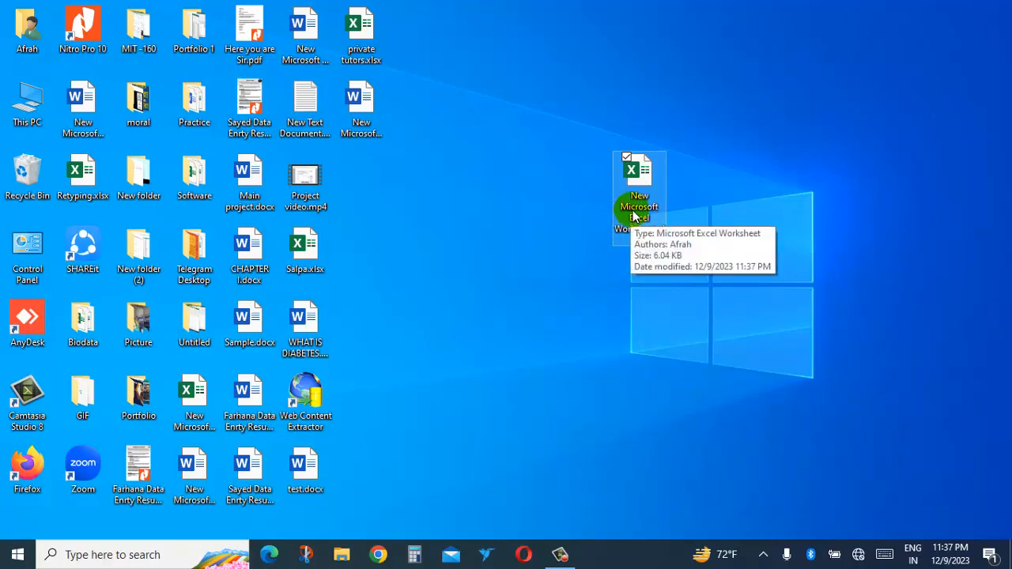
right_click(638, 218)
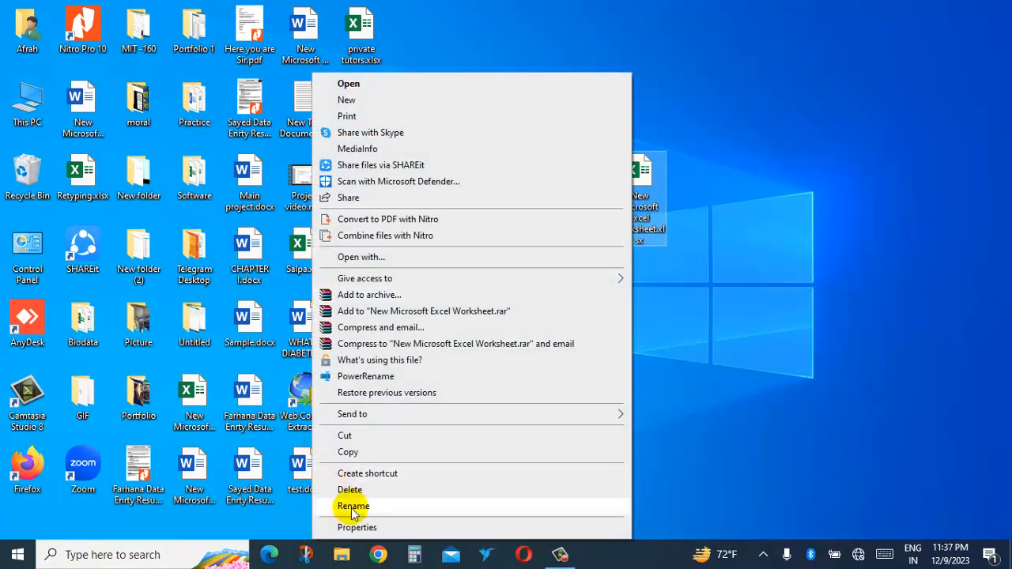
left_click(353, 506)
left_click(706, 312)
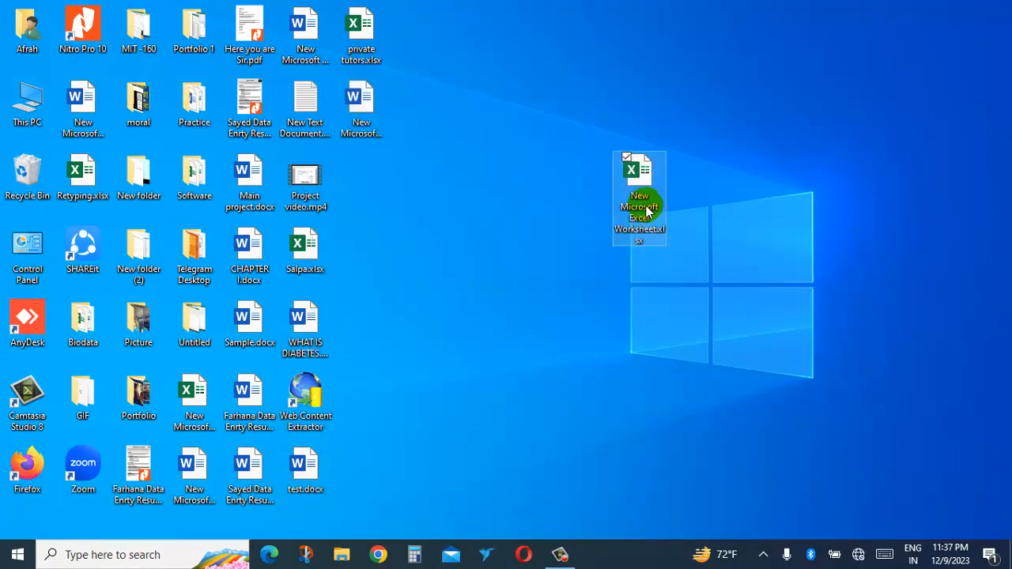
Open the new Excel worksheet from the desktop to view it, and close it again.
double_click(645, 211)
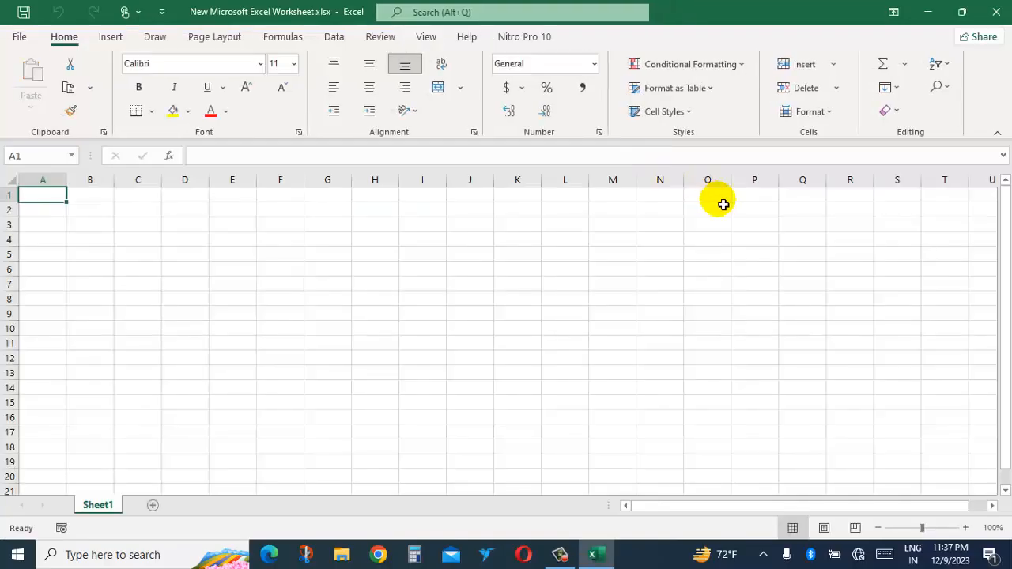
left_click(996, 12)
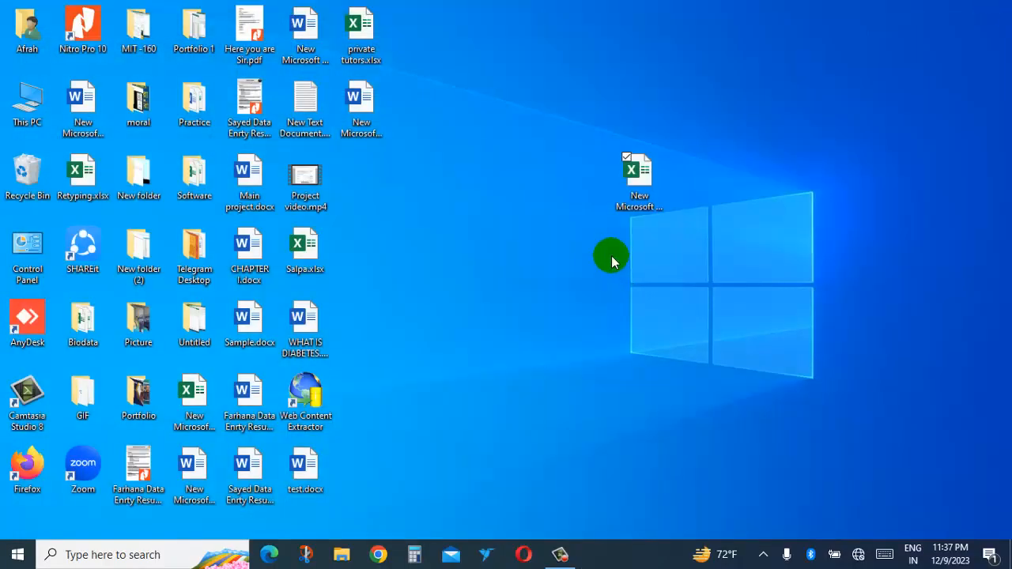
right_click(653, 207)
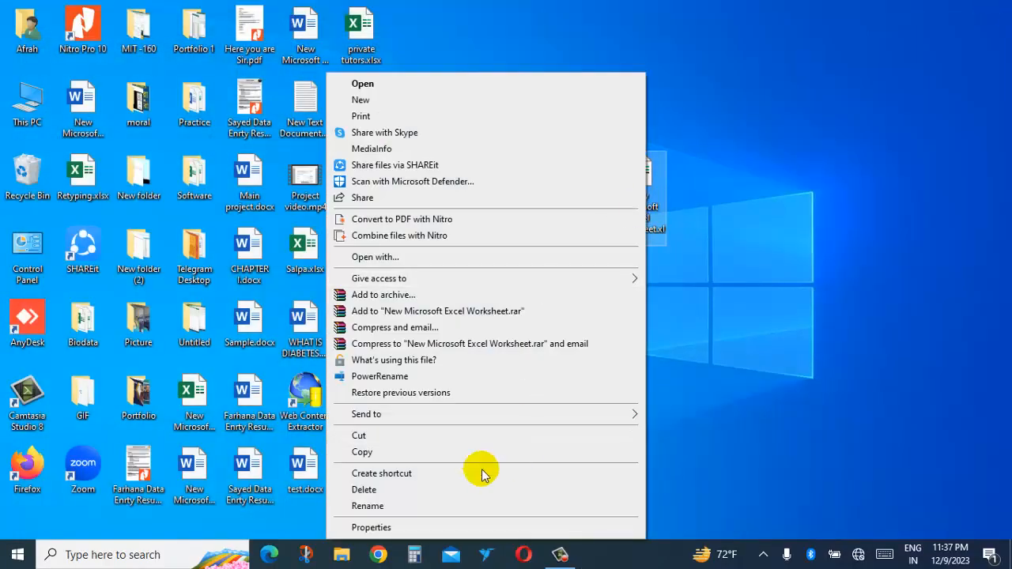
left_click(371, 505)
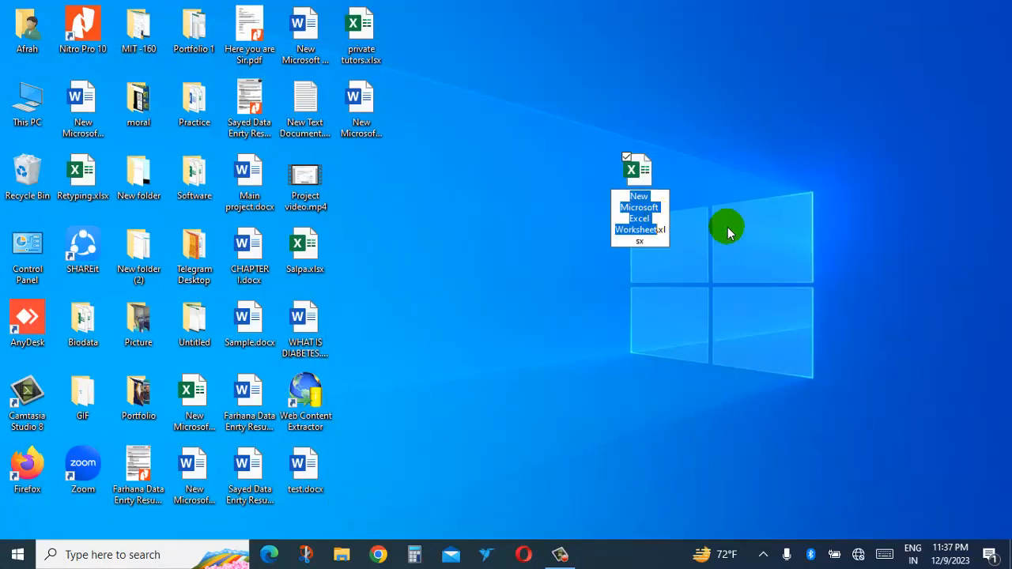
key("Return")
left_click(739, 251)
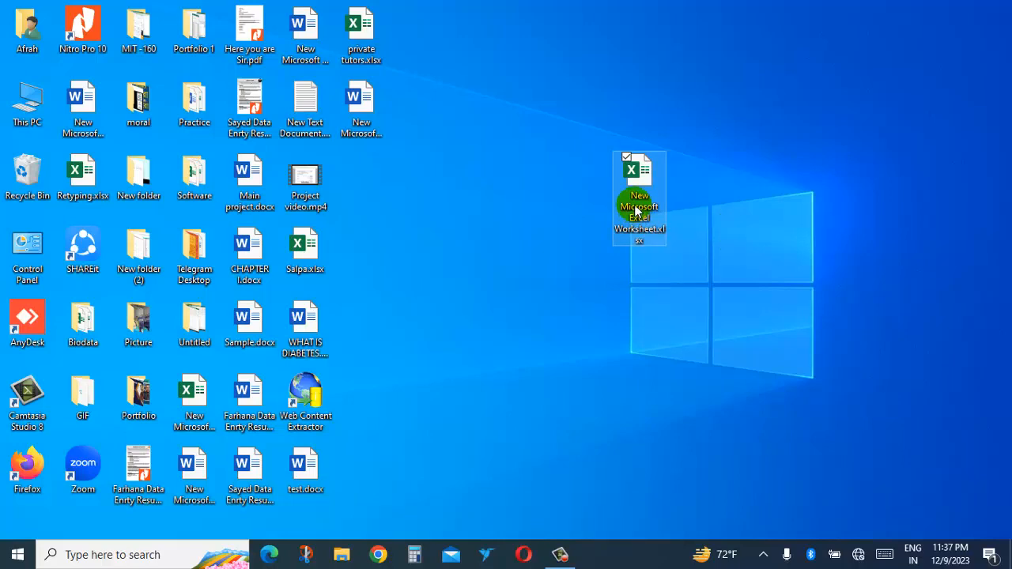
Rename the new Excel worksheet file to "Basic to advancexlsx", accepting the file extension change.
right_click(638, 210)
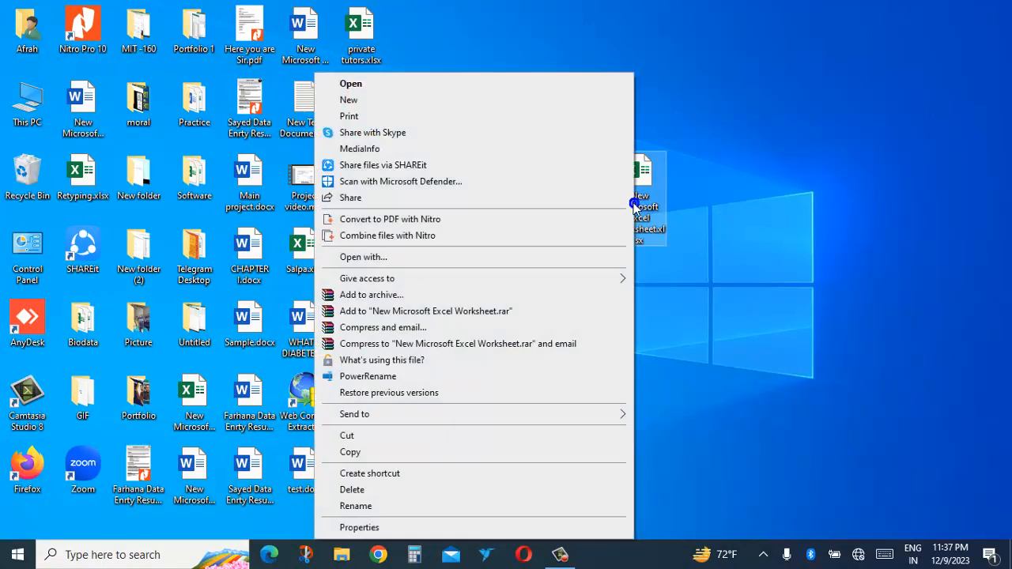
left_click(367, 507)
left_click(726, 227)
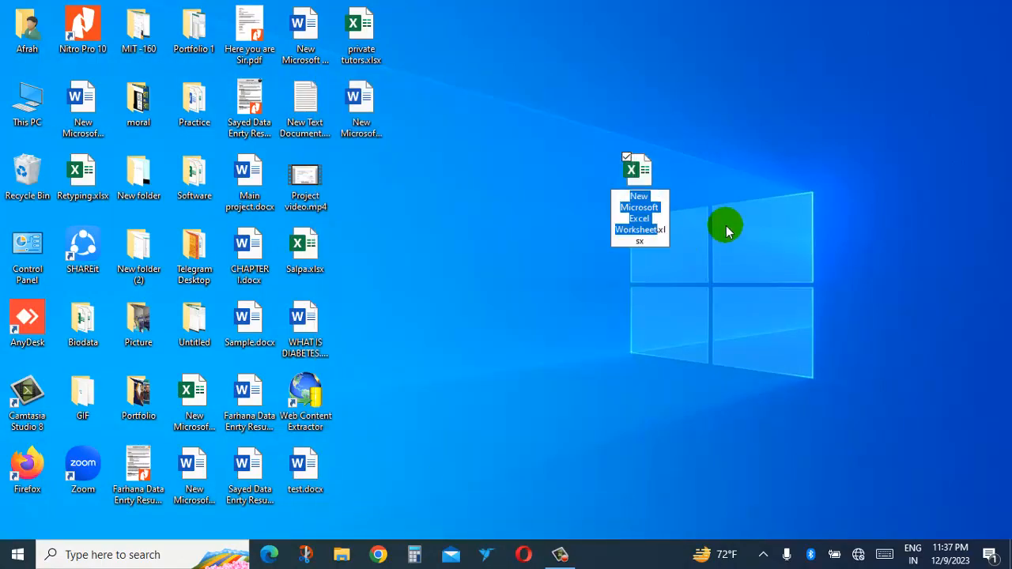
type("Bai")
key("Return")
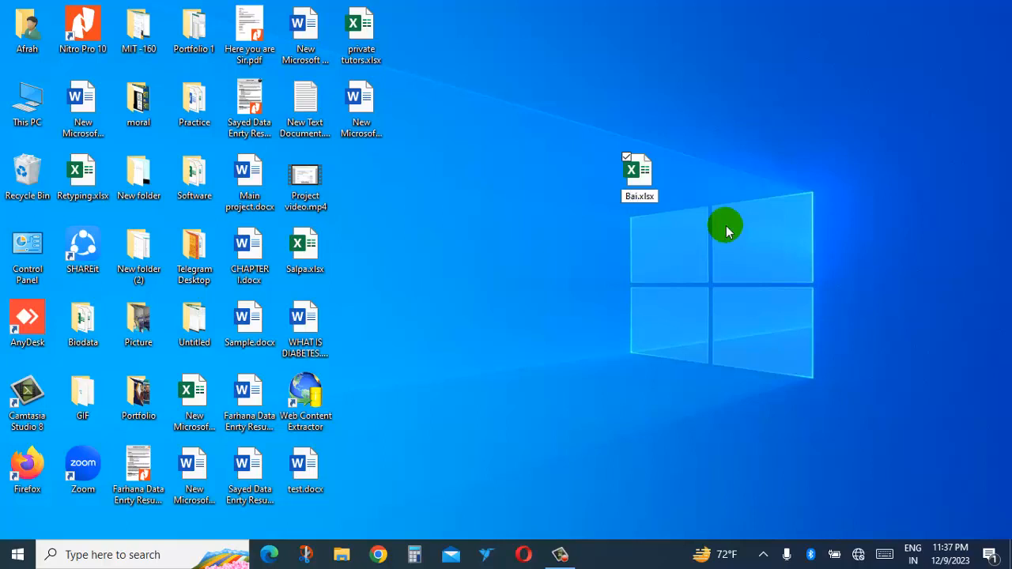
type("sic")
key("BackSpace")
key("BackSpace")
key("BackSpace")
key("BackSpace")
type("sic to advance")
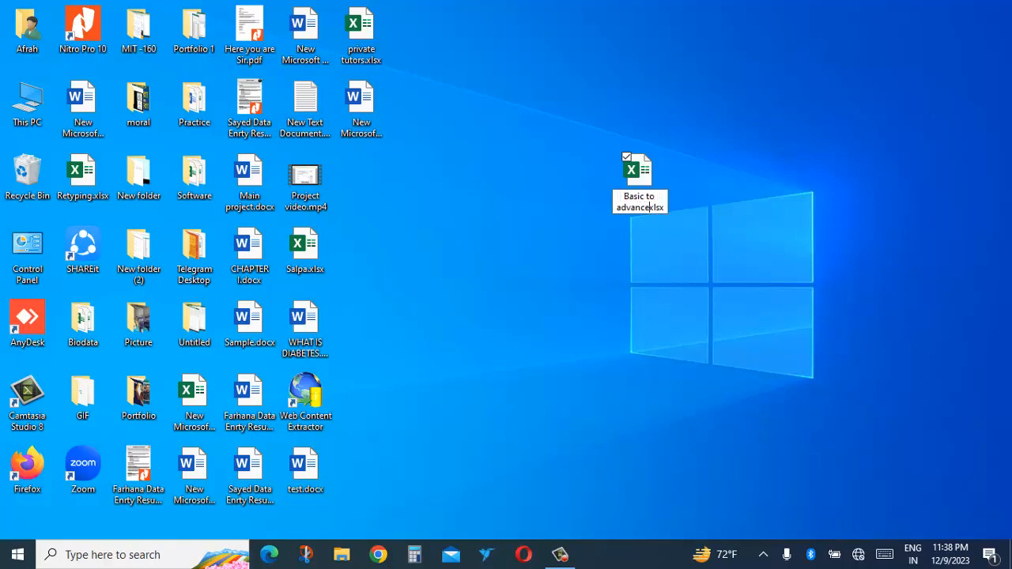
left_click(652, 327)
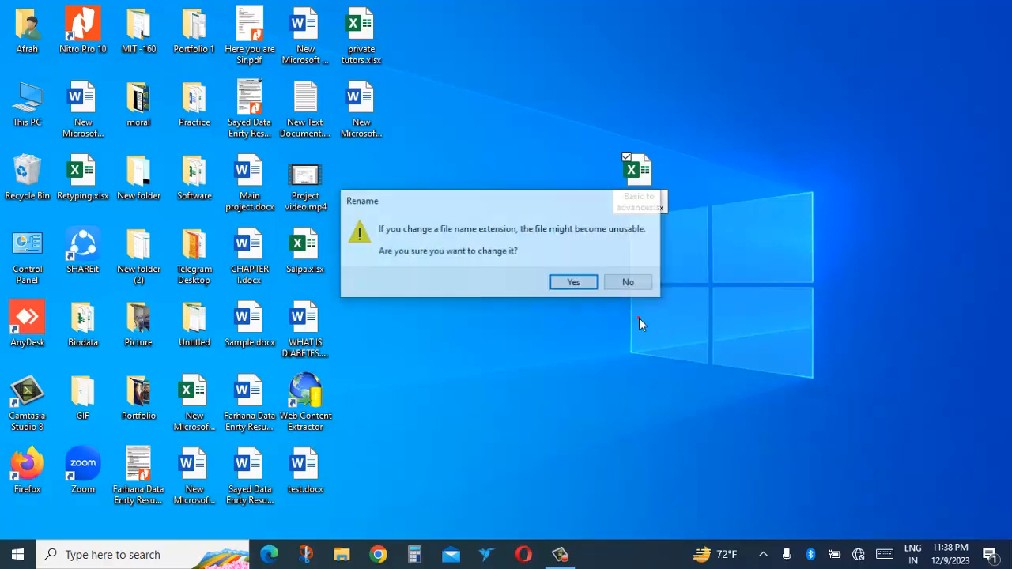
left_click(571, 278)
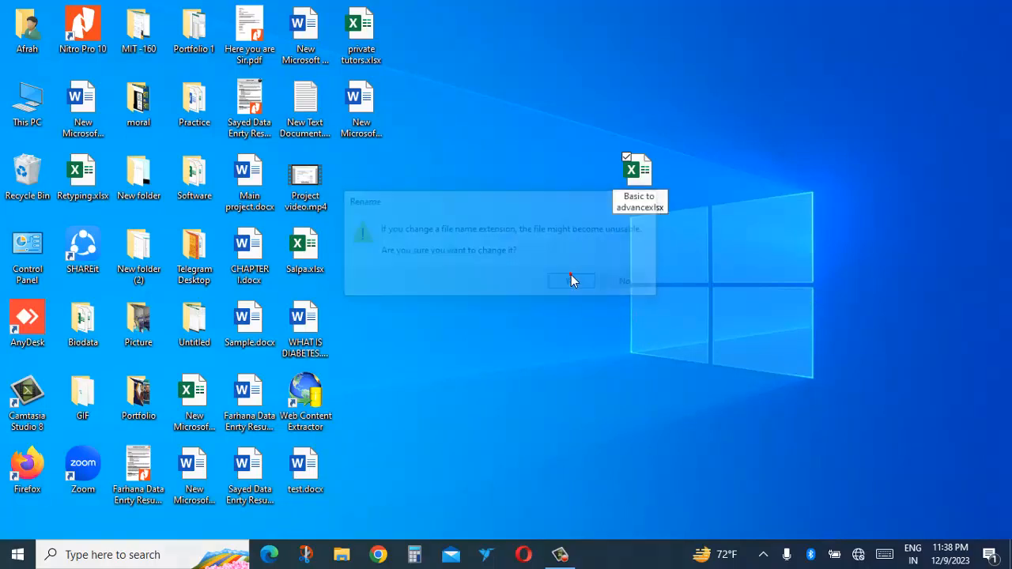
Add the missing dot before the extension so the file is named "Basic to advance.xlsx".
right_click(651, 205)
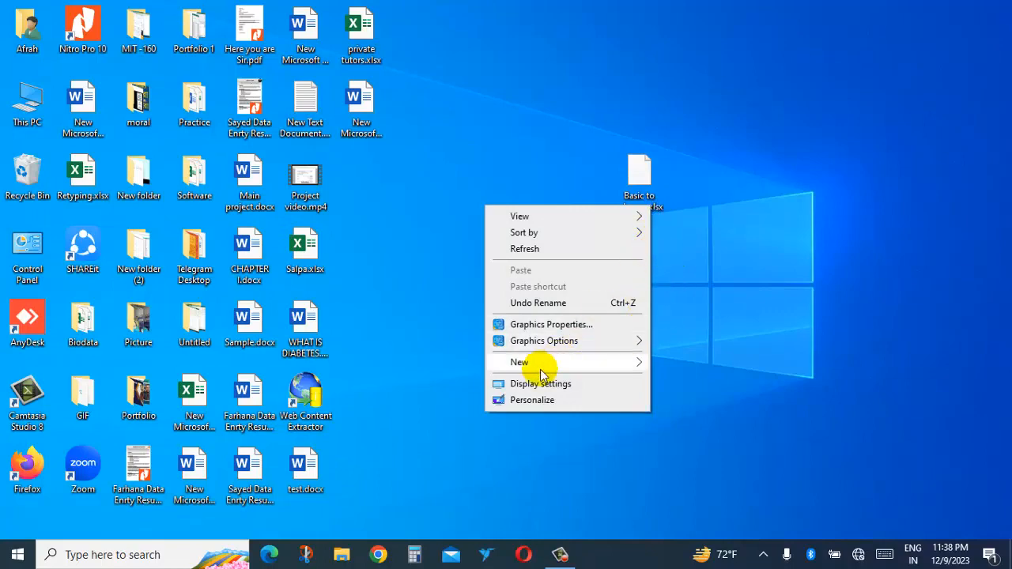
left_click(747, 261)
left_click(645, 212)
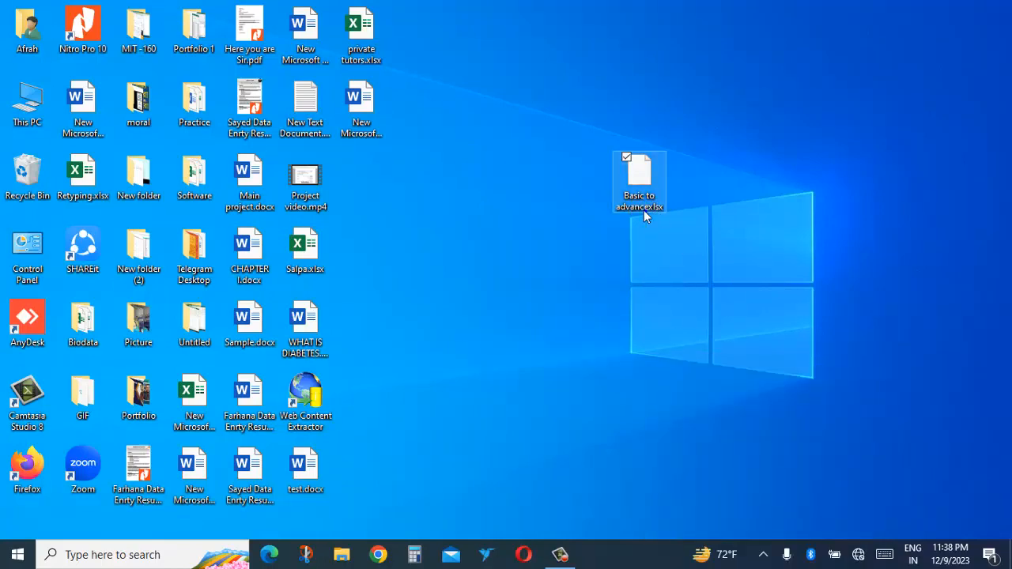
right_click(643, 210)
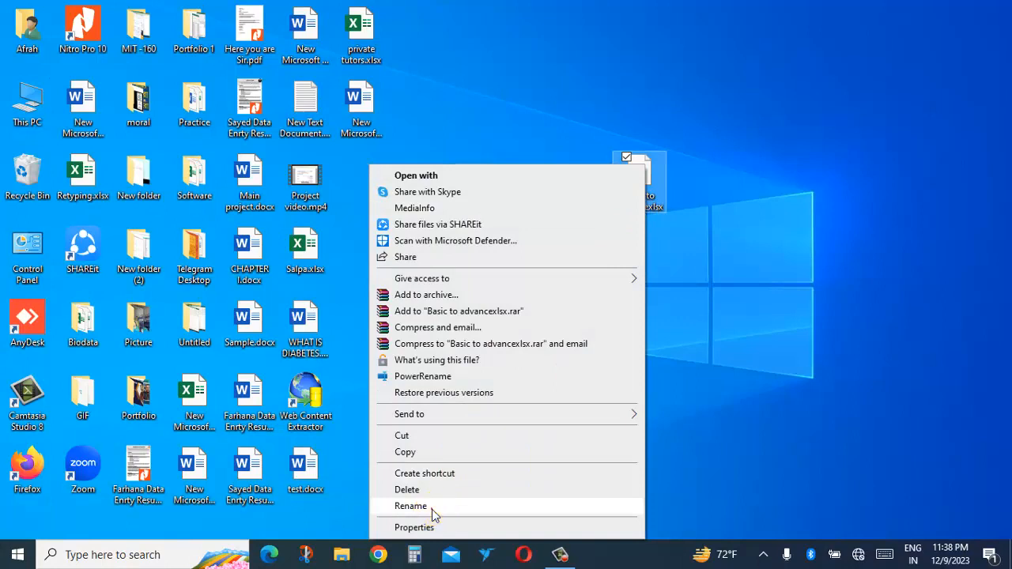
left_click(435, 508)
left_click(650, 207)
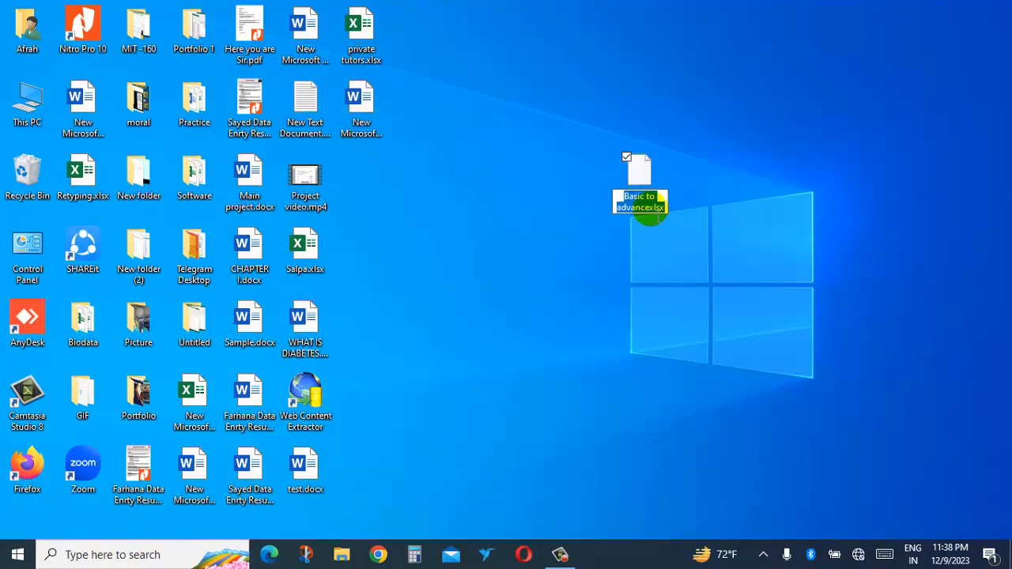
type(".")
left_click(699, 242)
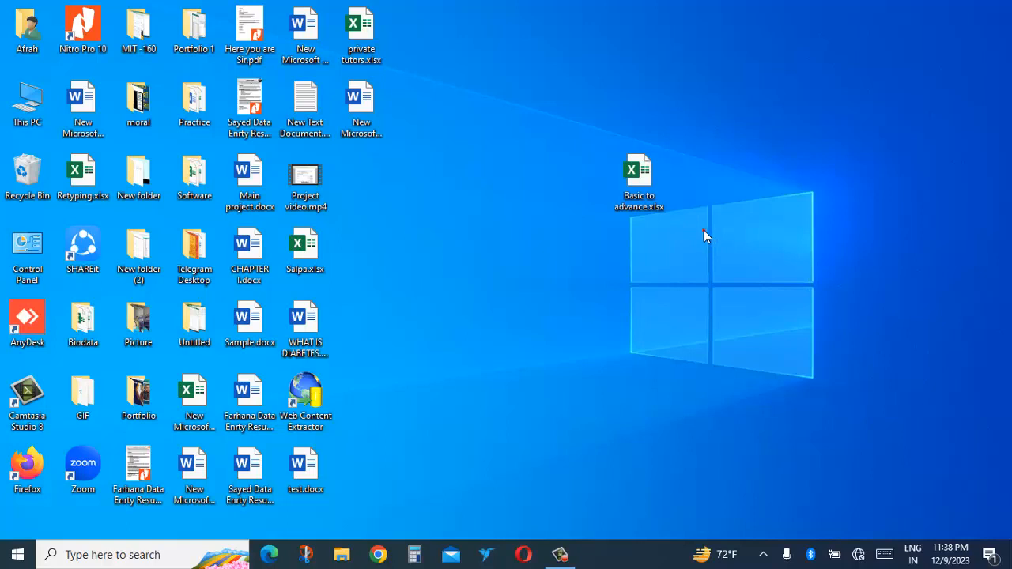
left_click(638, 208)
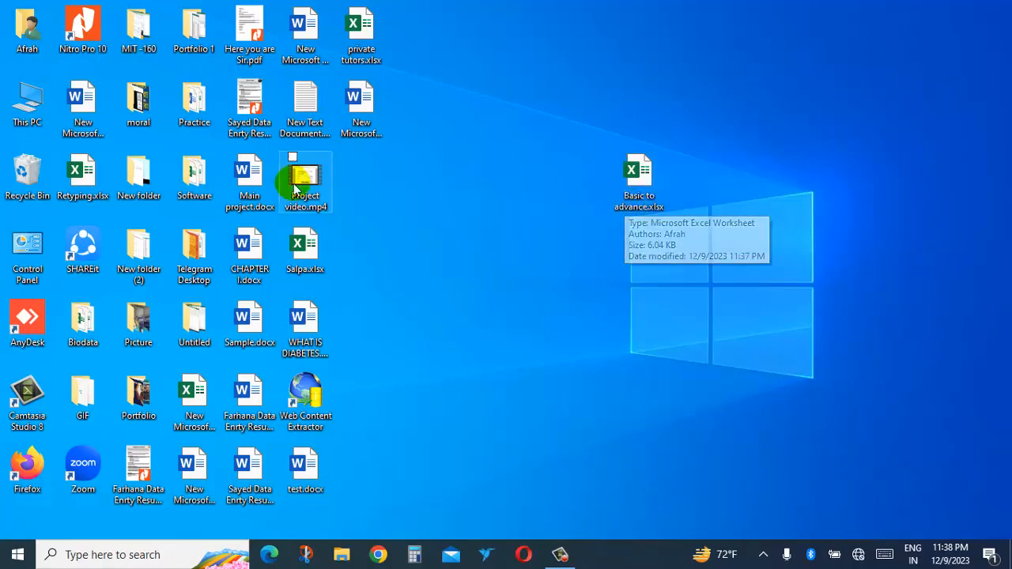
Refresh the desktop and open Local Disk (C:) from This PC.
right_click(530, 193)
left_click(436, 229)
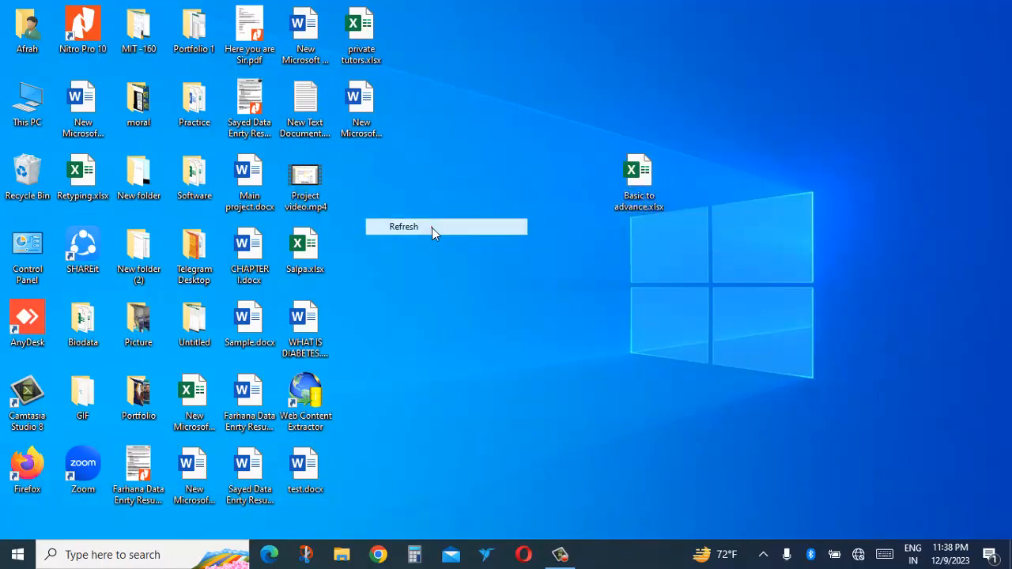
double_click(24, 99)
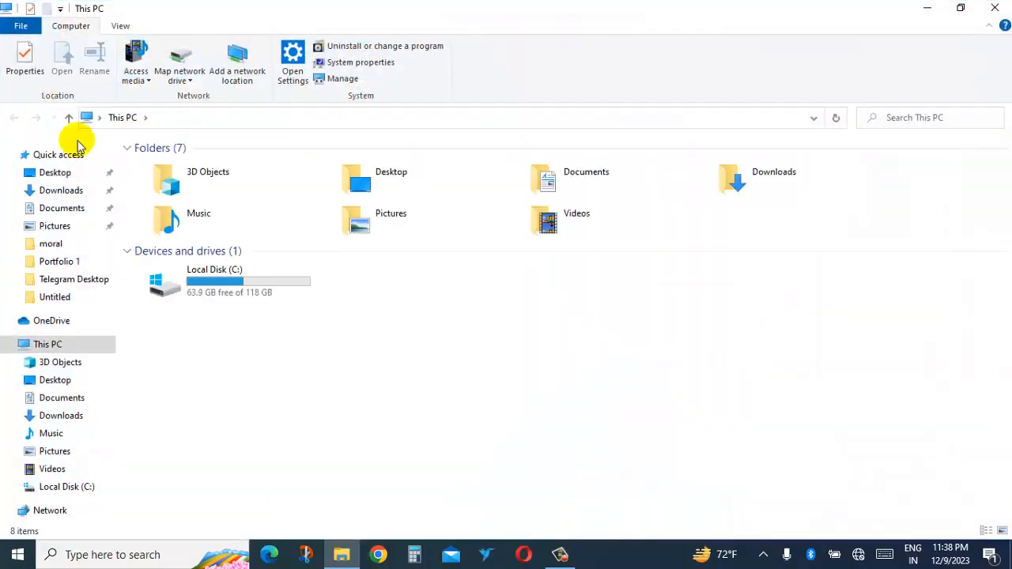
left_click(268, 293)
double_click(267, 289)
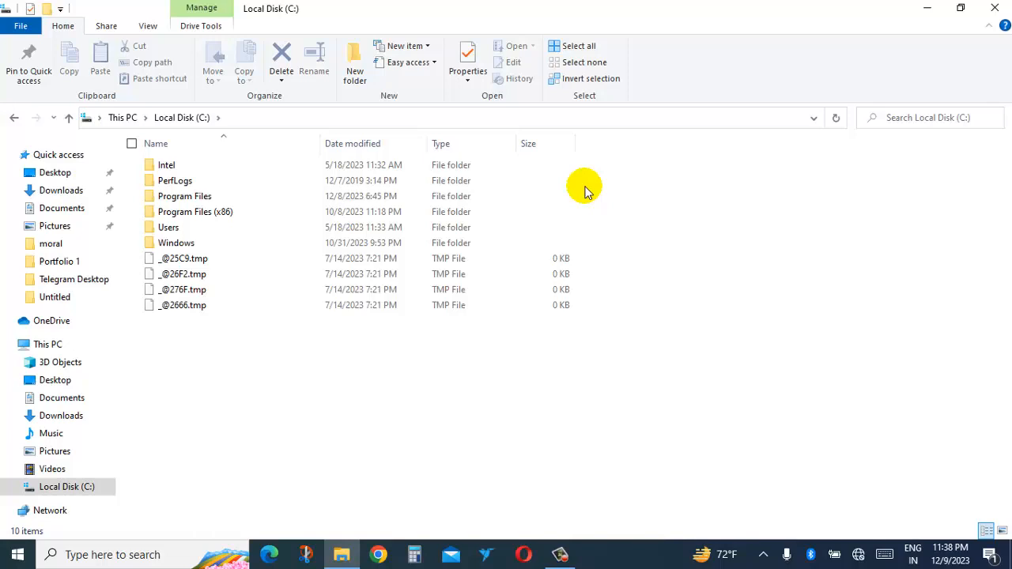
Turn off the display of file name extensions and minimize the File Explorer window.
left_click(468, 83)
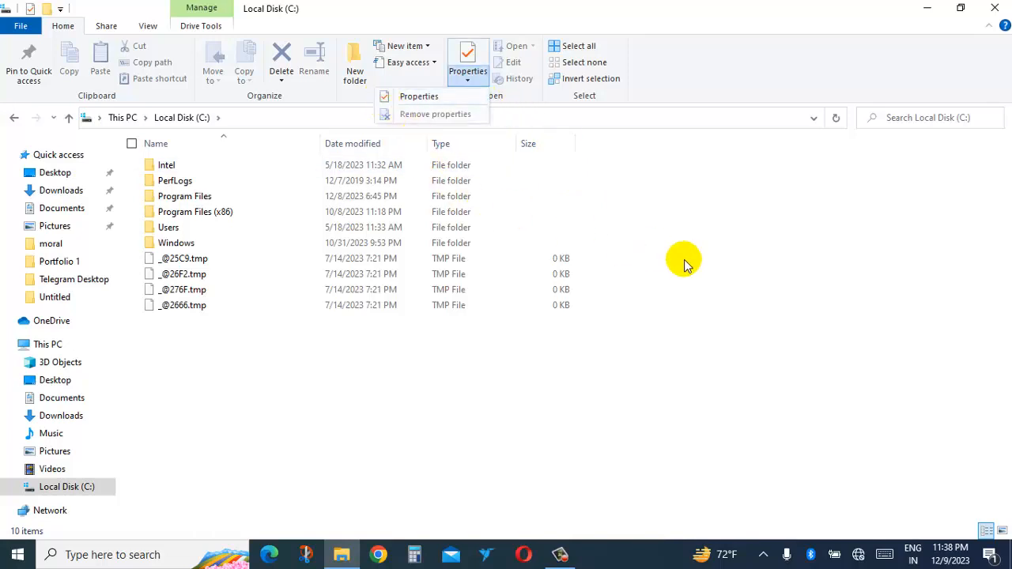
left_click(149, 24)
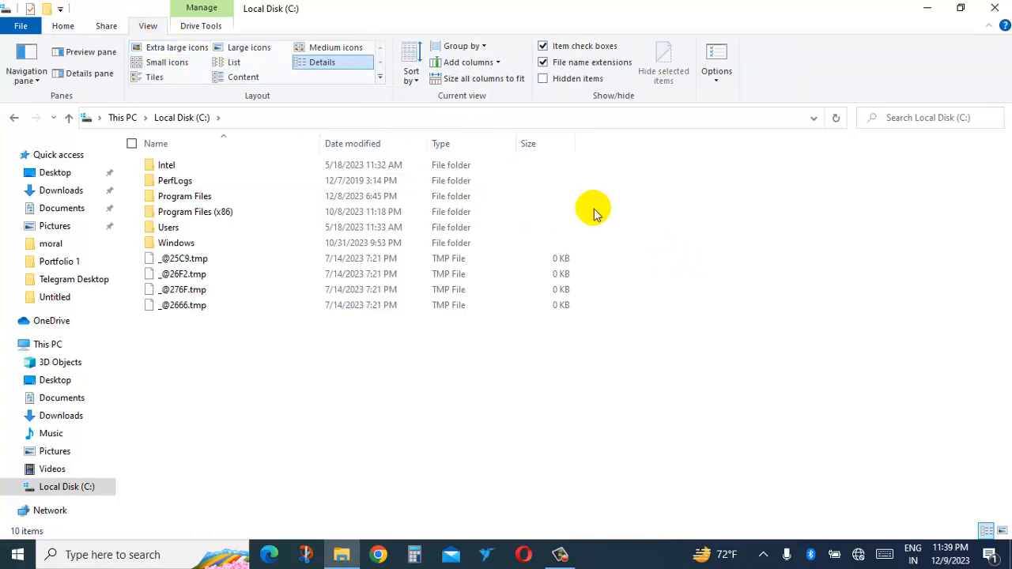
left_click(542, 63)
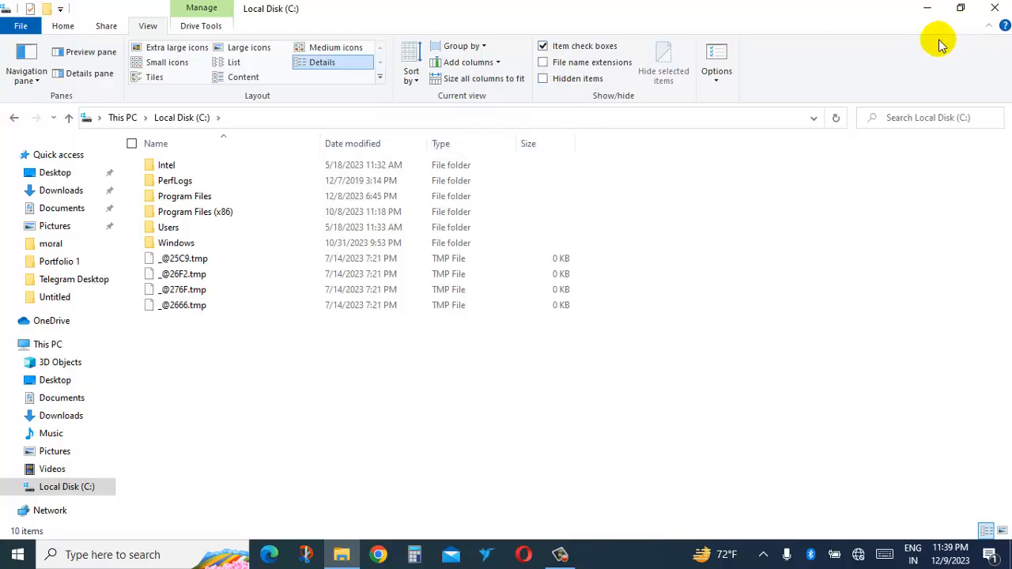
left_click(931, 10)
Rename the "Basic to advance" Excel file on the desktop to "Basic to Advance".
right_click(640, 199)
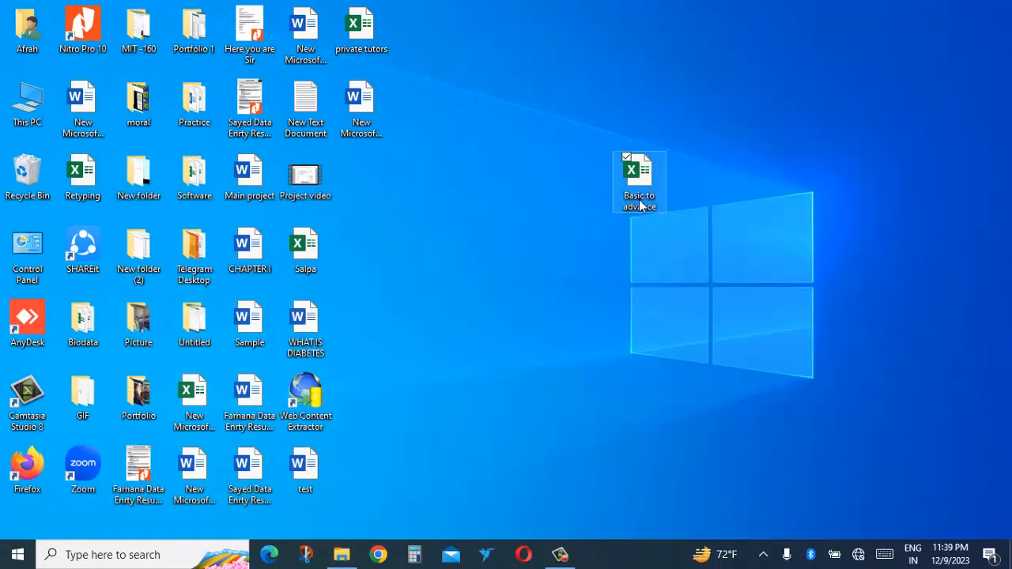
left_click(409, 506)
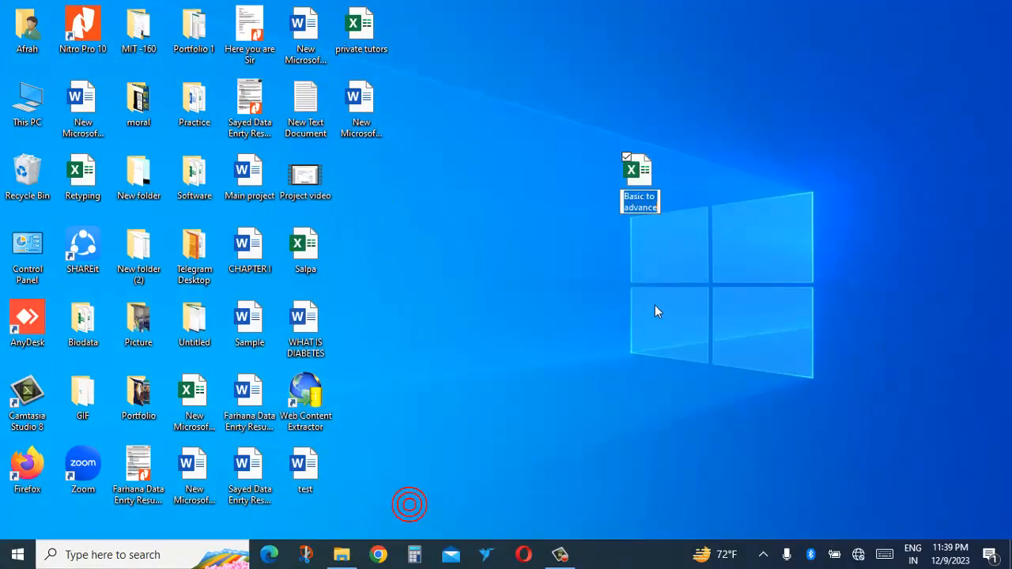
type("Ba")
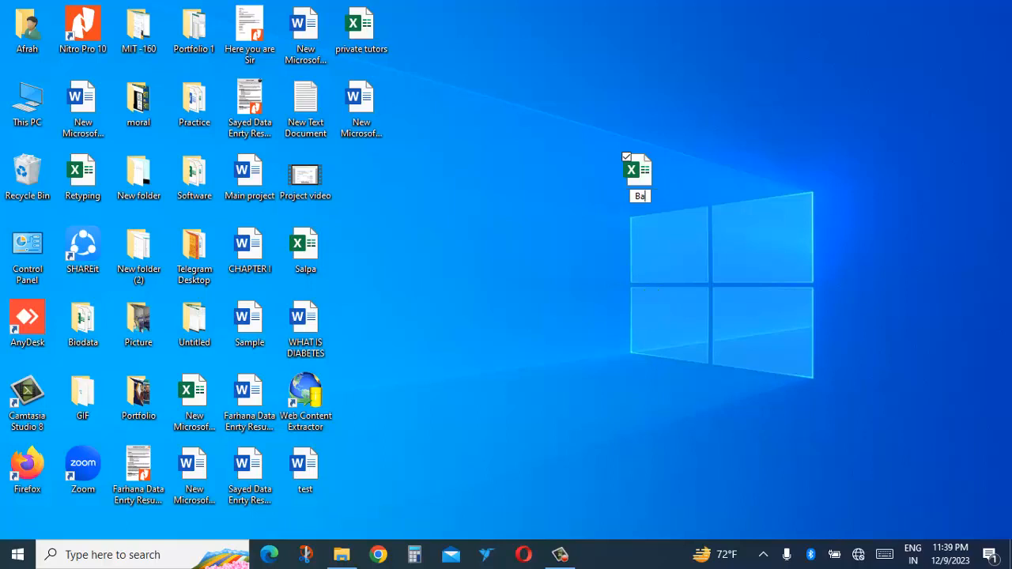
type("sic to Advance")
left_click(655, 310)
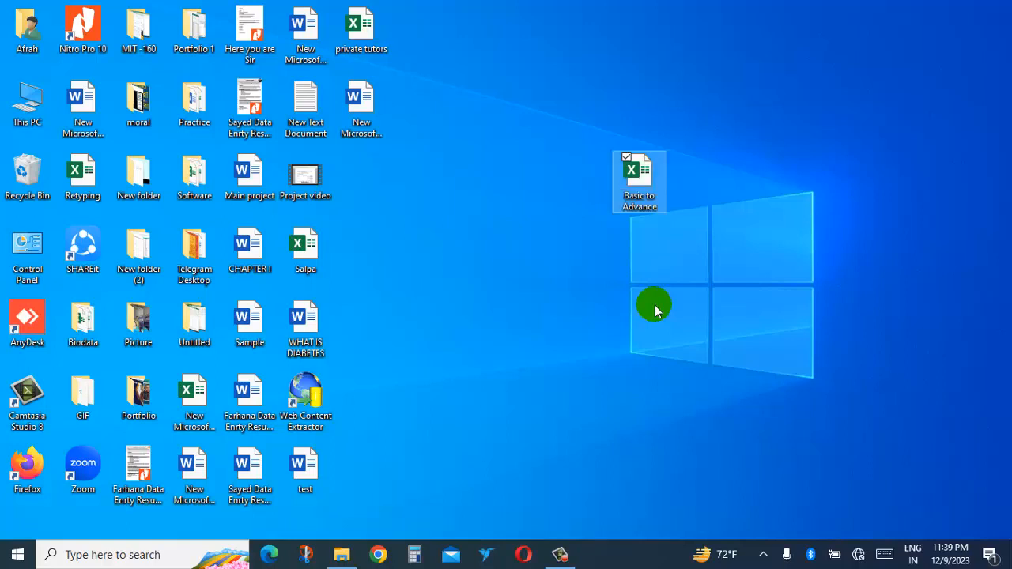
Open the "Basic to Advance" Excel workbook from the desktop.
left_click(638, 205)
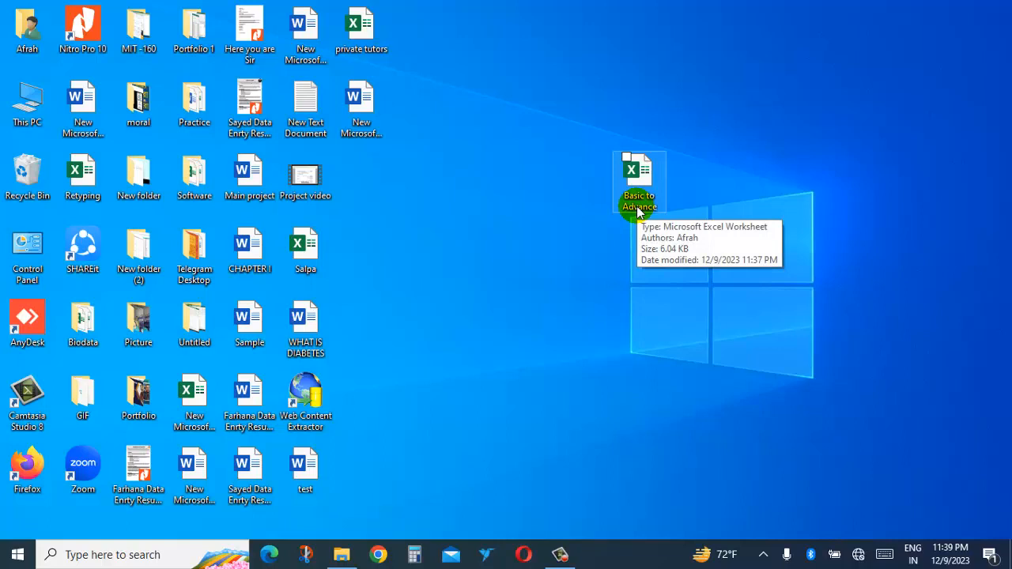
left_click(644, 176)
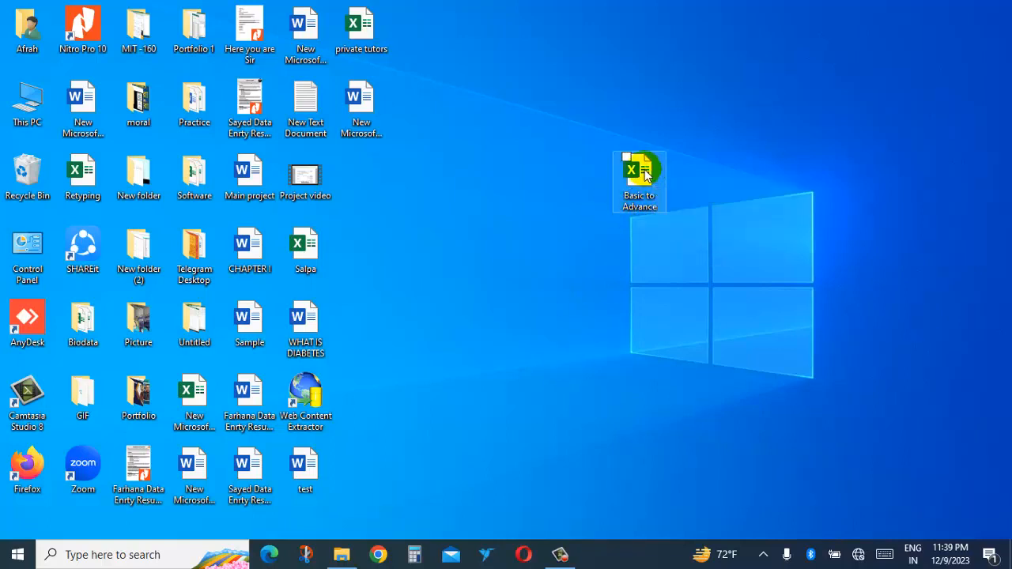
double_click(645, 180)
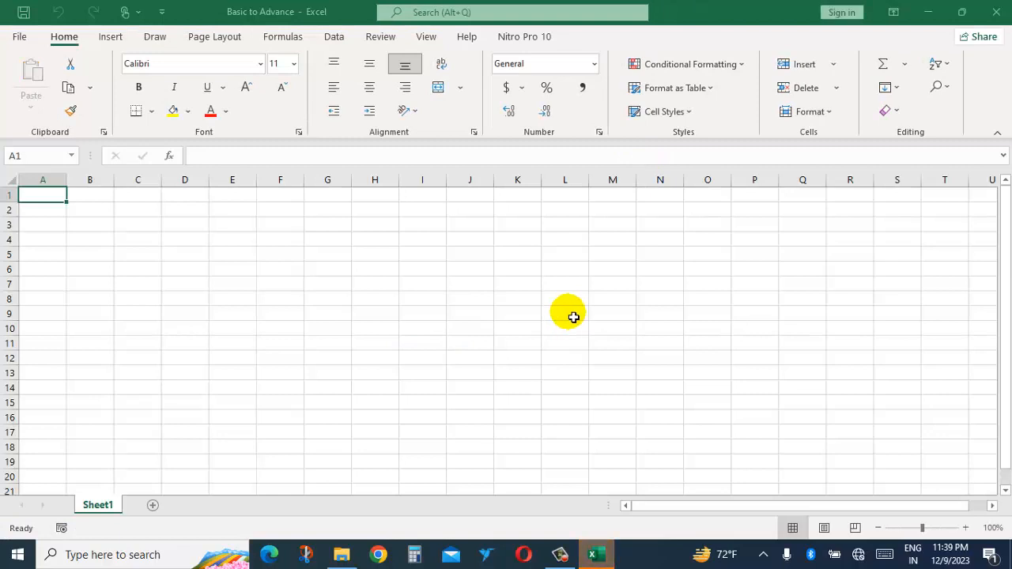
left_click(147, 239)
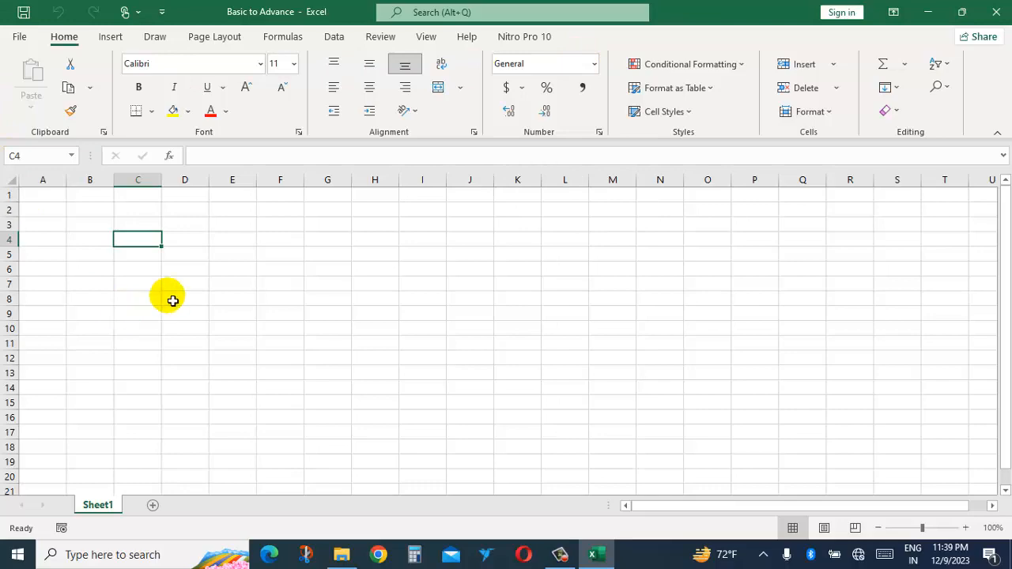
left_click(18, 36)
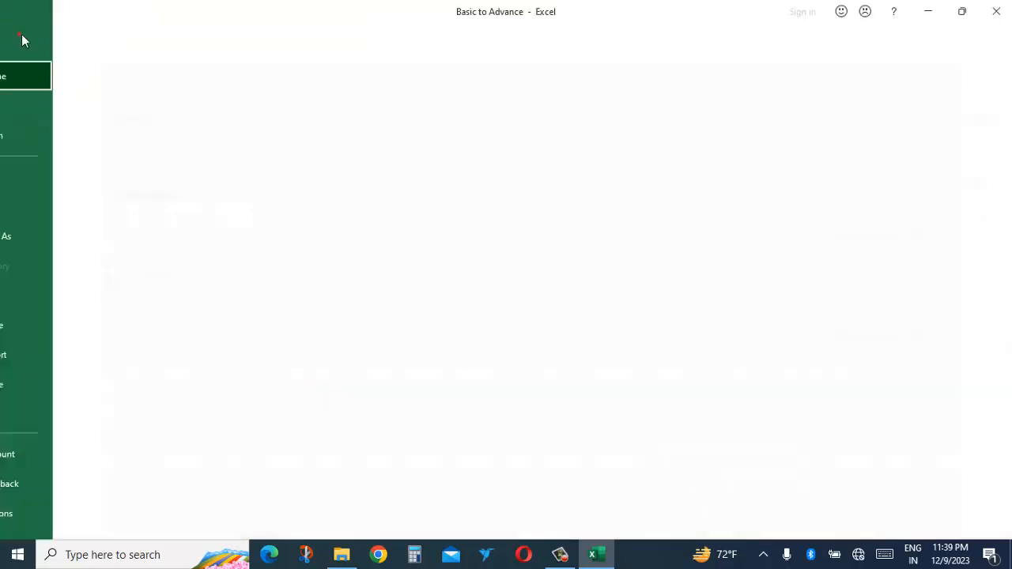
left_click(19, 41)
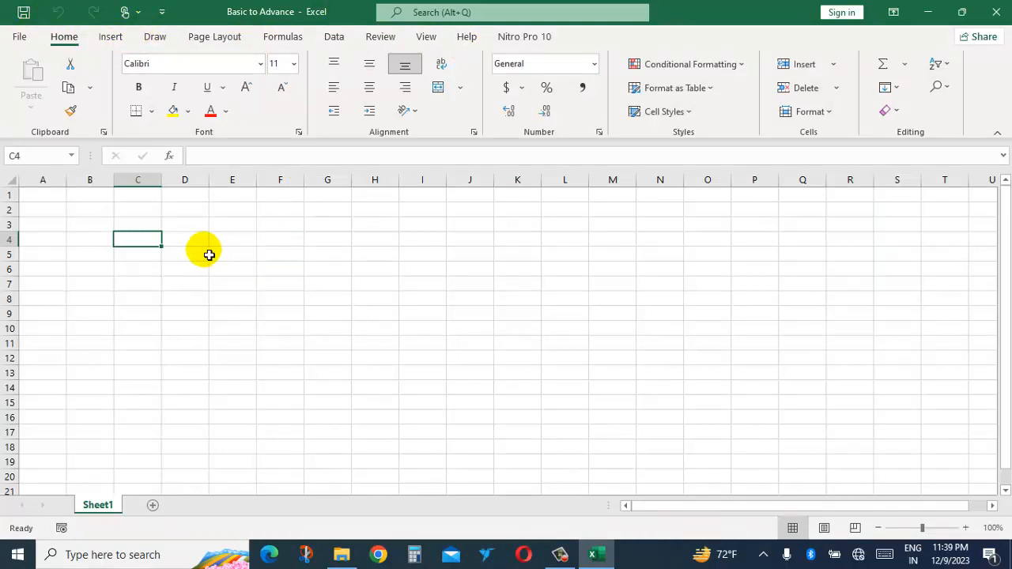
left_click(191, 239)
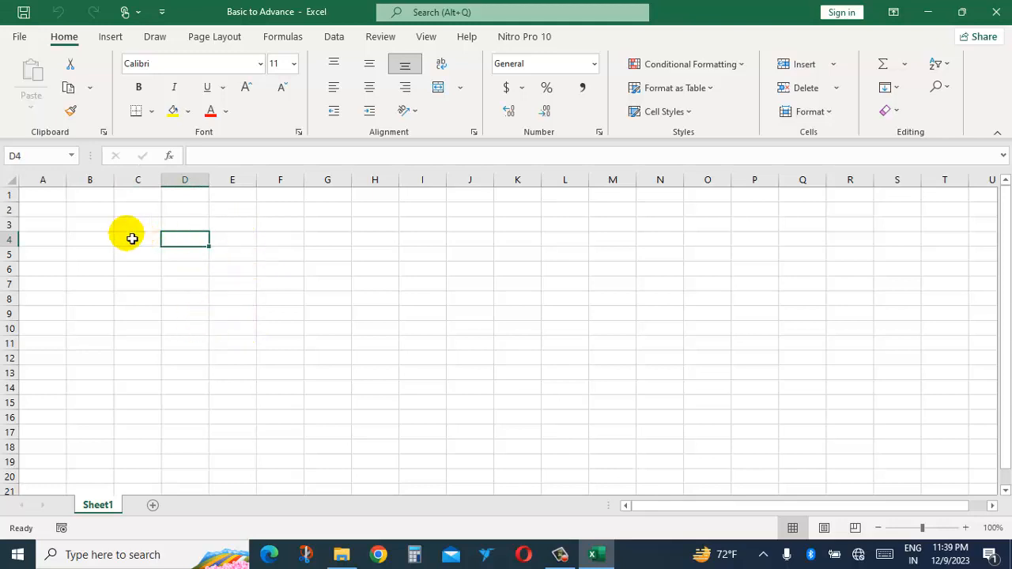
left_click(43, 213)
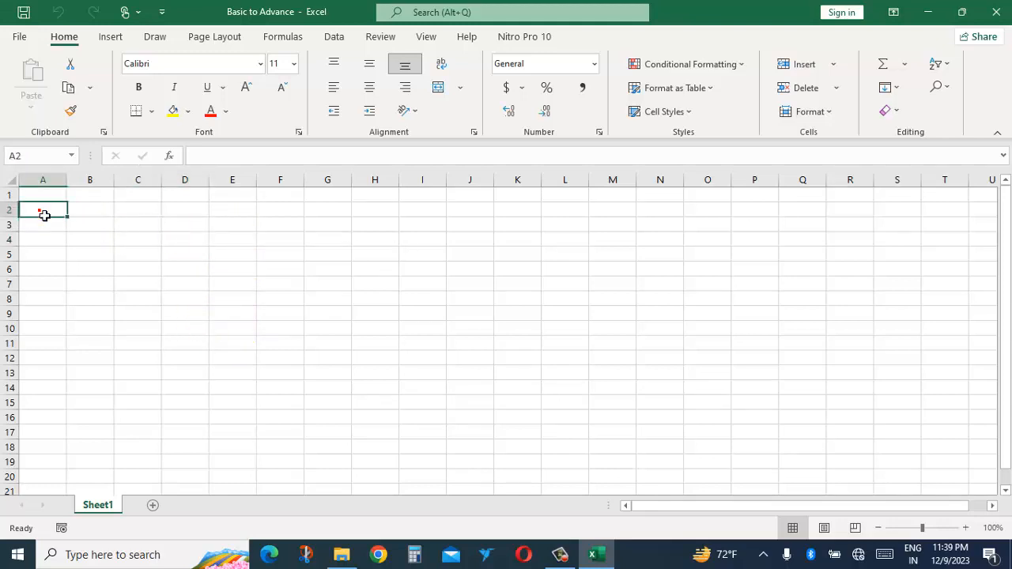
left_click(90, 212)
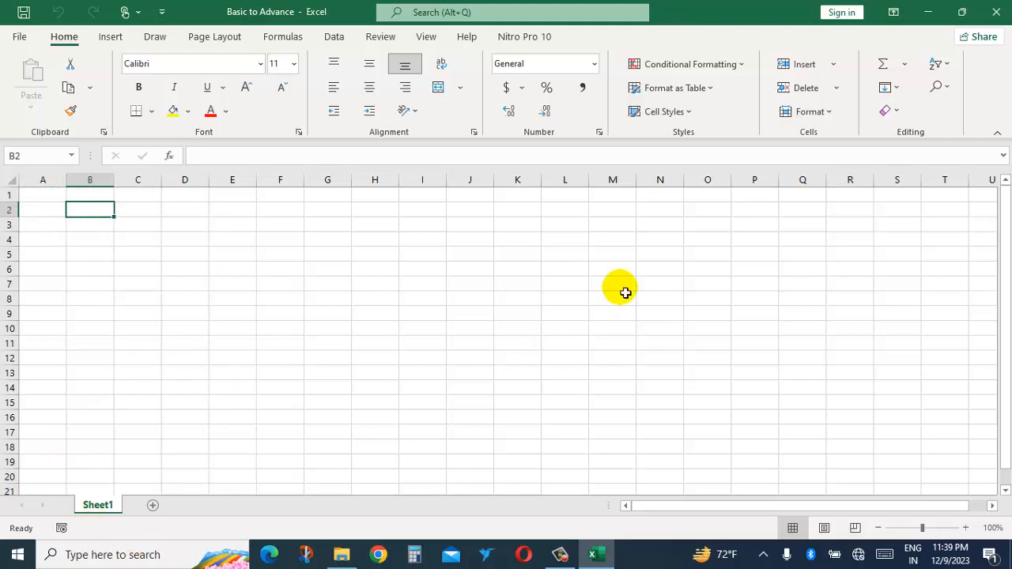
Add two new worksheets after Sheet1 and delete both of them again.
left_click(152, 507)
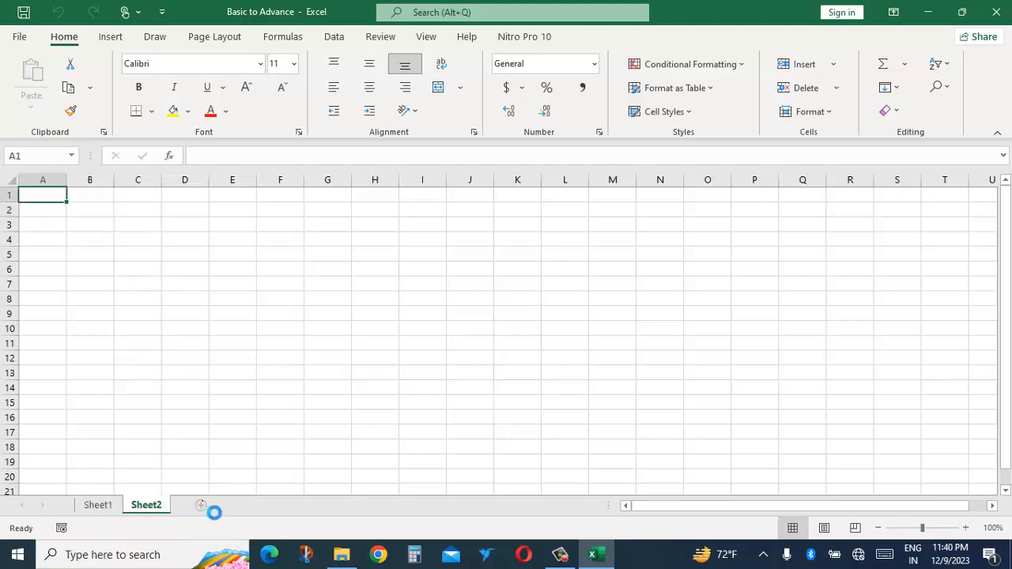
left_click(202, 506)
right_click(194, 506)
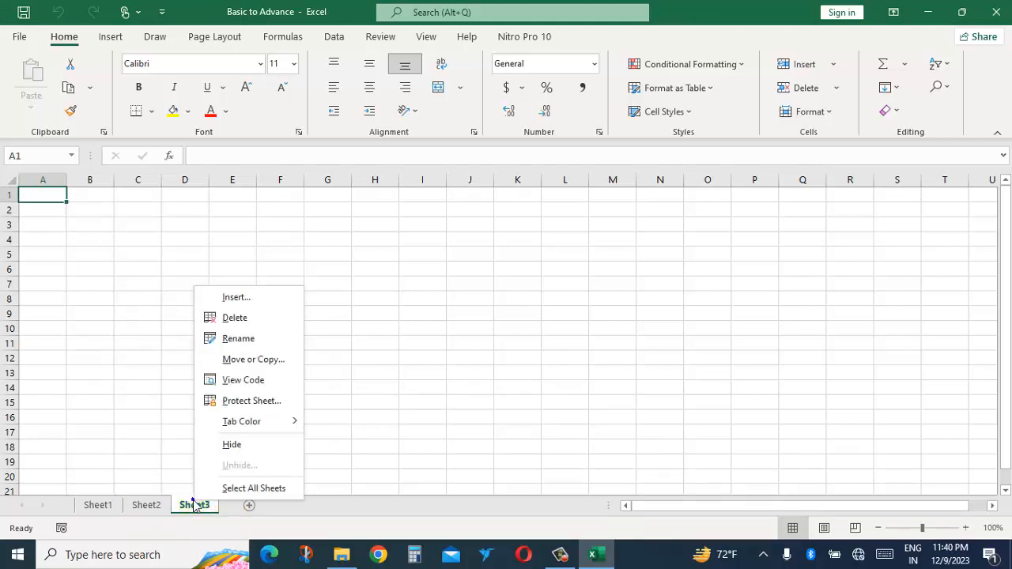
left_click(235, 318)
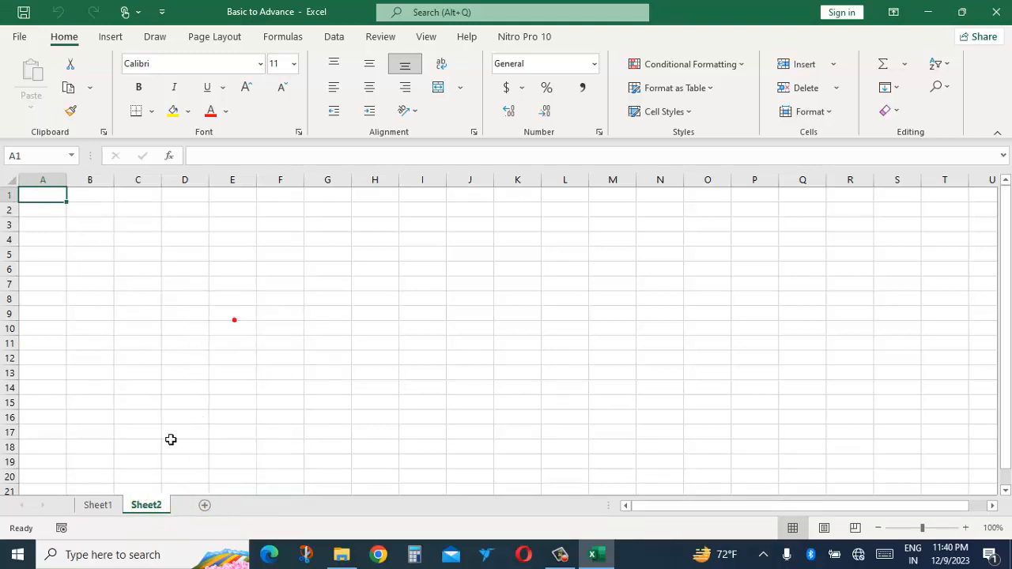
right_click(146, 504)
left_click(189, 320)
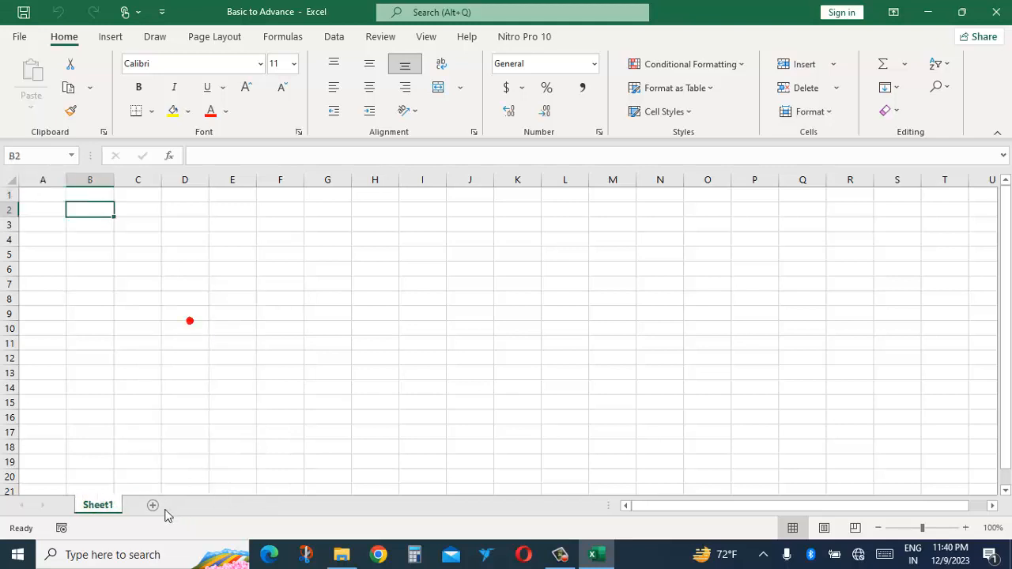
Rename the Sheet1 worksheet as "Basic".
double_click(103, 506)
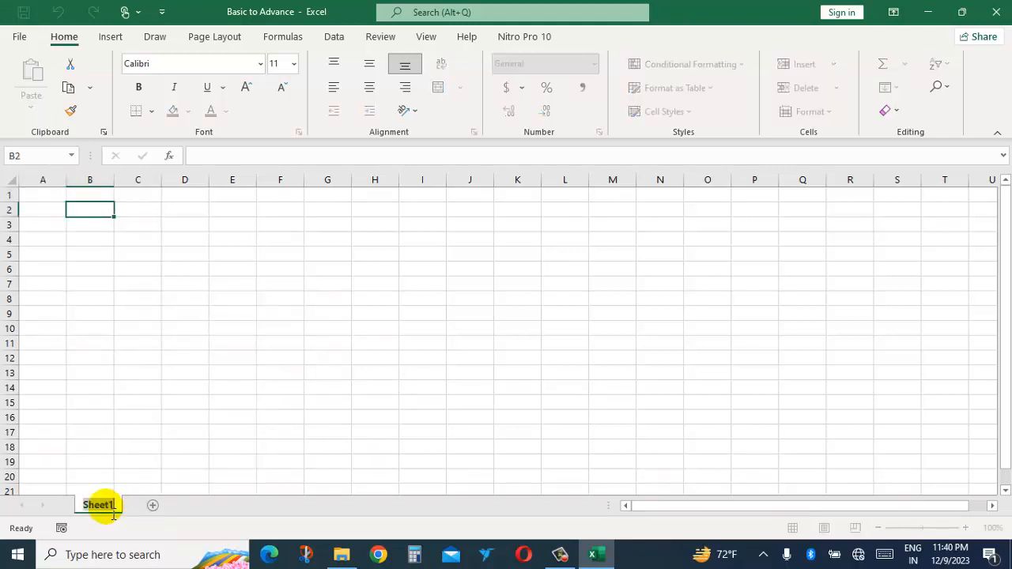
type("B")
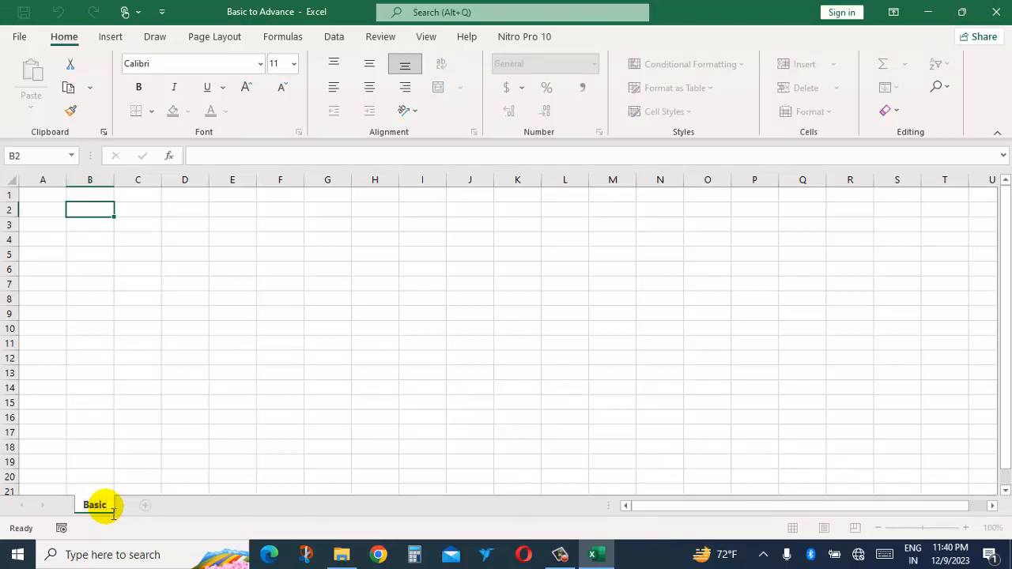
type("asic")
left_click(197, 401)
left_click(162, 290)
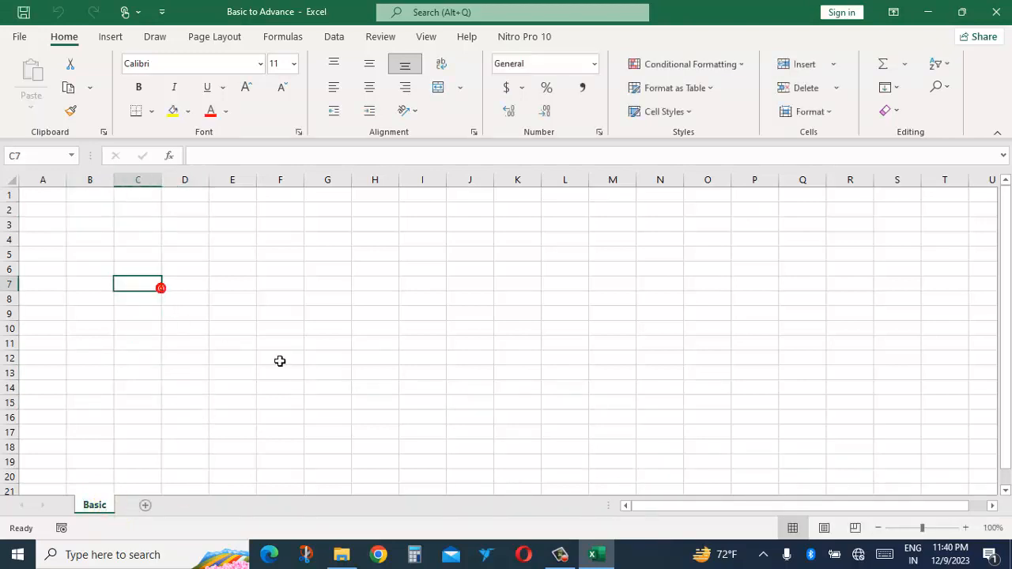
left_click_drag(86, 250, 524, 255)
left_click(358, 318)
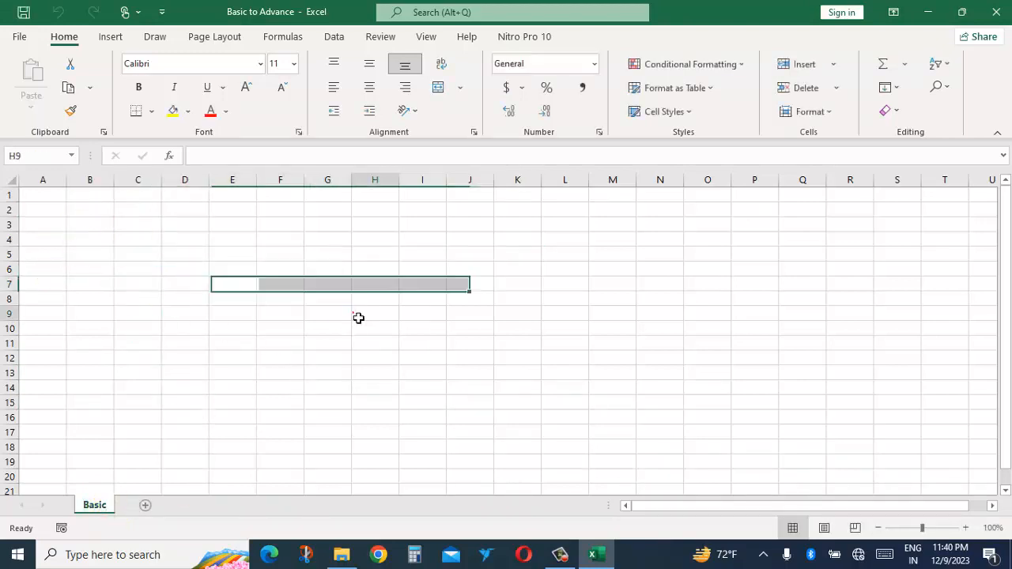
left_click(365, 243)
left_click(487, 253)
left_click(381, 319)
left_click(134, 255)
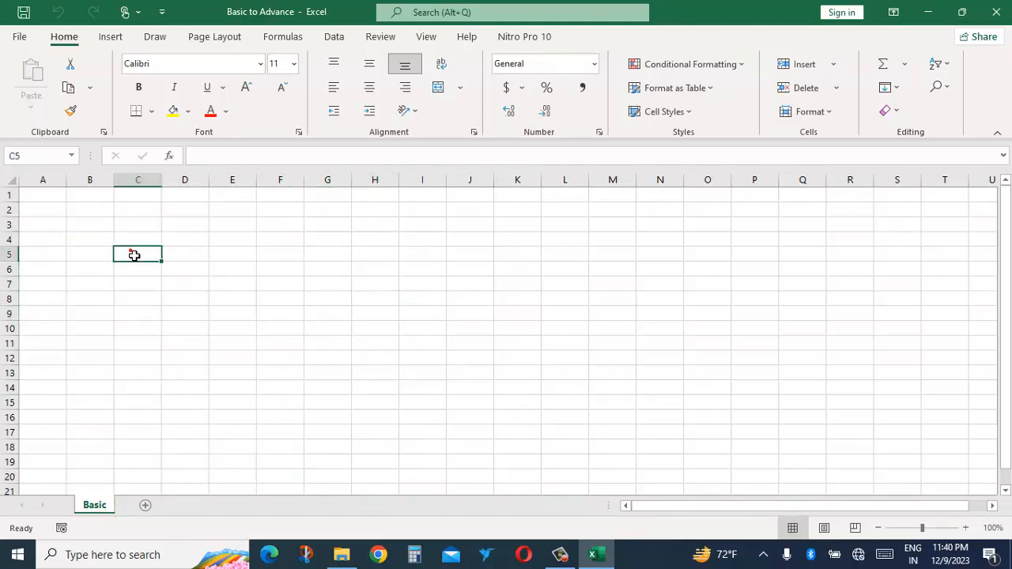
Select an entire row and the entire column C in turn to compare how rows and columns run.
left_click(7, 224)
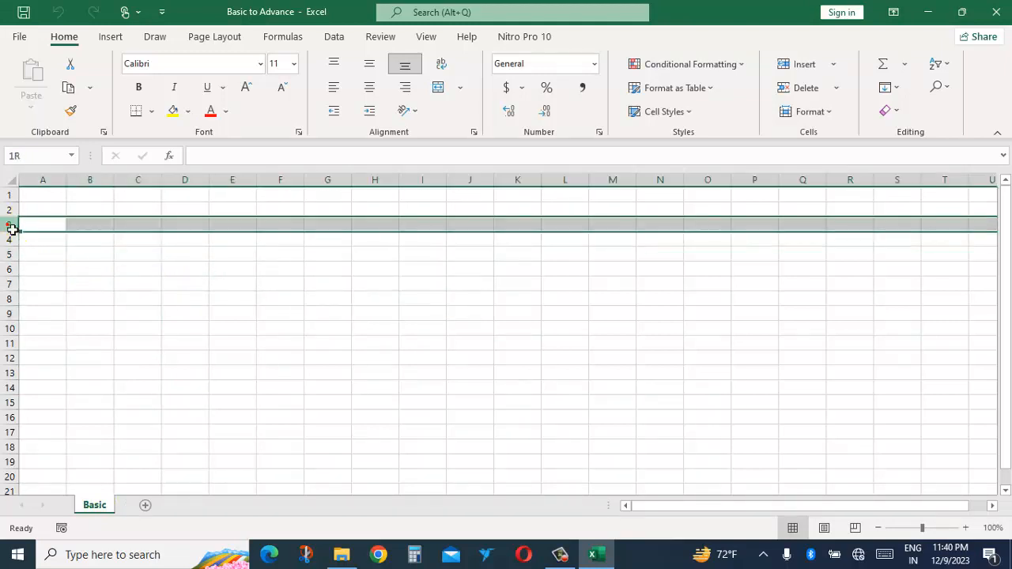
left_click(147, 185)
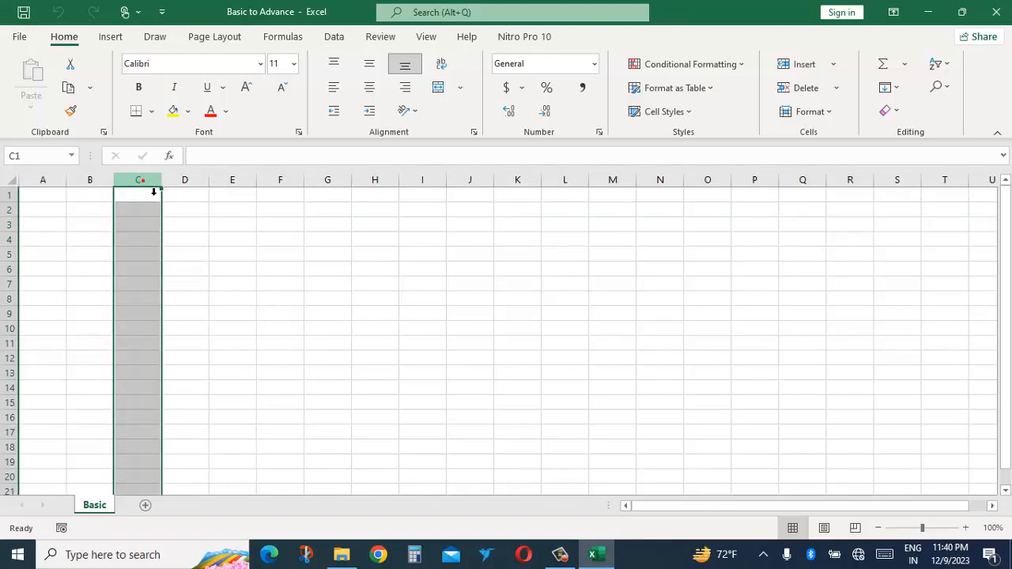
left_click(327, 254)
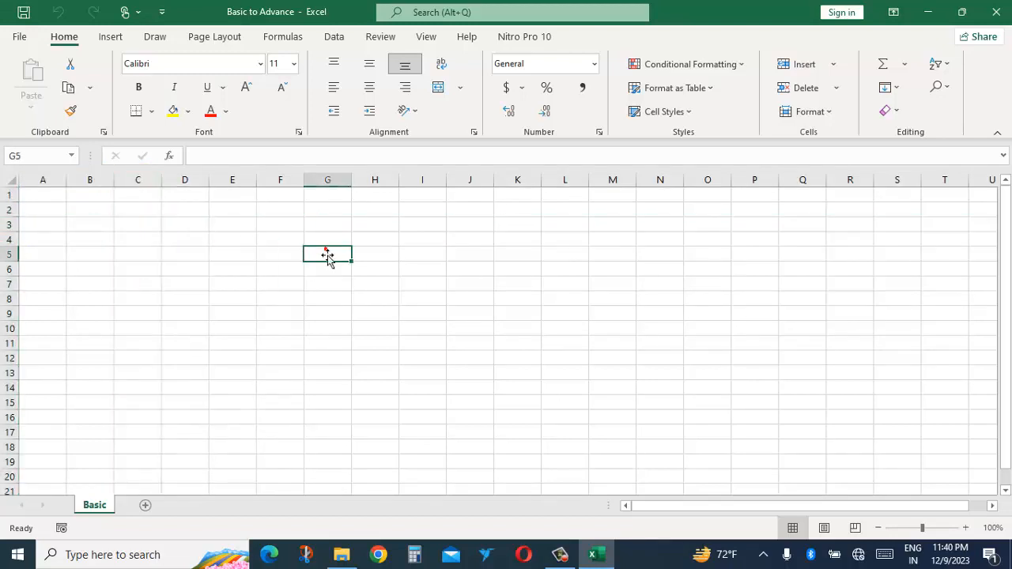
left_click(11, 244)
left_click(95, 314)
left_click(161, 254)
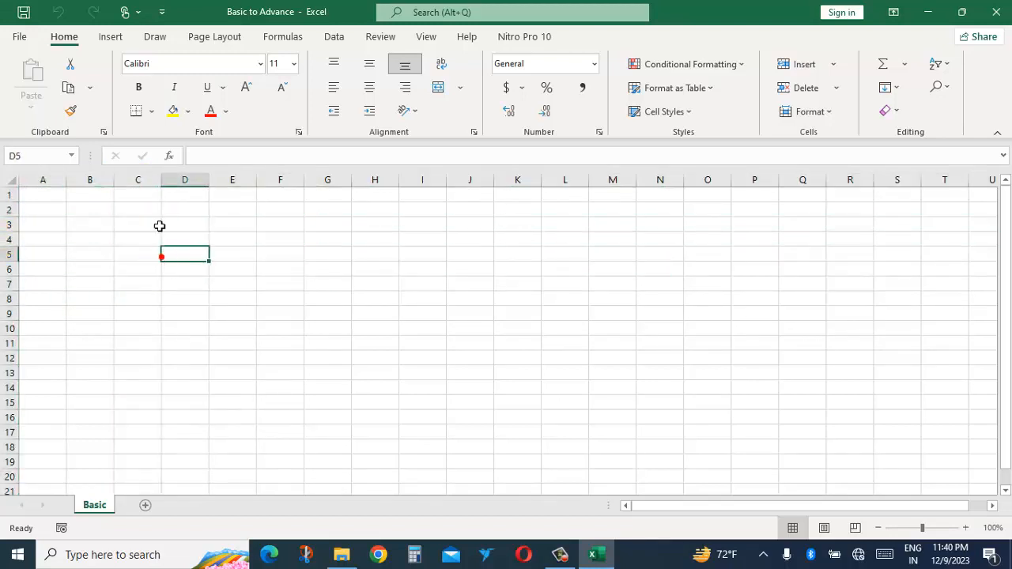
left_click(140, 182)
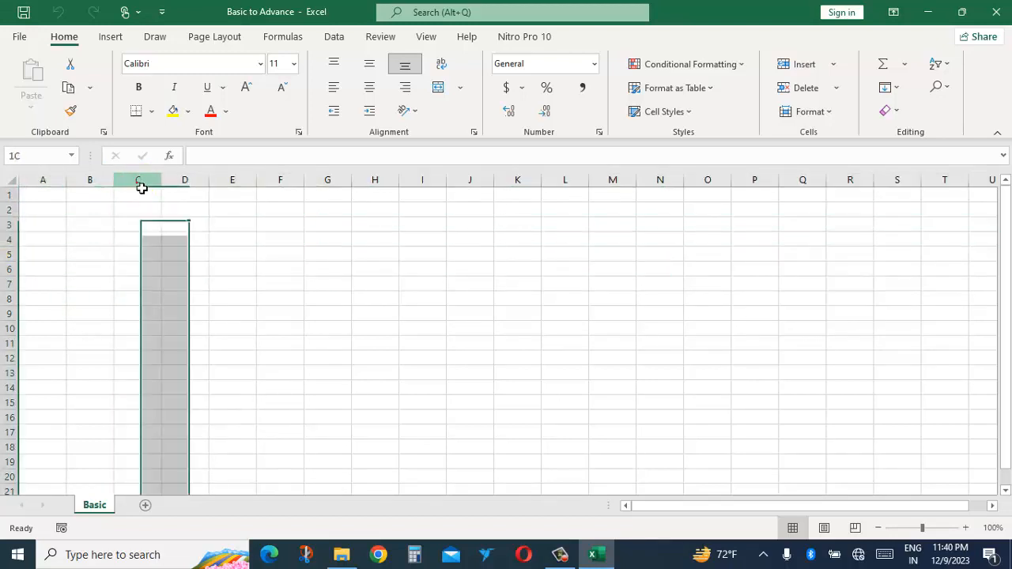
left_click(11, 239)
left_click(185, 314)
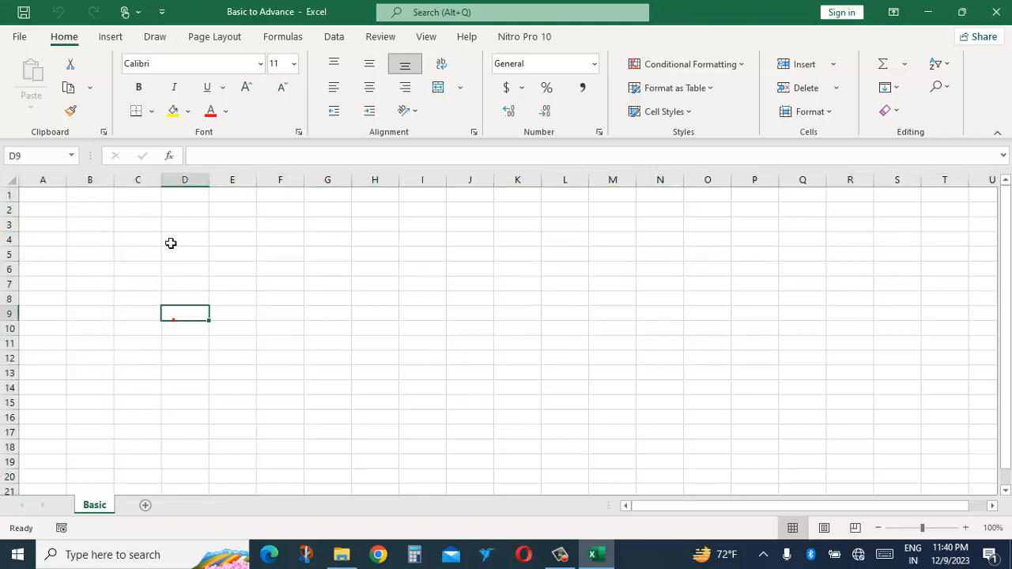
left_click(135, 181)
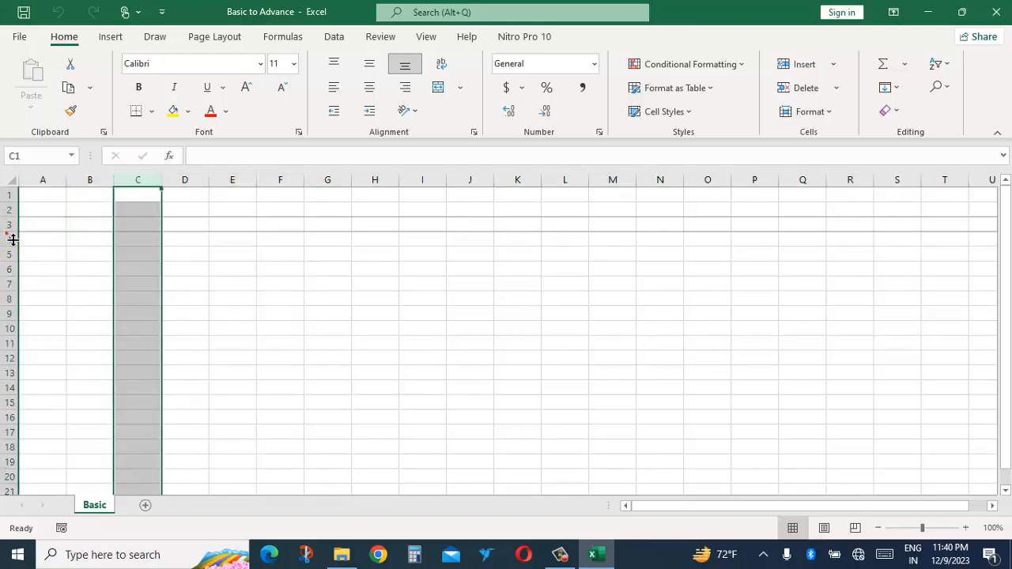
left_click(11, 239)
left_click(147, 183)
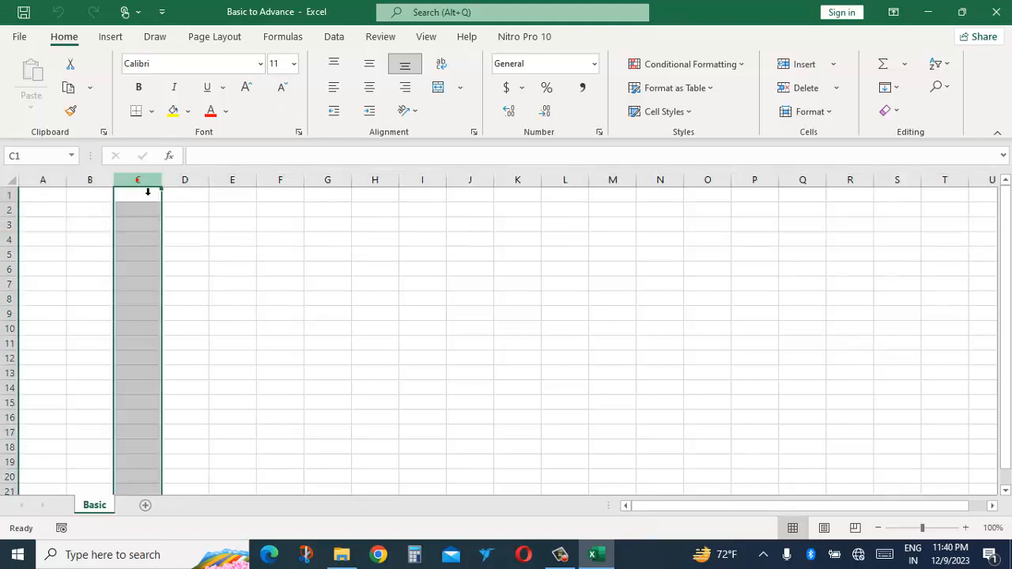
left_click(443, 329)
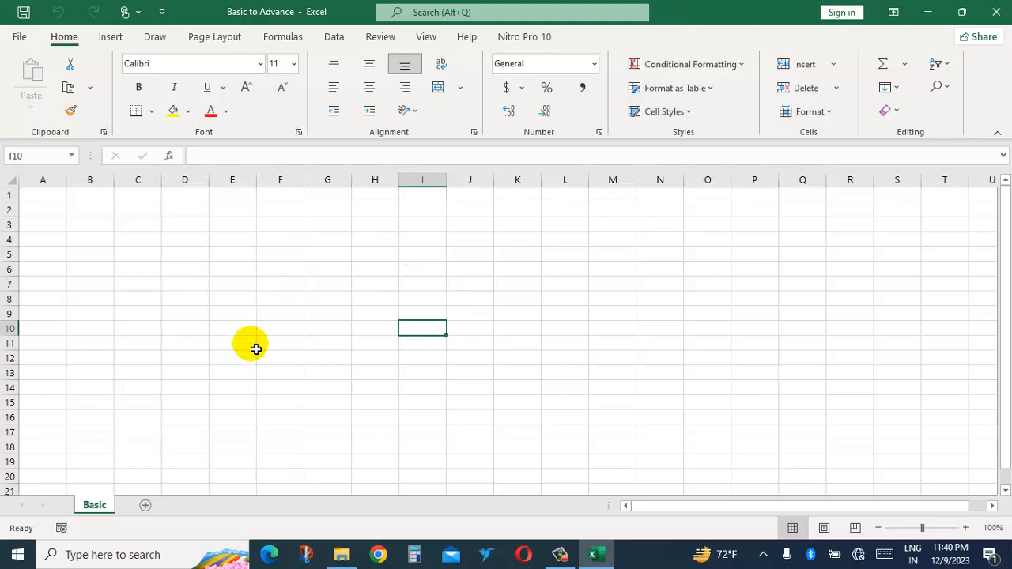
Enter "Country Name" in cell B2 and auto-fit the width of column B to the text.
left_click(91, 213)
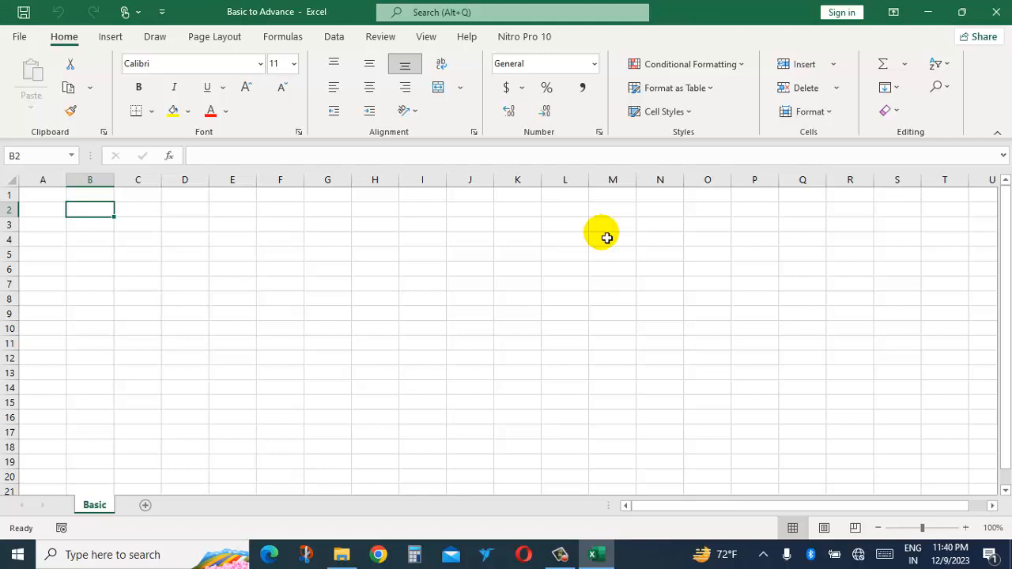
type("Country Name")
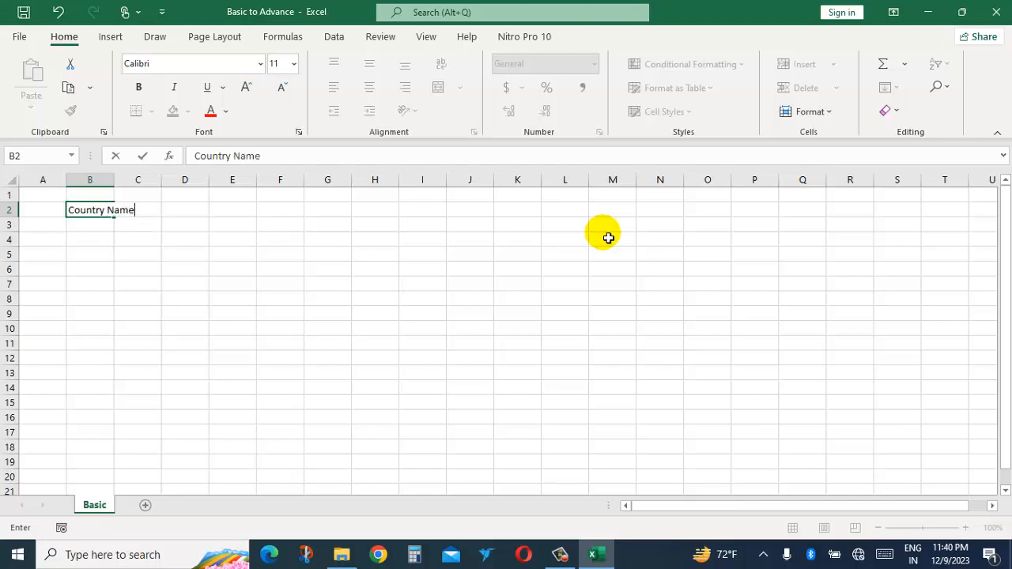
left_click(166, 237)
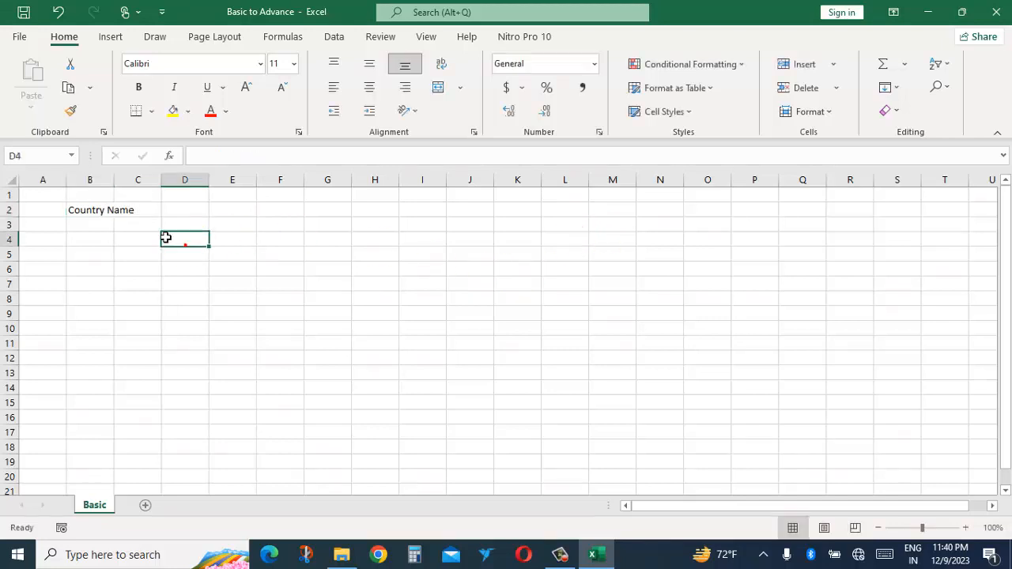
double_click(114, 181)
left_click(172, 242)
left_click(317, 259)
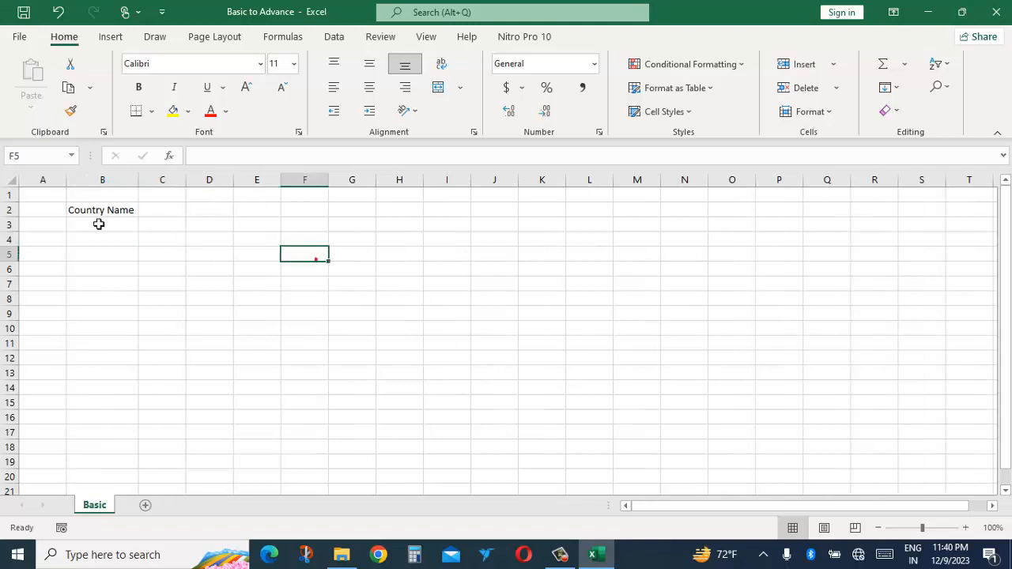
Narrow column B manually below the width of its text, and auto-fit it to "Country Name" again.
left_click(91, 211)
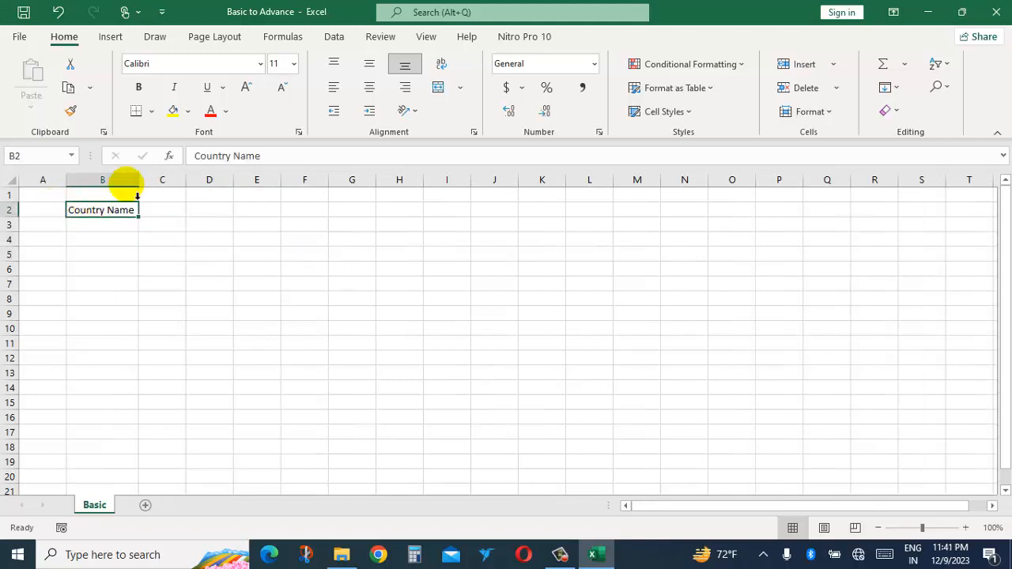
left_click_drag(141, 183, 110, 186)
left_click(189, 299)
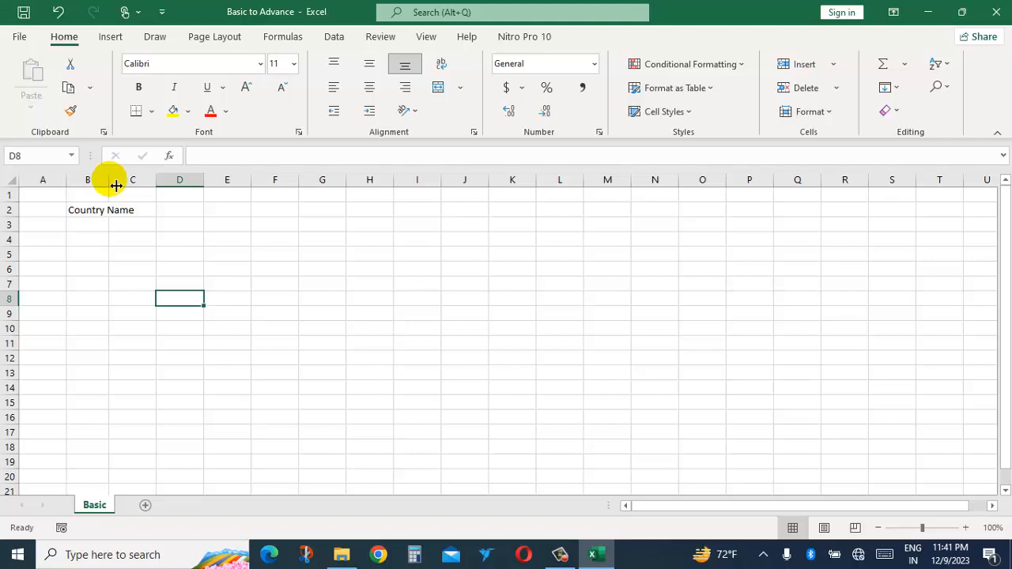
mouse_move(117, 185)
left_mouse_down()
mouse_move(160, 185)
mouse_move(124, 197)
mouse_move(107, 188)
left_mouse_up()
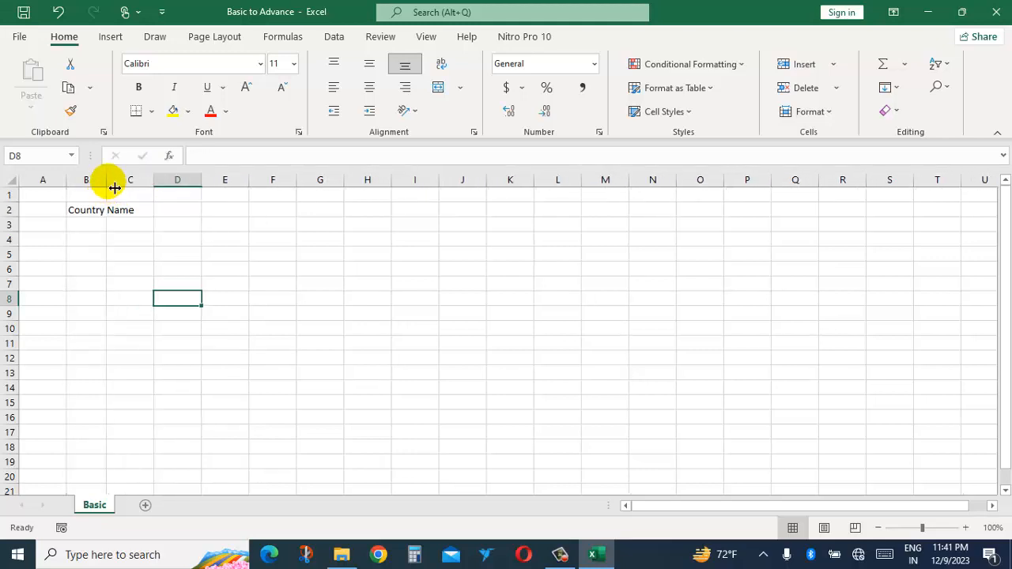
double_click(108, 186)
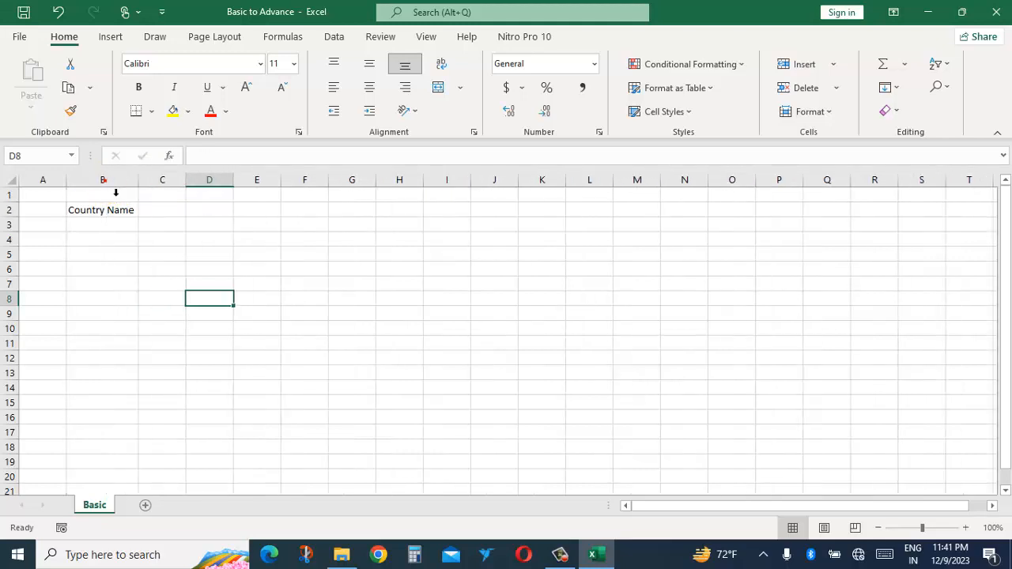
left_click(220, 200)
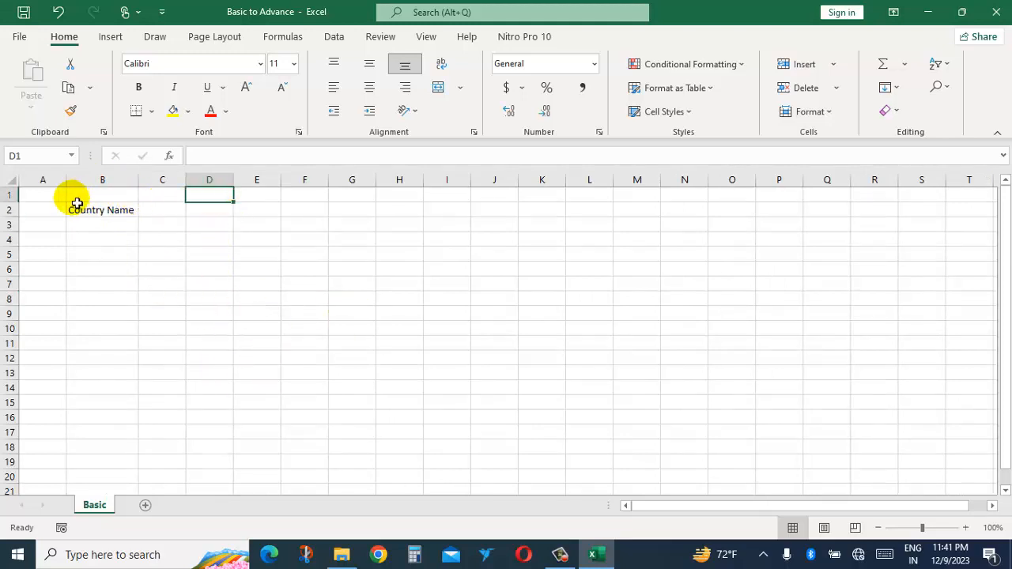
left_click(106, 215)
left_click(178, 214)
left_click(209, 214)
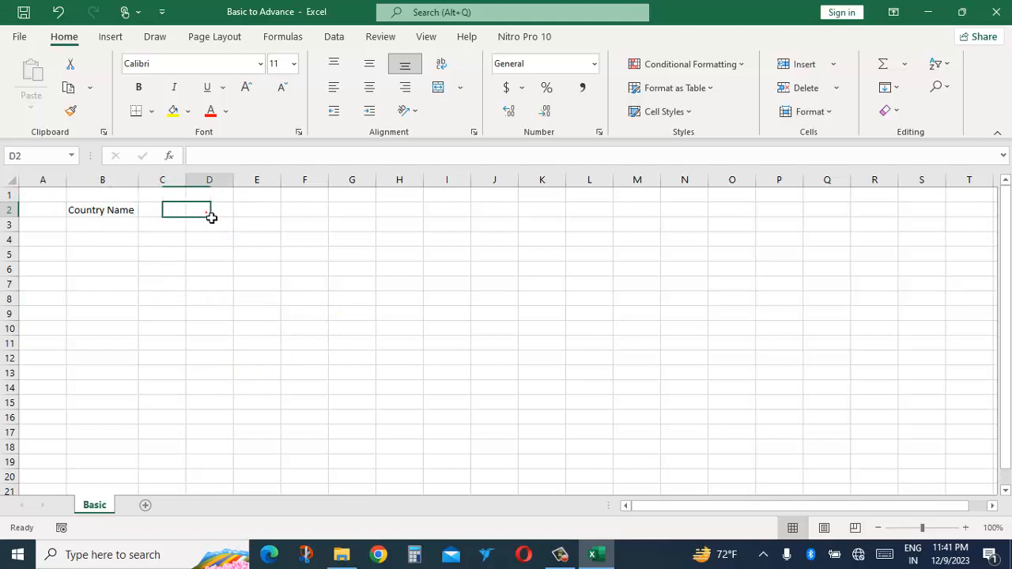
left_click(365, 215)
left_click(127, 217)
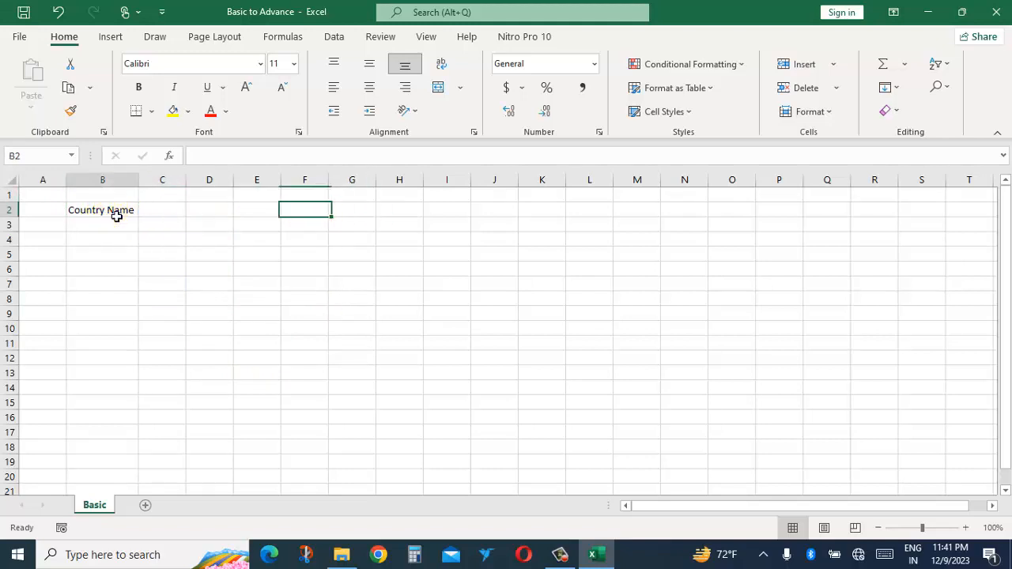
left_click(202, 261)
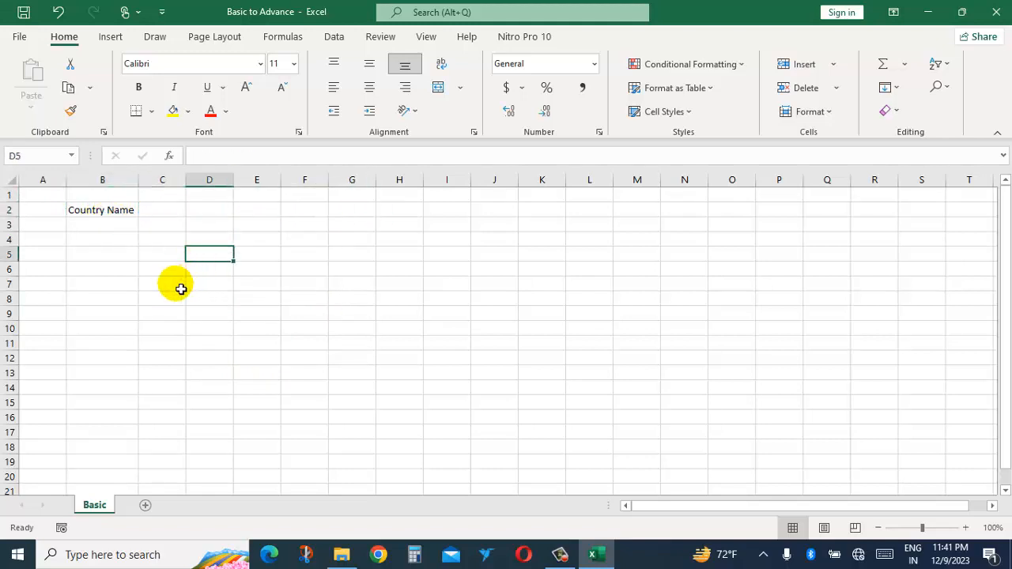
left_click(176, 283)
left_click(111, 210)
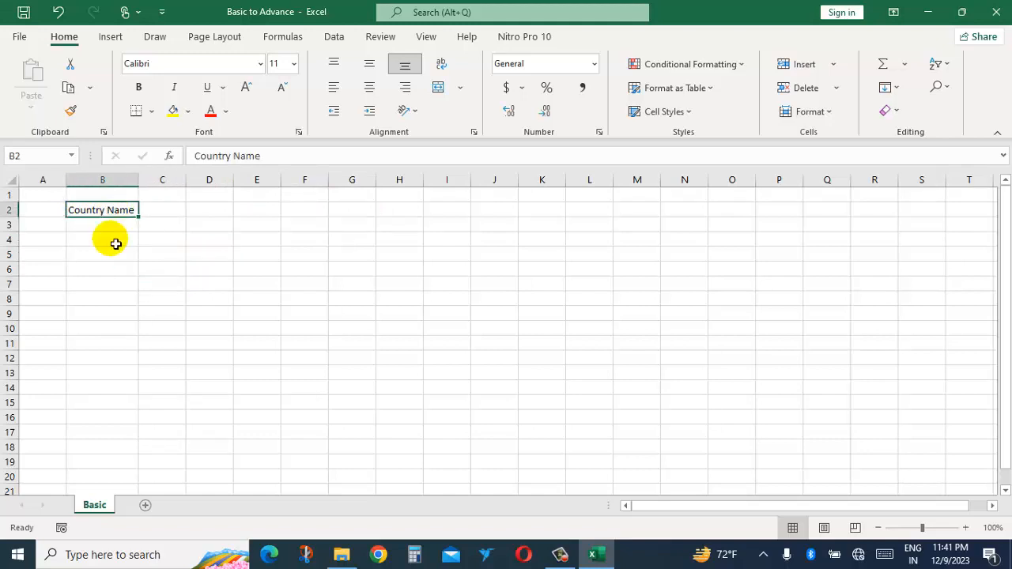
left_click(93, 224)
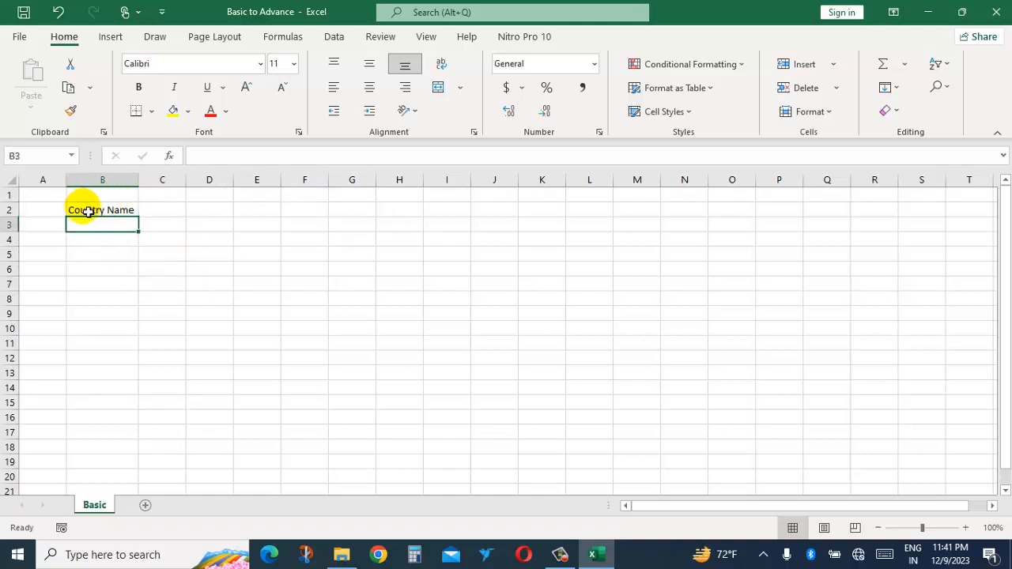
left_click(105, 216)
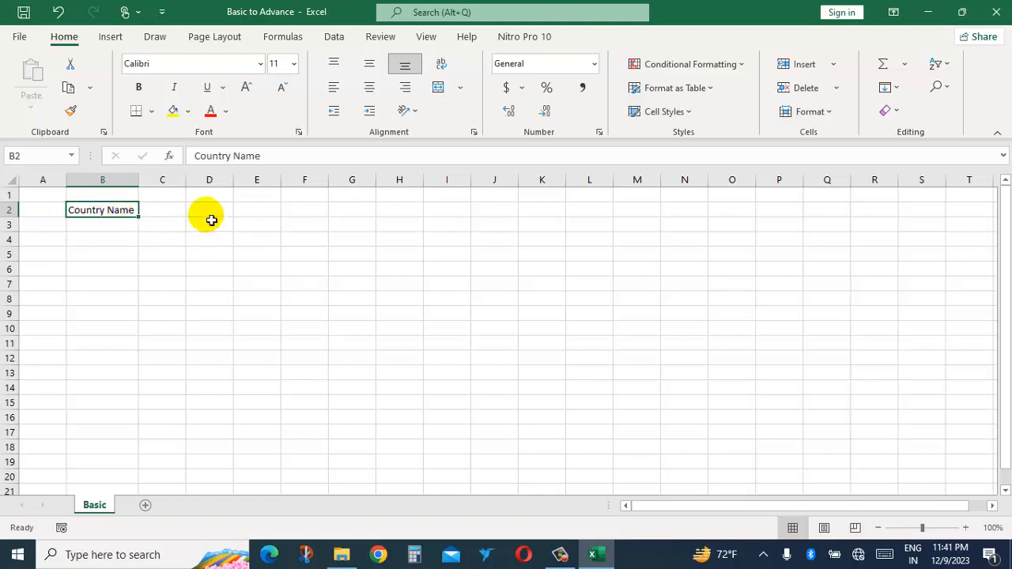
left_click(165, 209)
left_click(196, 311)
left_click(106, 215)
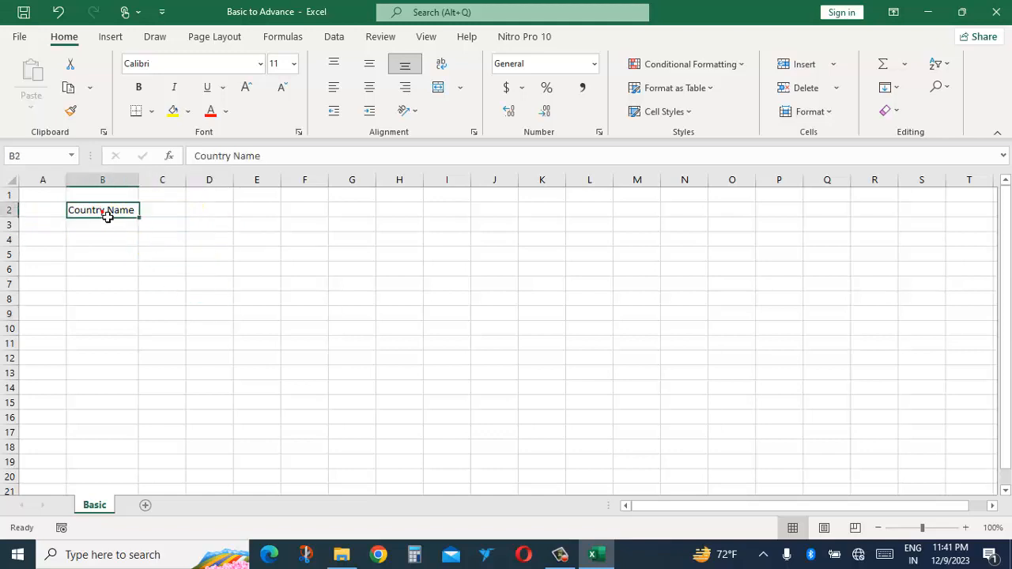
left_click(162, 212)
left_click(228, 212)
left_click(249, 212)
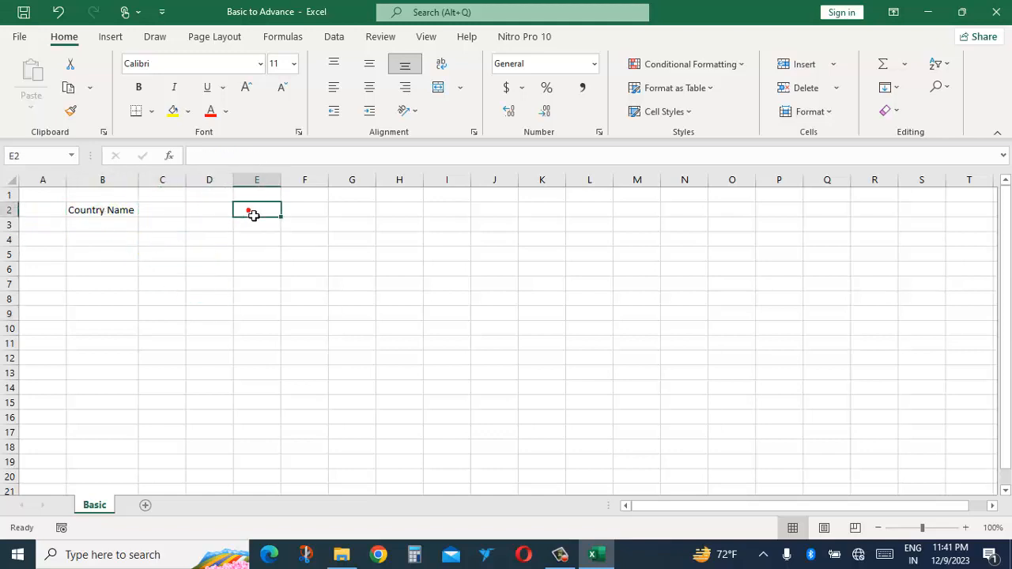
left_click(113, 226)
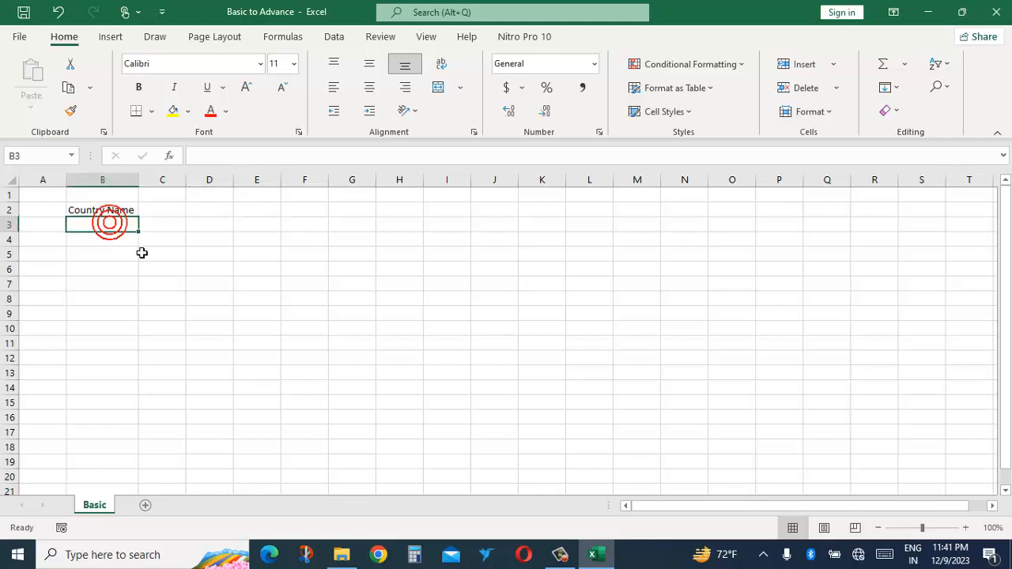
left_click(269, 270)
left_click_drag(125, 226, 469, 293)
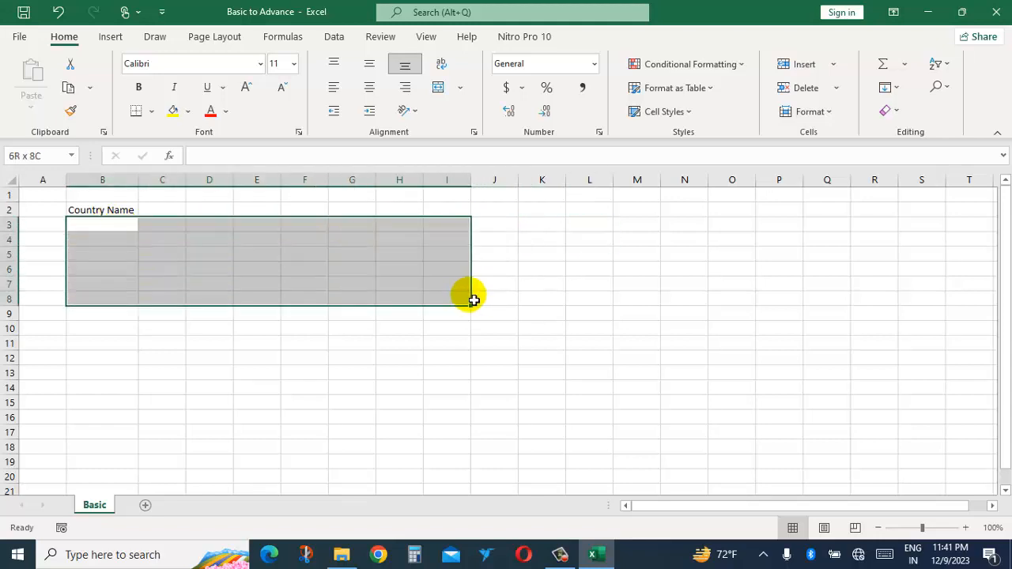
left_click(166, 234)
Enter the headings "Country code" in C2 and "Amount" in D2, and fit columns C and D to their text.
left_click(171, 215)
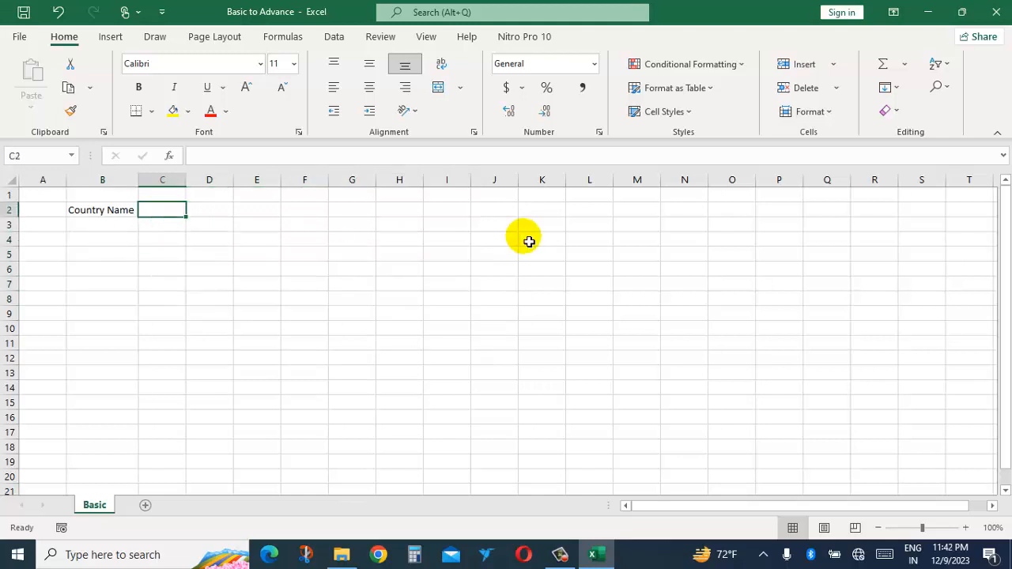
type("Country code")
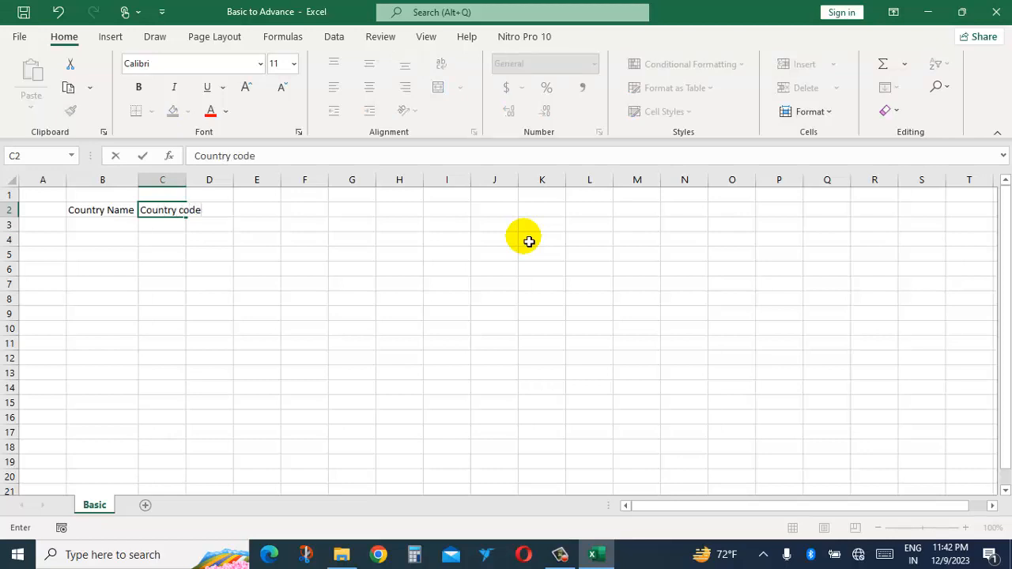
key("Tab")
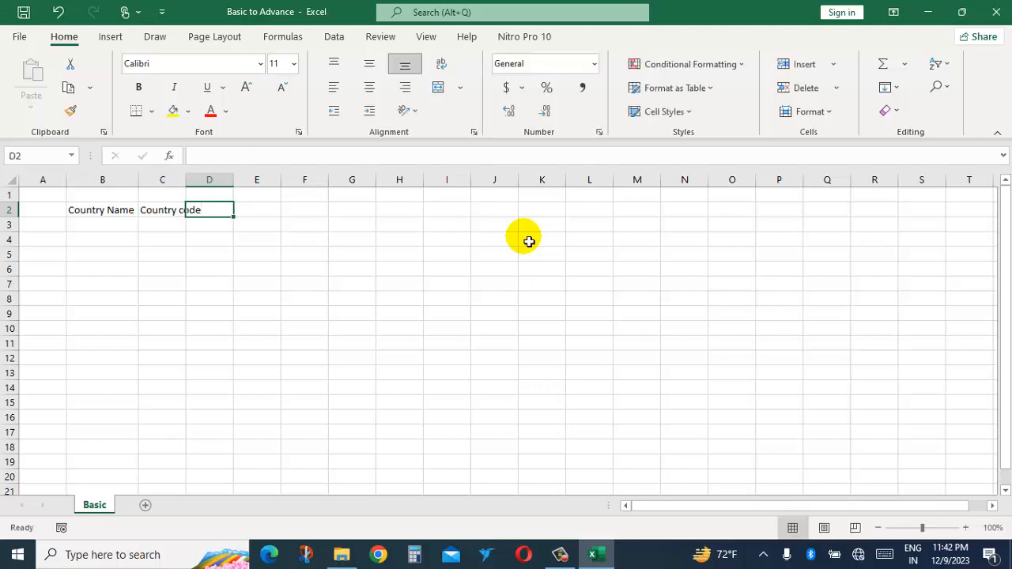
type("Amount")
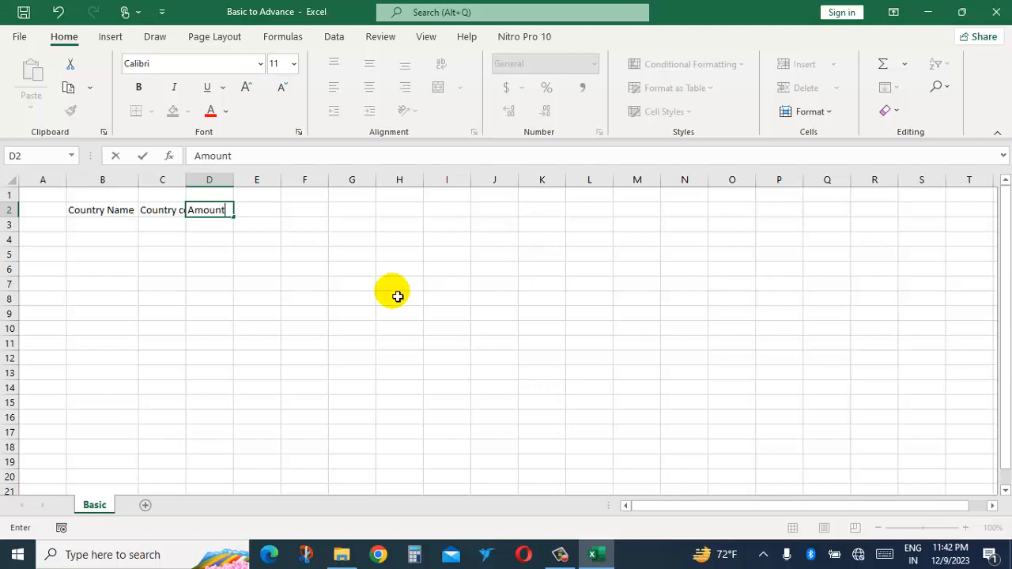
left_click(305, 269)
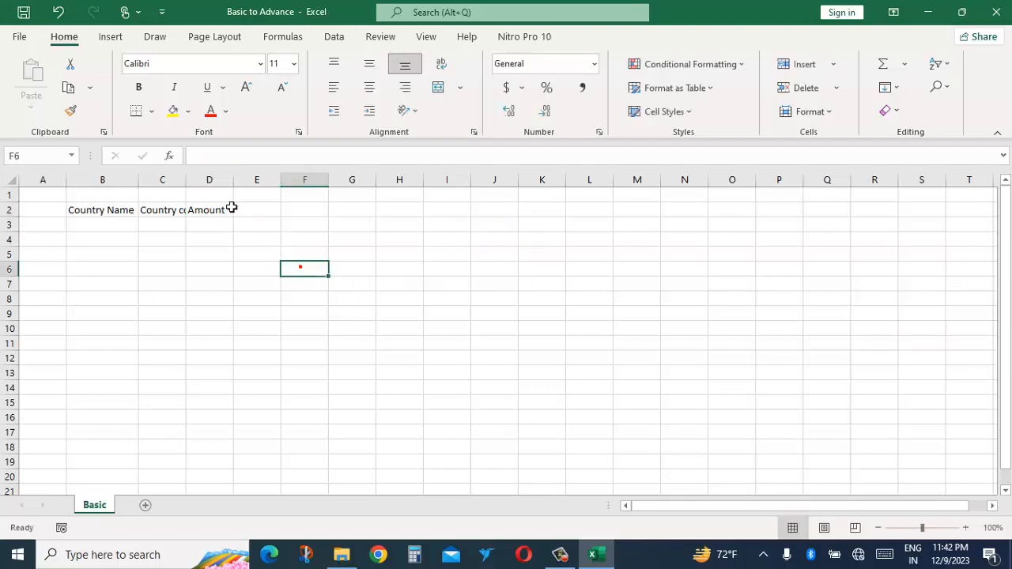
left_click_drag(187, 181, 205, 188)
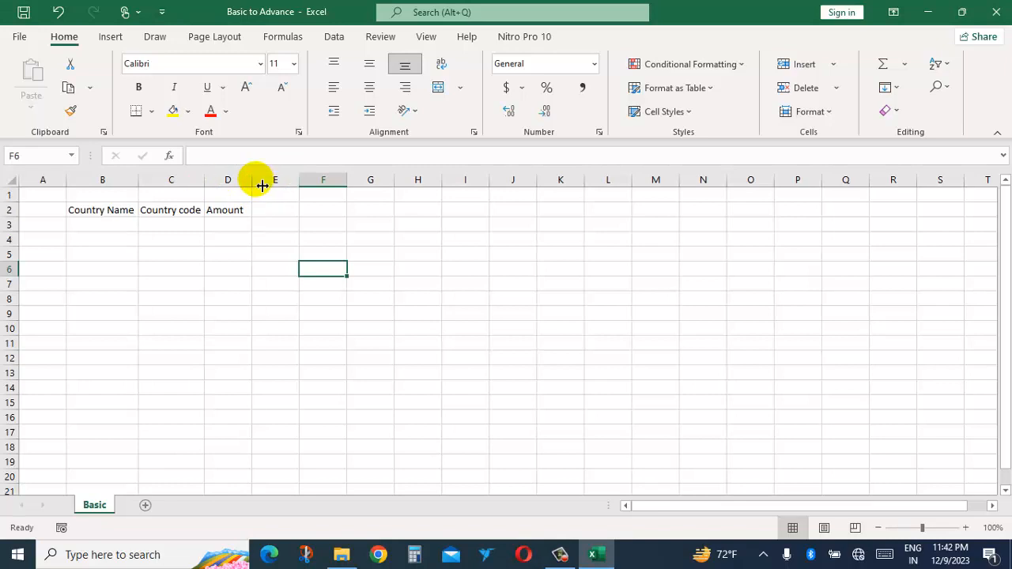
double_click(253, 183)
Enter the heading "Sl No" in cell A2 and auto-fit the width of column A to the text.
left_click(34, 302)
left_click_drag(34, 313, 57, 220)
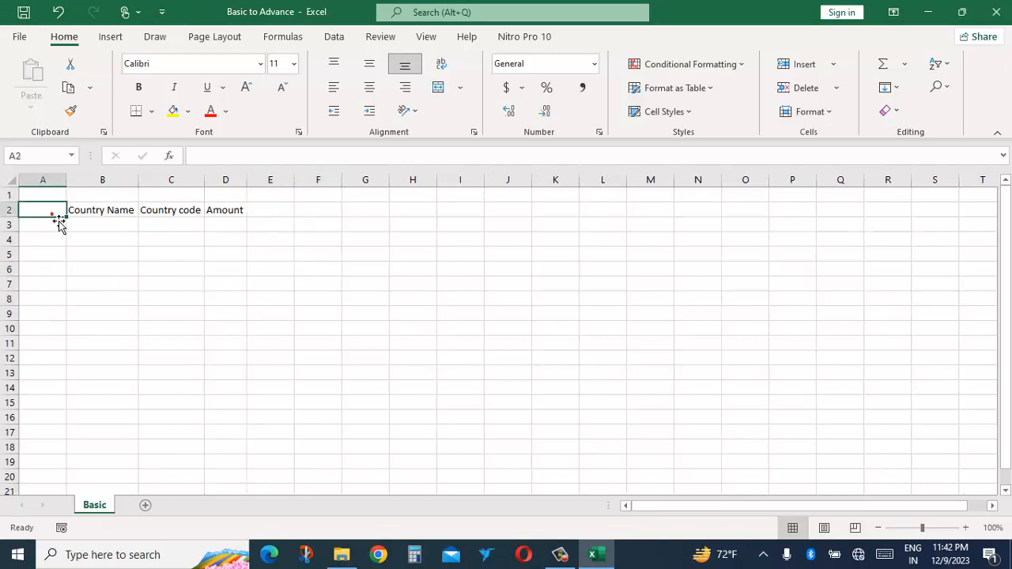
type("Sl No")
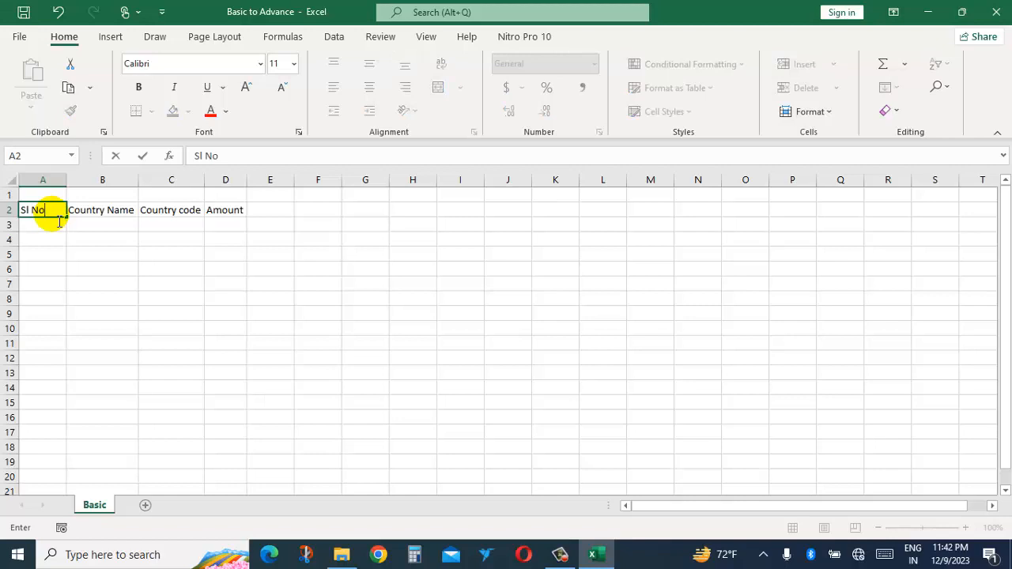
left_click(151, 287)
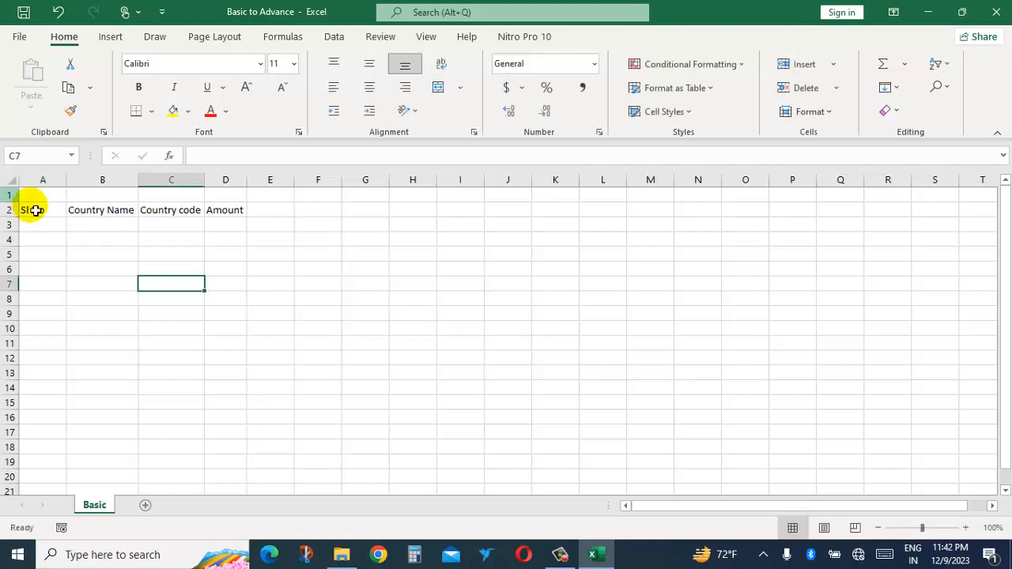
left_click(315, 346)
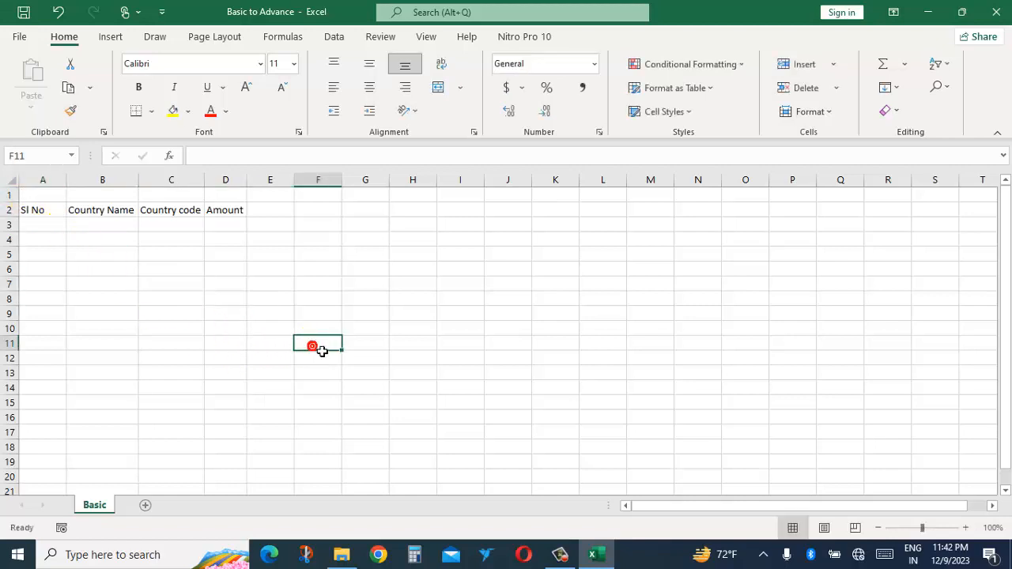
double_click(67, 180)
left_click(178, 253)
left_click_drag(43, 212, 211, 211)
left_click(237, 270)
left_click(395, 254)
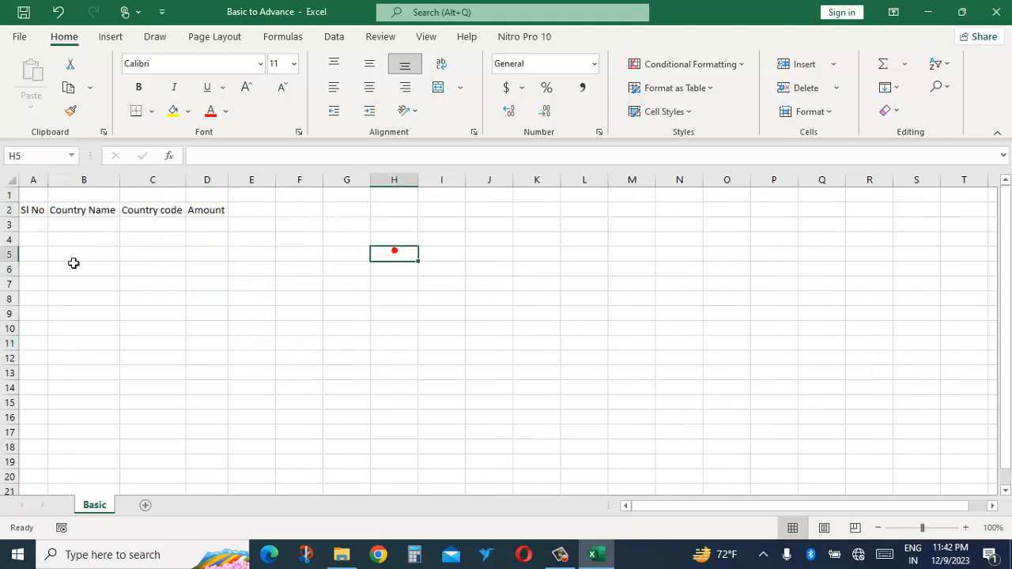
left_click_drag(38, 218, 198, 283)
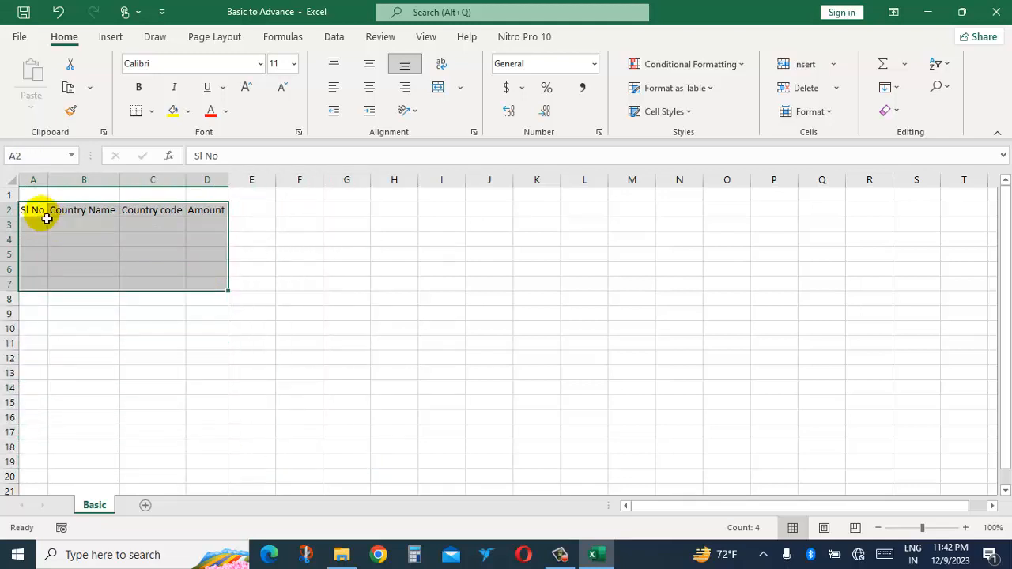
left_click_drag(38, 213, 228, 405)
left_click(285, 301)
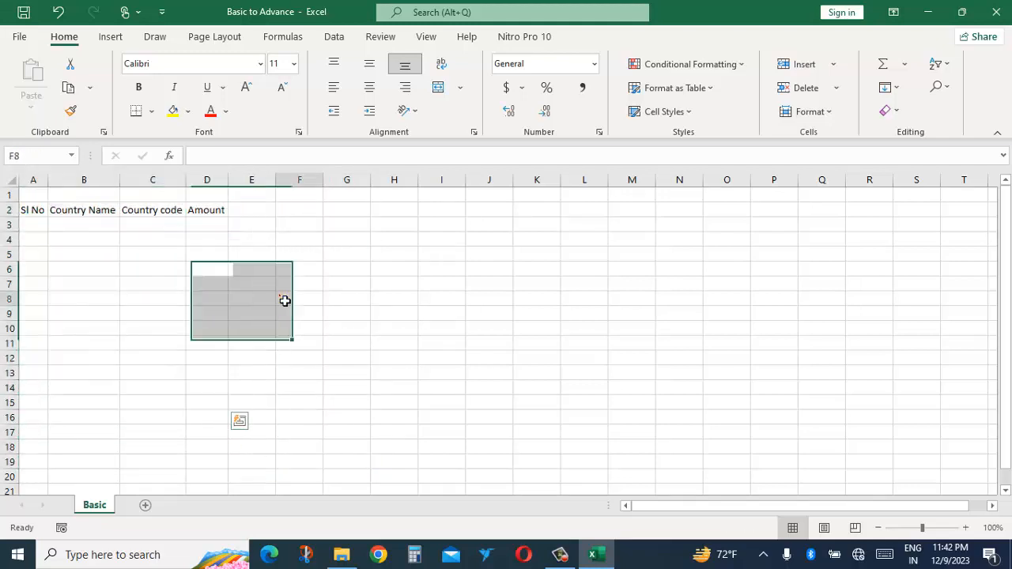
left_click_drag(36, 212, 218, 375)
left_click(63, 237)
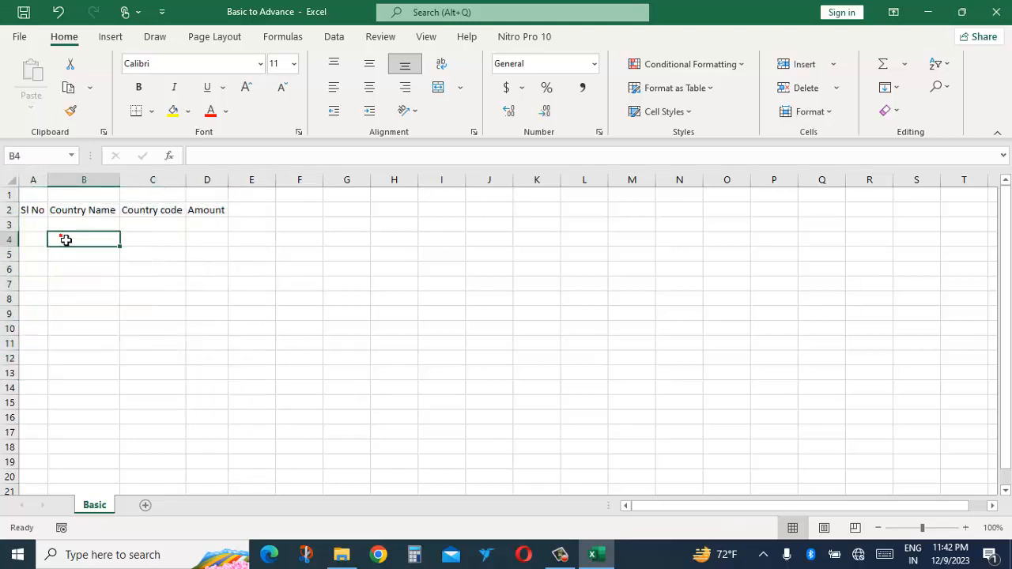
left_click_drag(31, 211, 87, 211)
left_click_drag(160, 232, 224, 378)
left_click(343, 273)
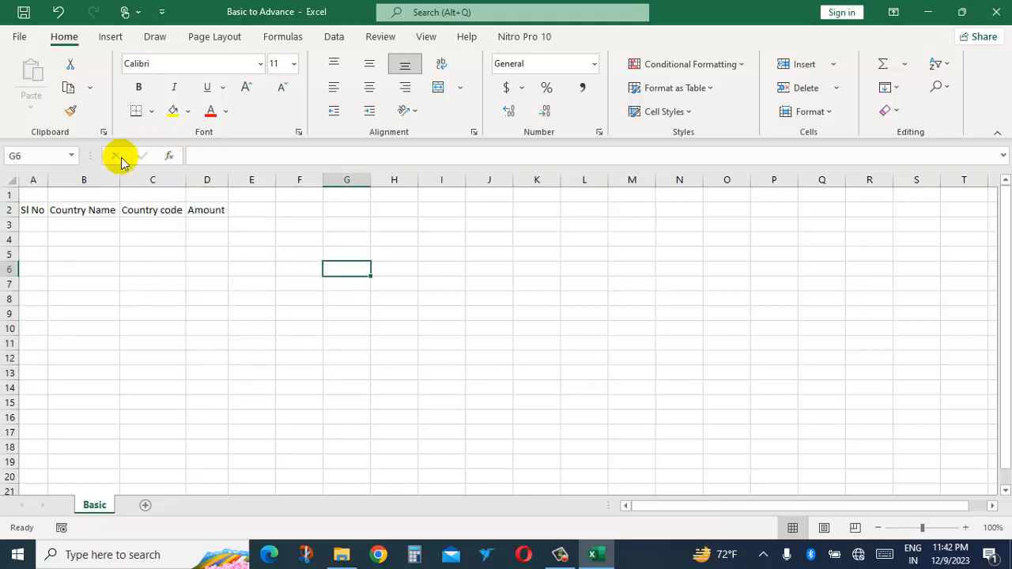
Apply All Borders to the table range A2:D13.
left_click_drag(38, 213, 223, 371)
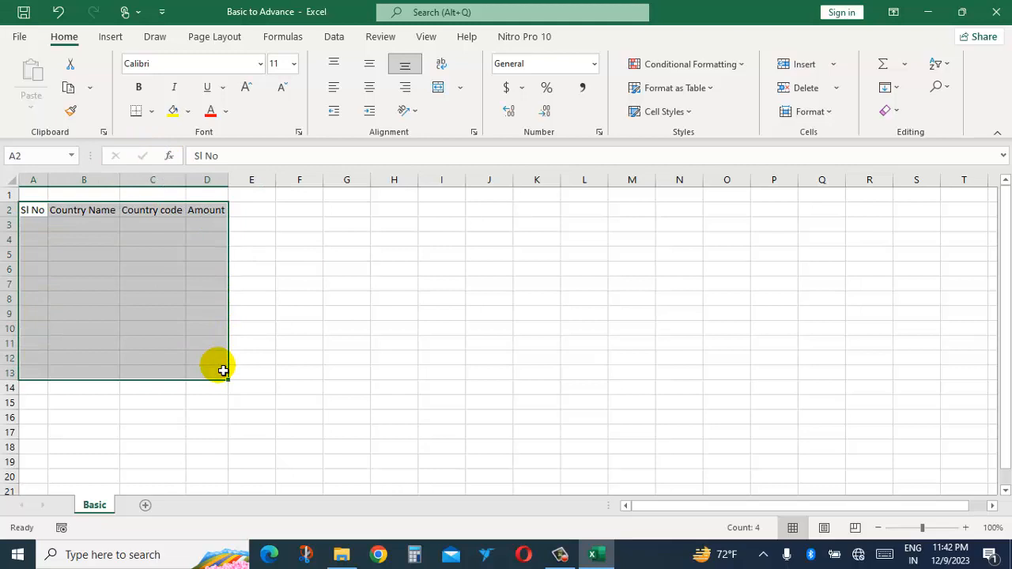
left_click(155, 111)
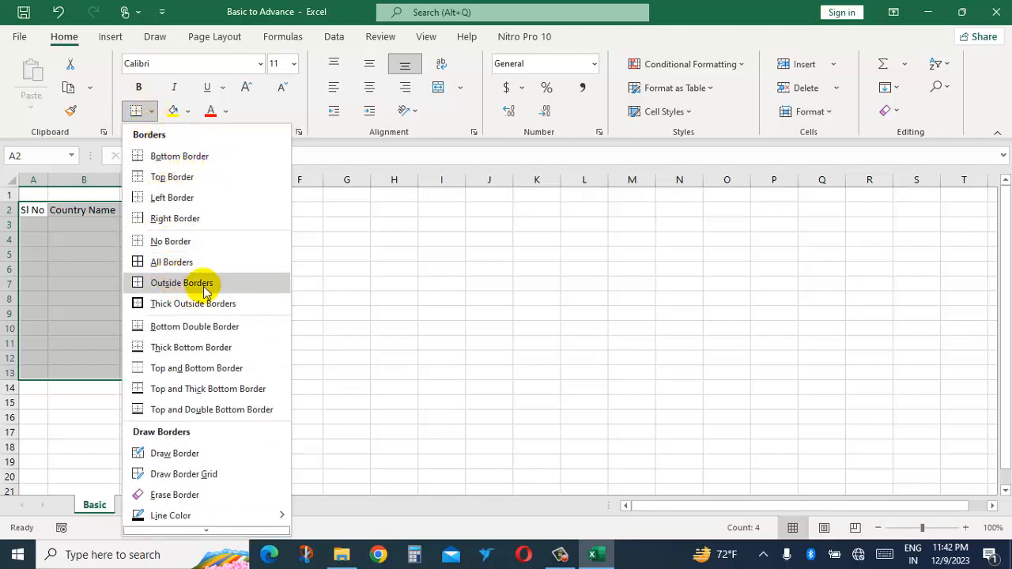
left_click(162, 269)
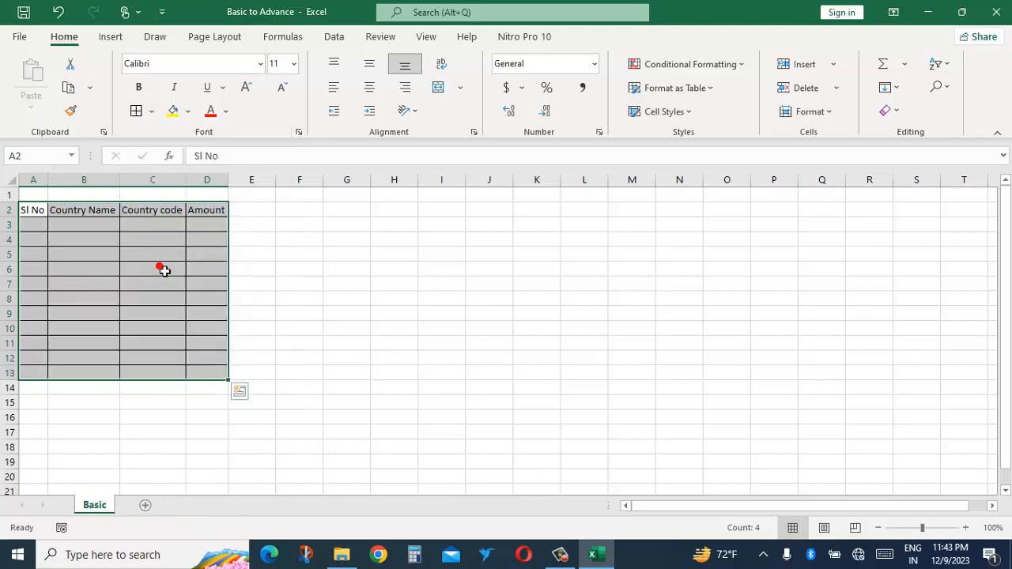
Widen column A so that some free space remains beside the "Sl No" heading.
left_click_drag(49, 181, 70, 180)
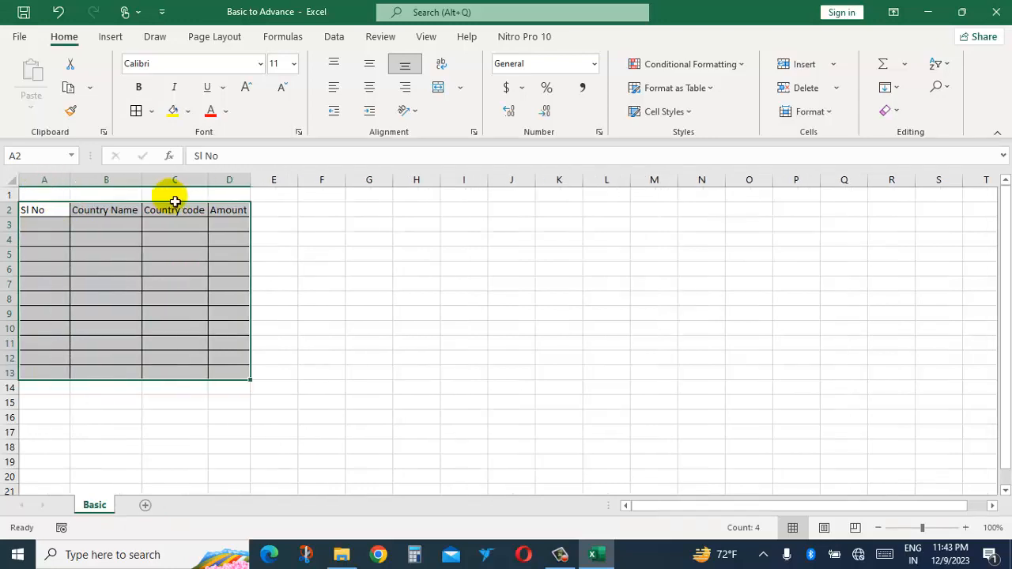
left_click(965, 527)
left_click(965, 527)
left_click(211, 271)
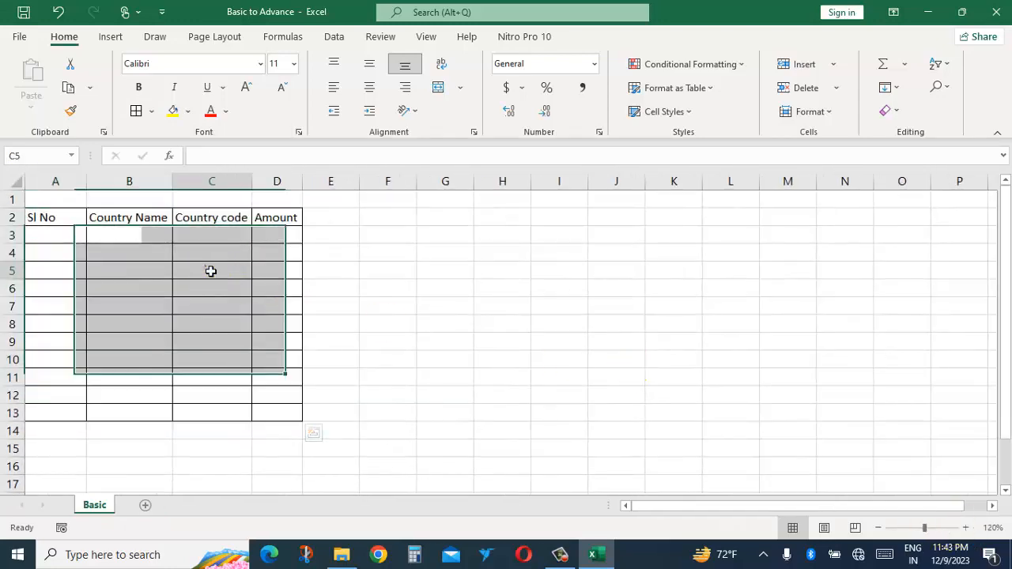
left_click_drag(86, 187, 79, 190)
left_click(145, 253)
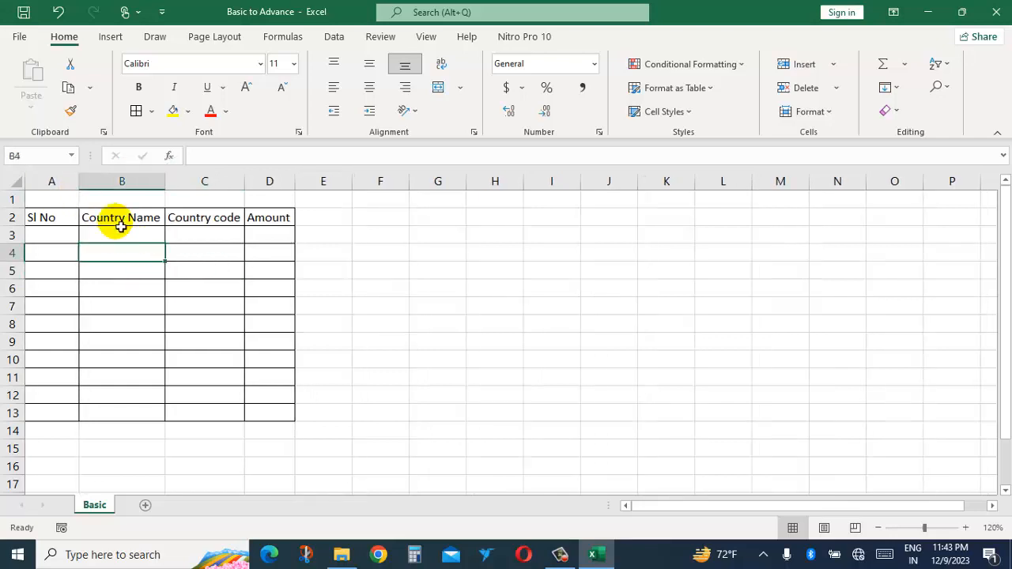
left_click(124, 221)
double_click(52, 221)
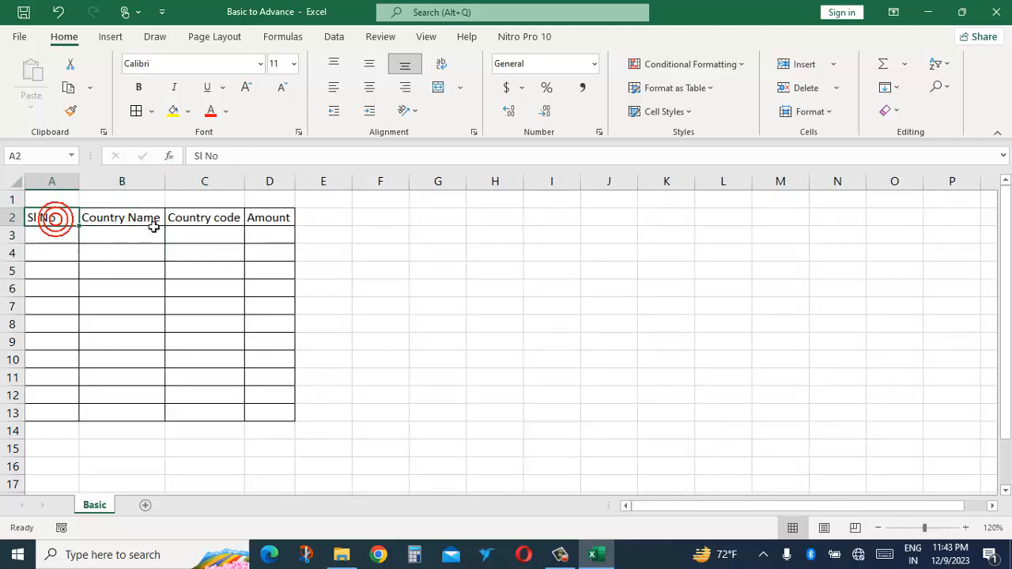
key("BackSpace")
left_click_drag(79, 223, 255, 226)
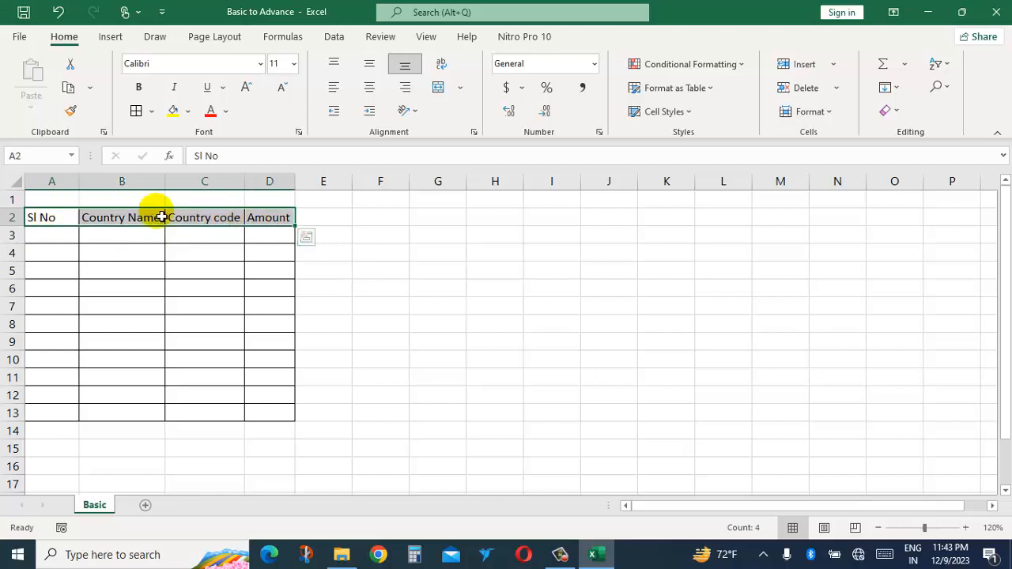
left_click_drag(49, 219, 310, 232)
left_click(239, 254)
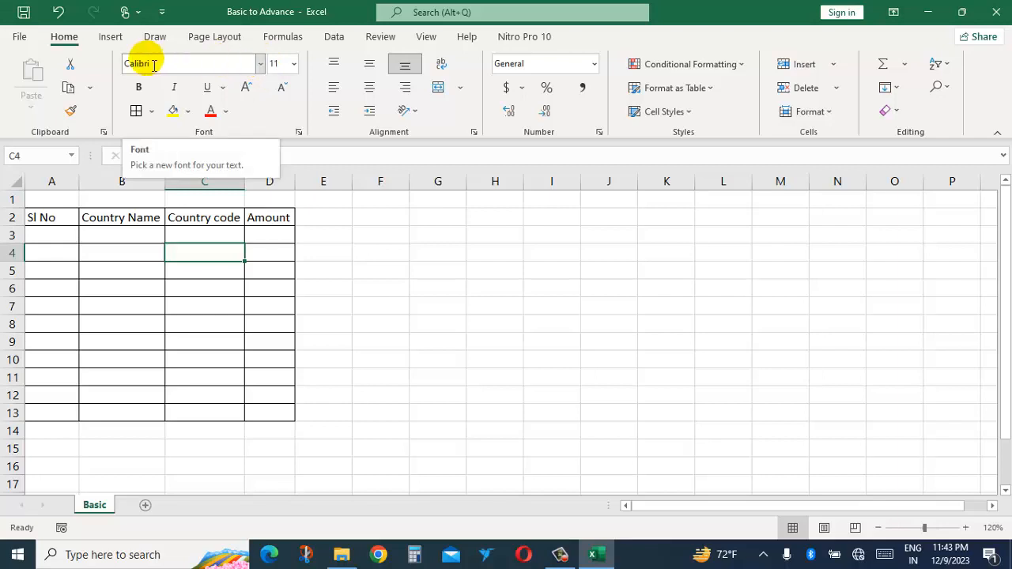
Set the font of the headings in A2:D2 to Arial Narrow.
left_click(48, 222)
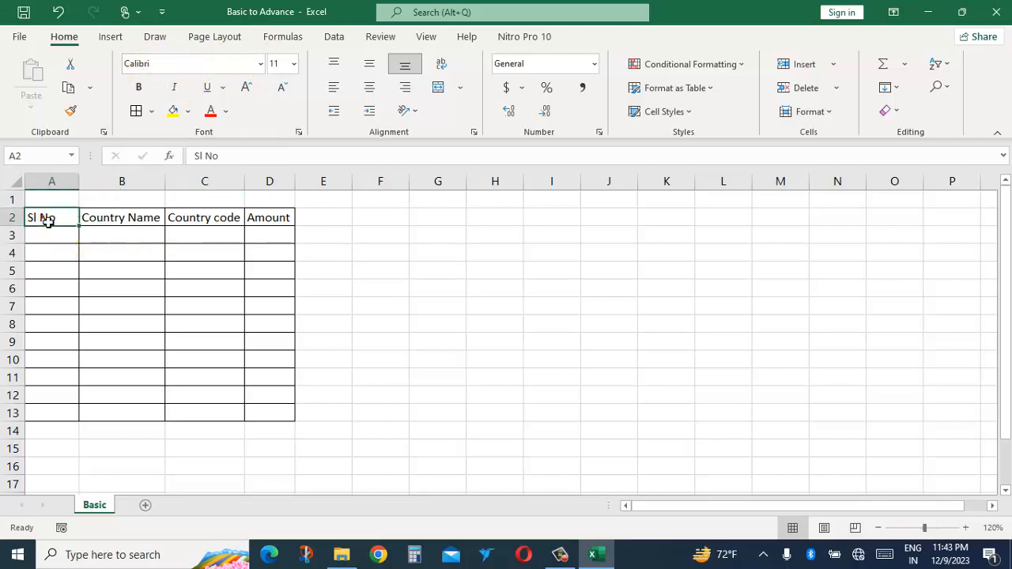
left_click_drag(43, 217, 279, 220)
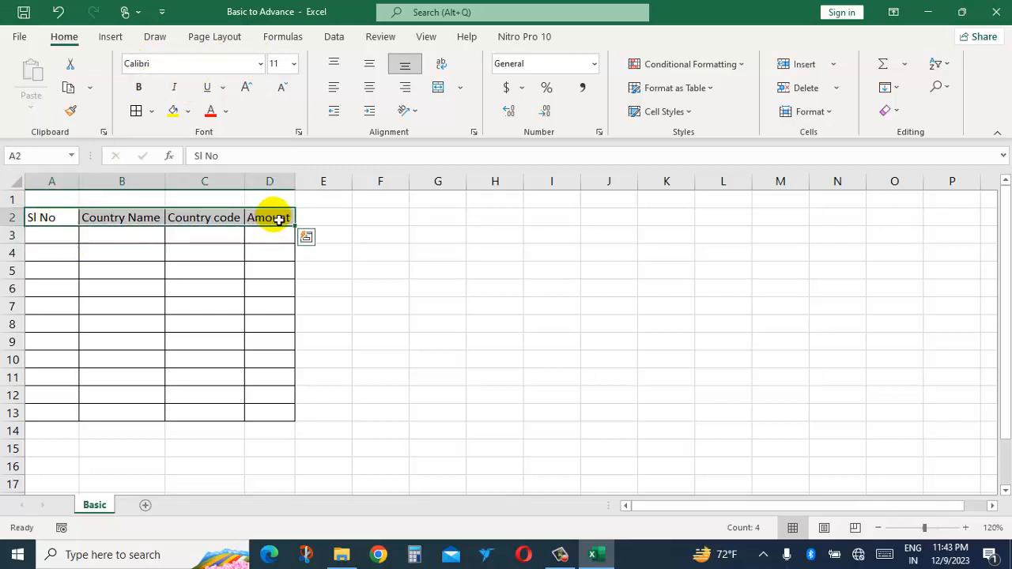
left_click(261, 65)
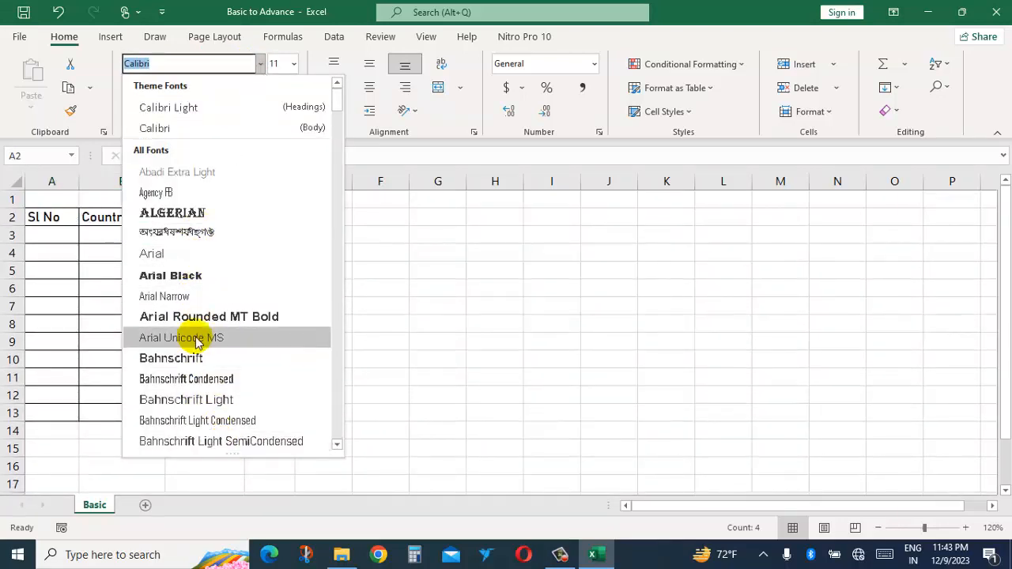
left_click(175, 296)
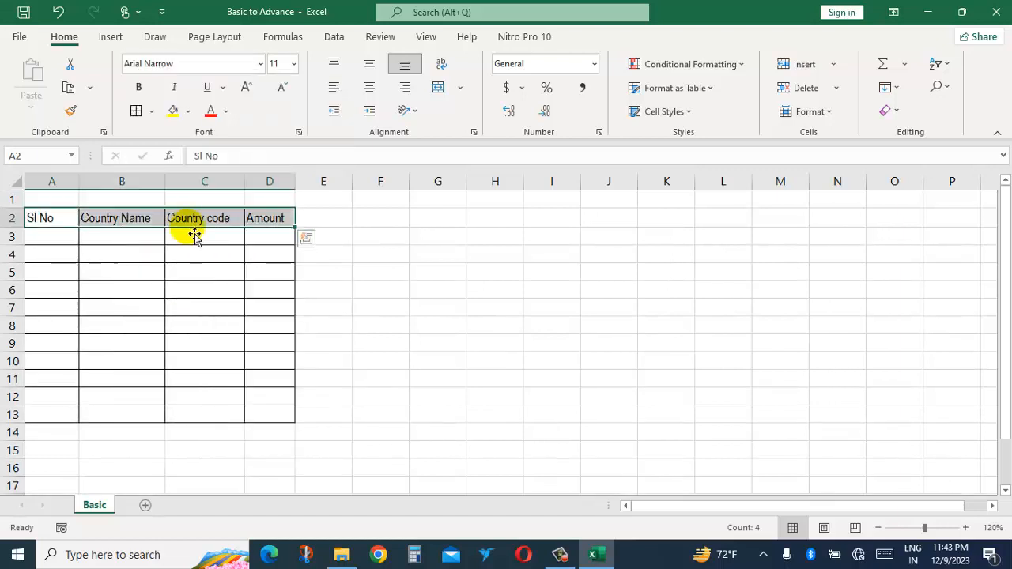
left_click(241, 239)
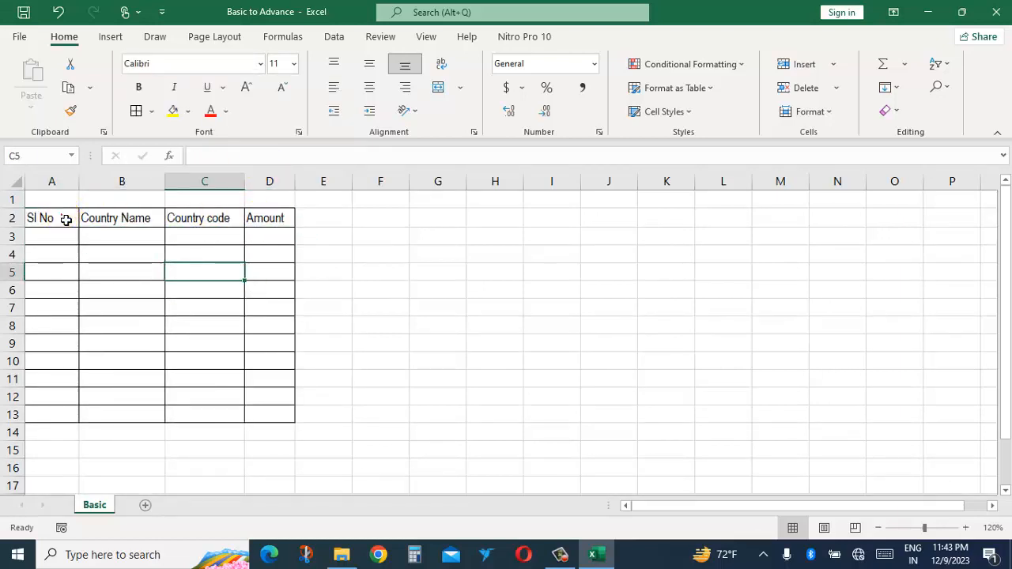
Change the font of the headings in A2:D2 to Times New Roman.
left_click_drag(61, 216, 293, 226)
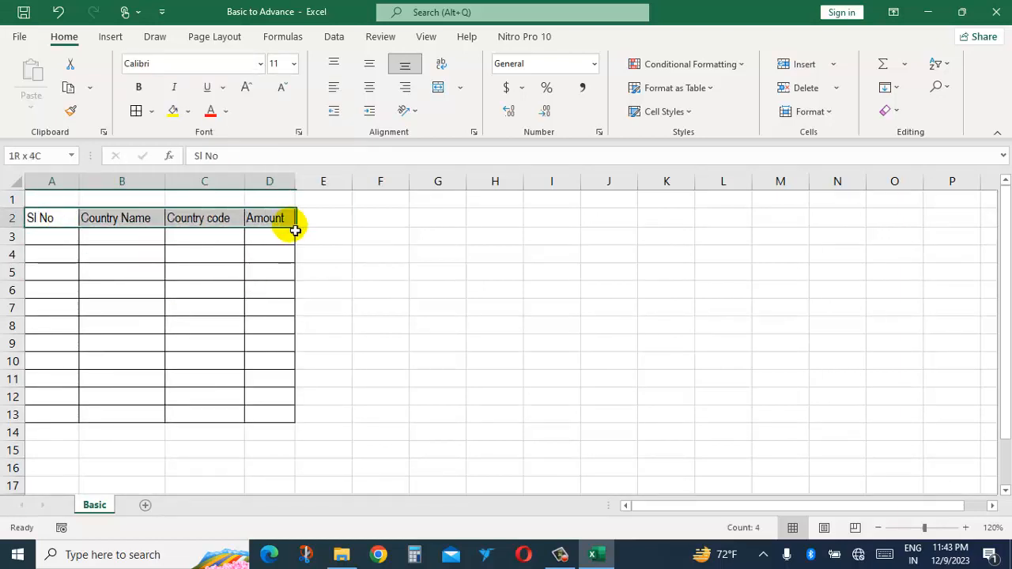
left_click(261, 64)
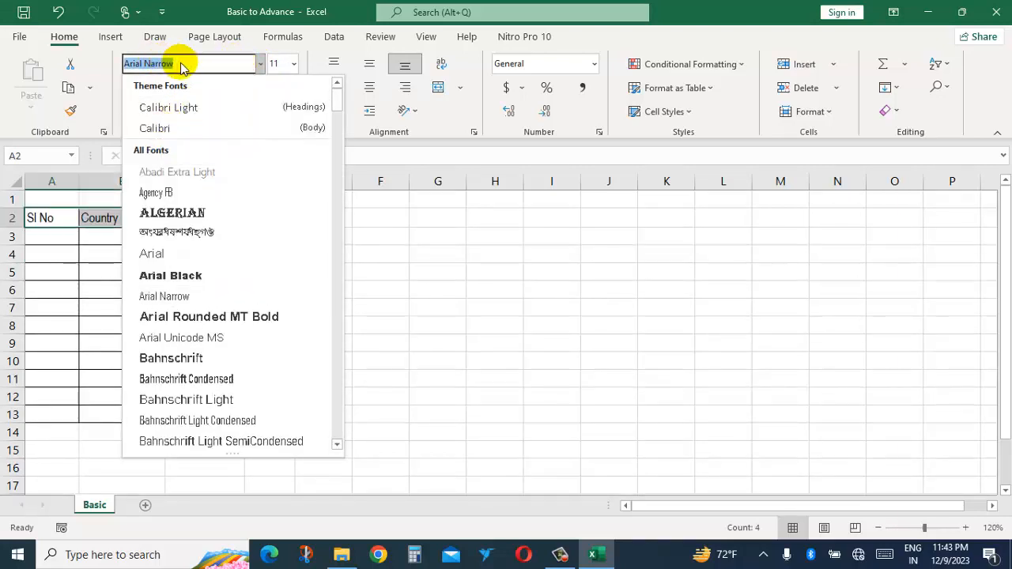
type("The tim")
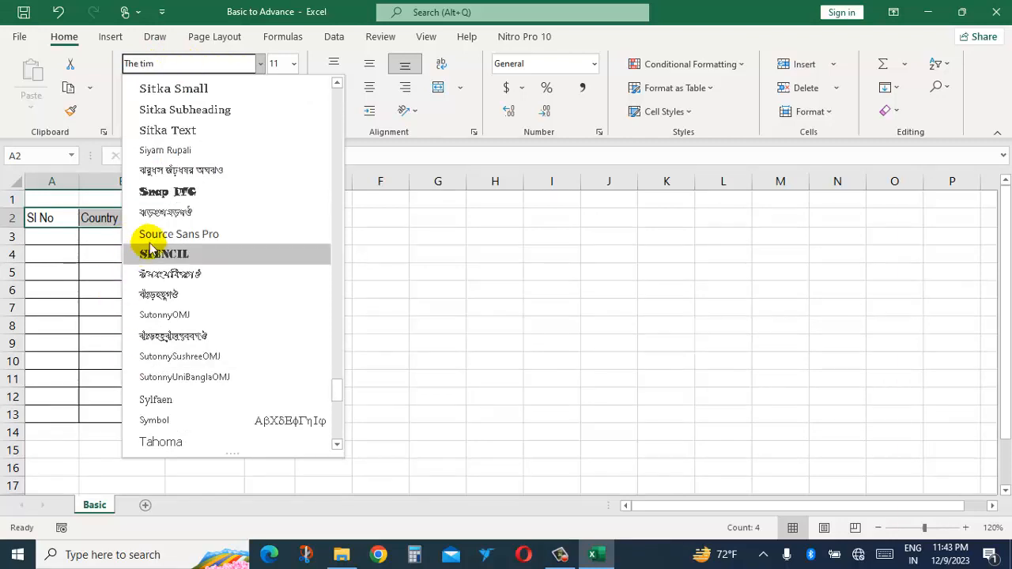
scroll(150, 235, "down", 2)
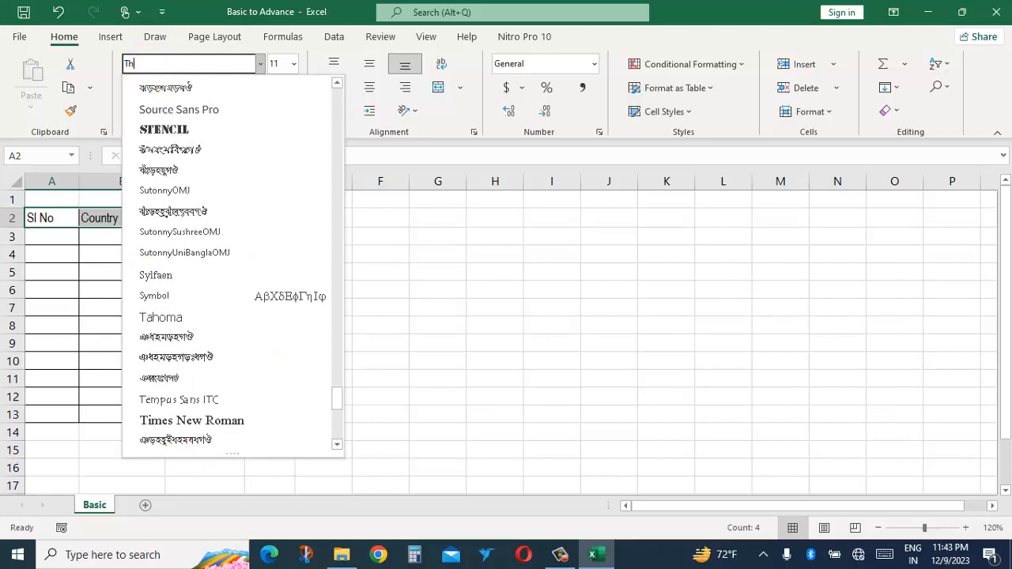
type("imes New Roman")
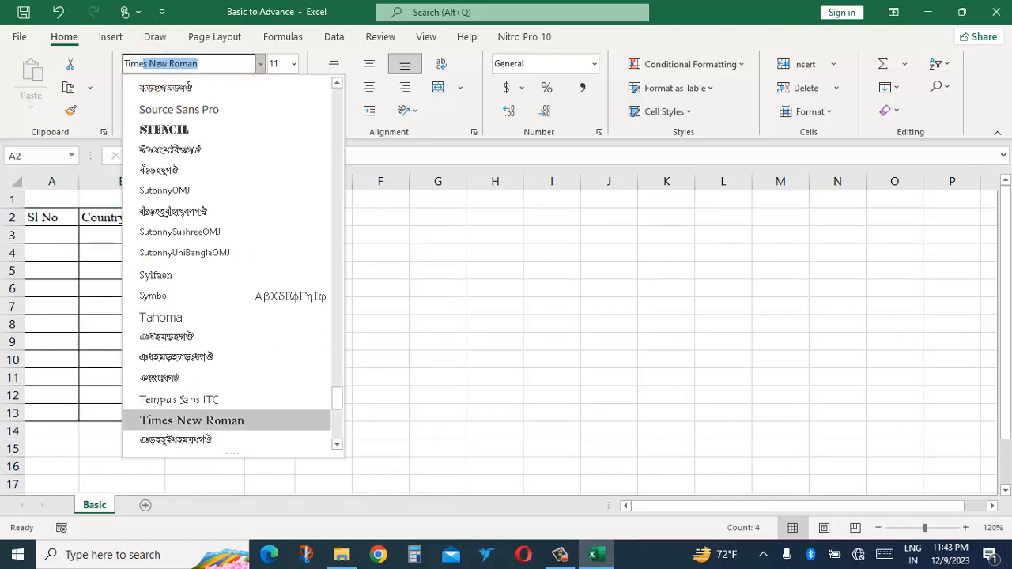
left_click(229, 420)
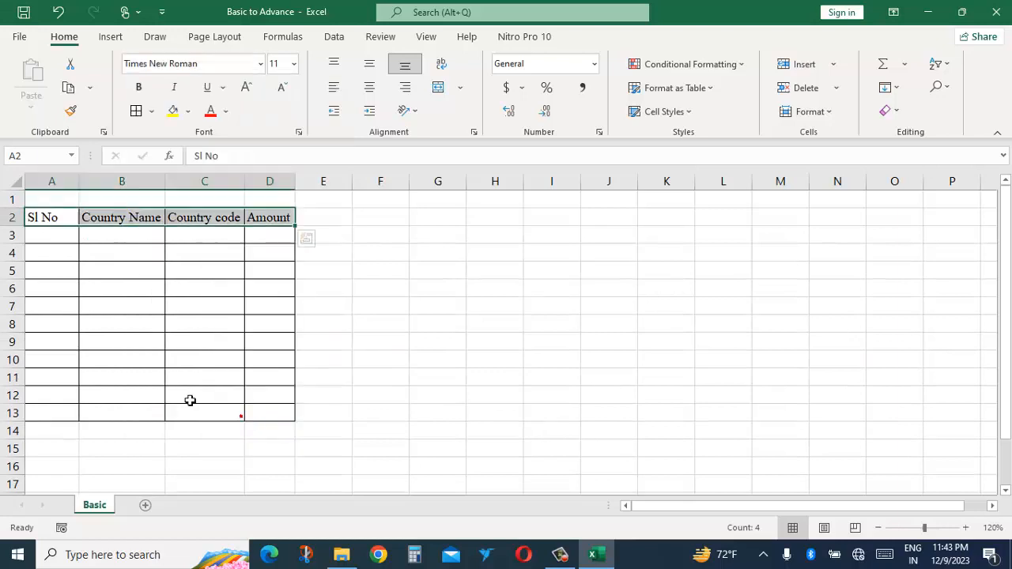
left_click(105, 279)
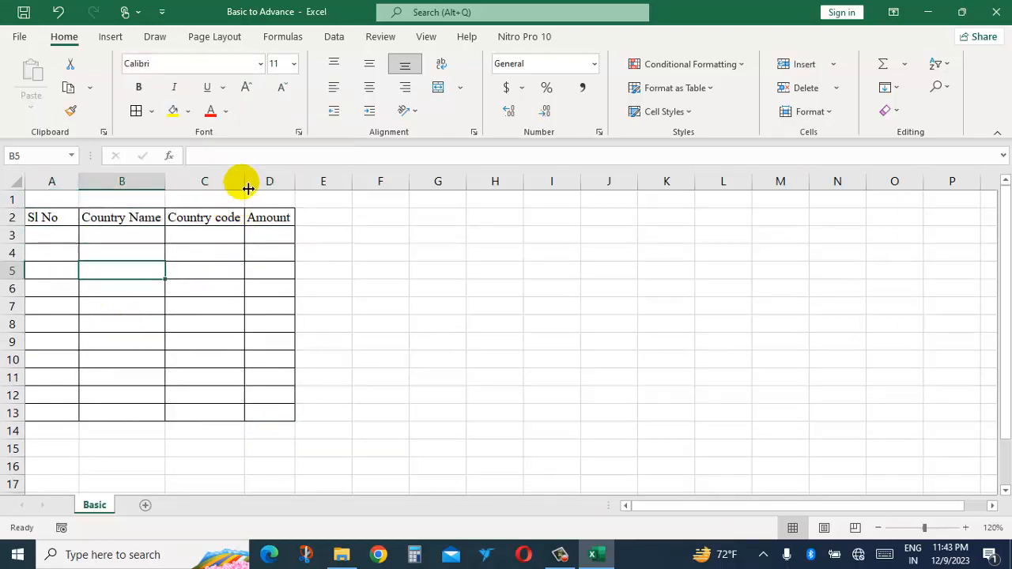
Widen columns A to D so that free space remains beside each heading.
left_click_drag(245, 181, 334, 181)
left_click_drag(166, 182, 203, 182)
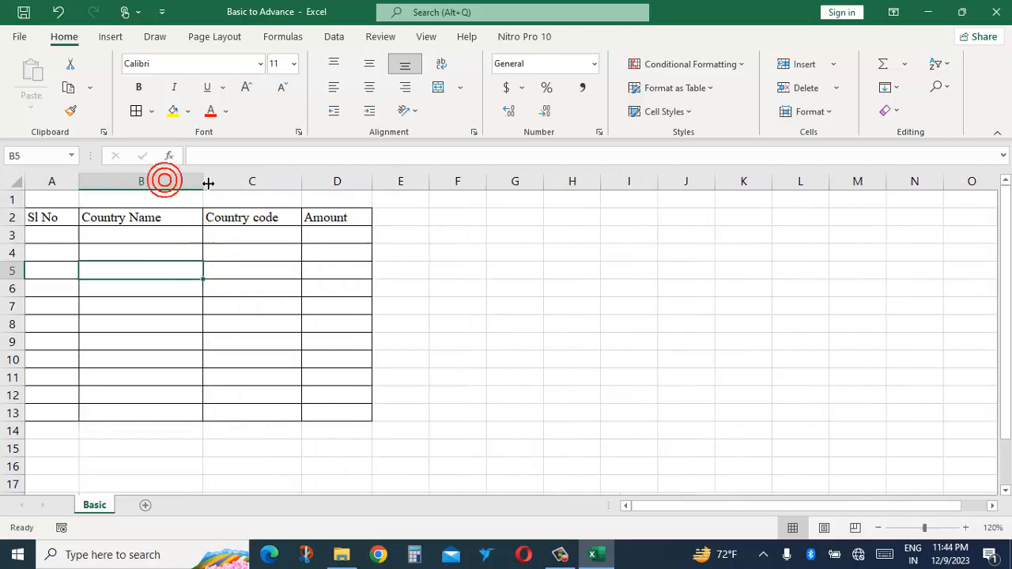
left_click(281, 236)
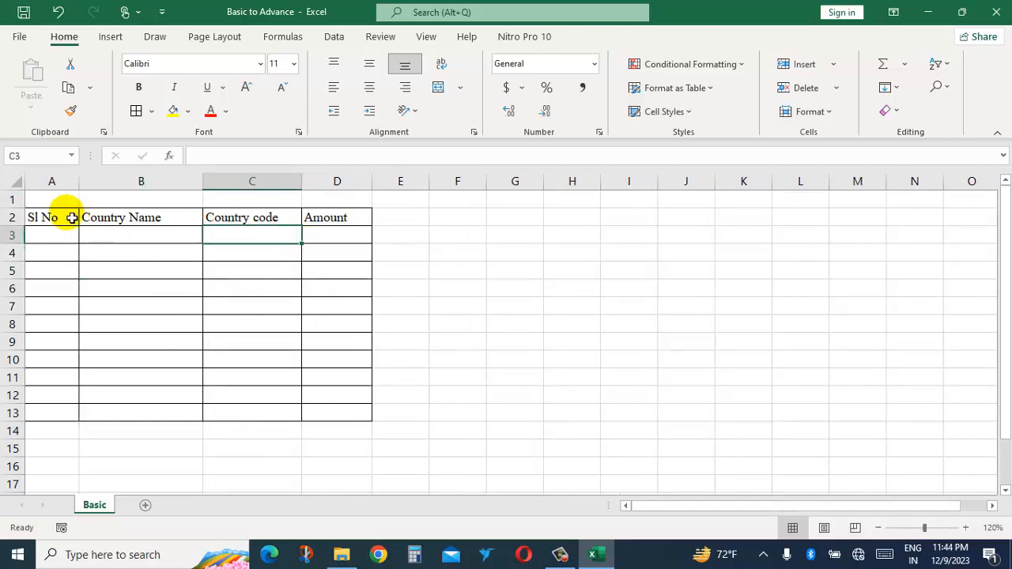
left_click_drag(79, 181, 100, 184)
left_click(111, 282)
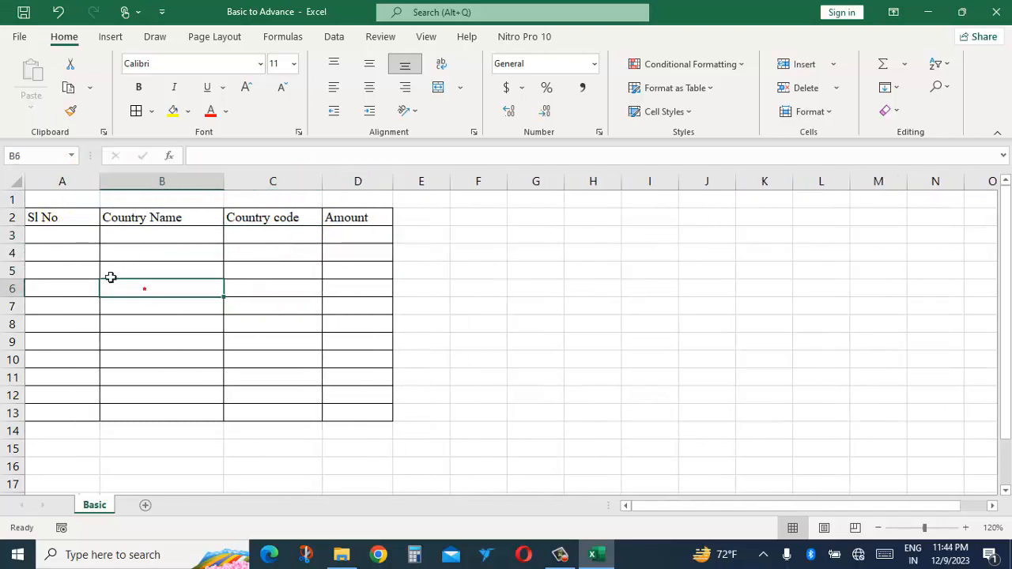
Enter the serial numbers 1, 2 and 3 in cells A3 to A5.
left_click(55, 236)
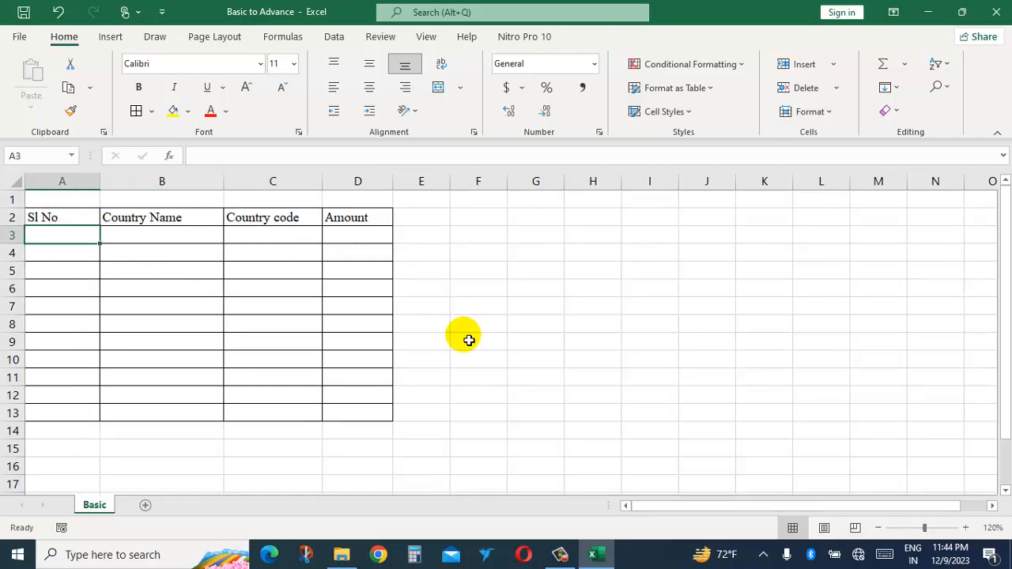
type("1")
key("Return")
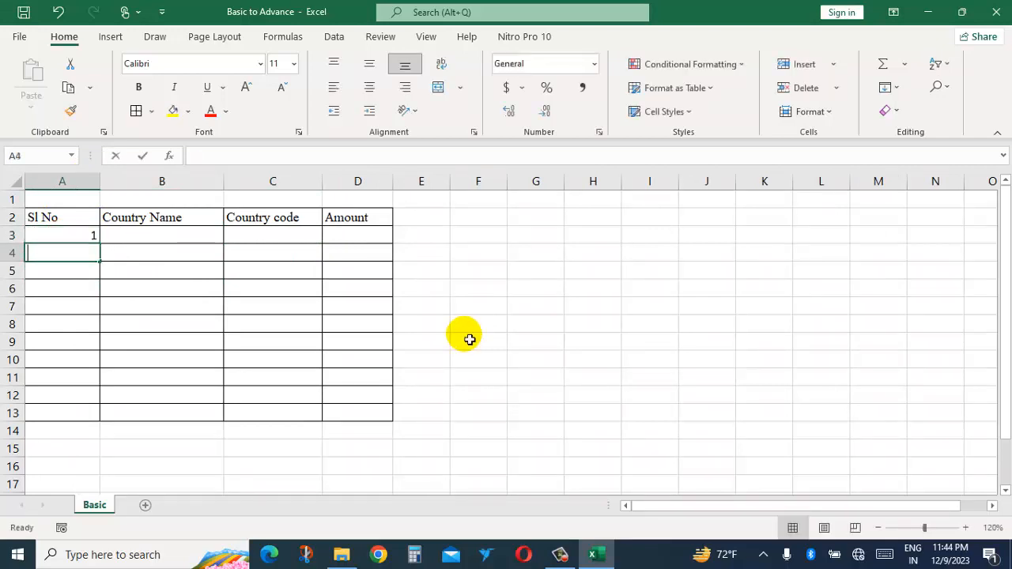
type("2")
key("Return")
type("4")
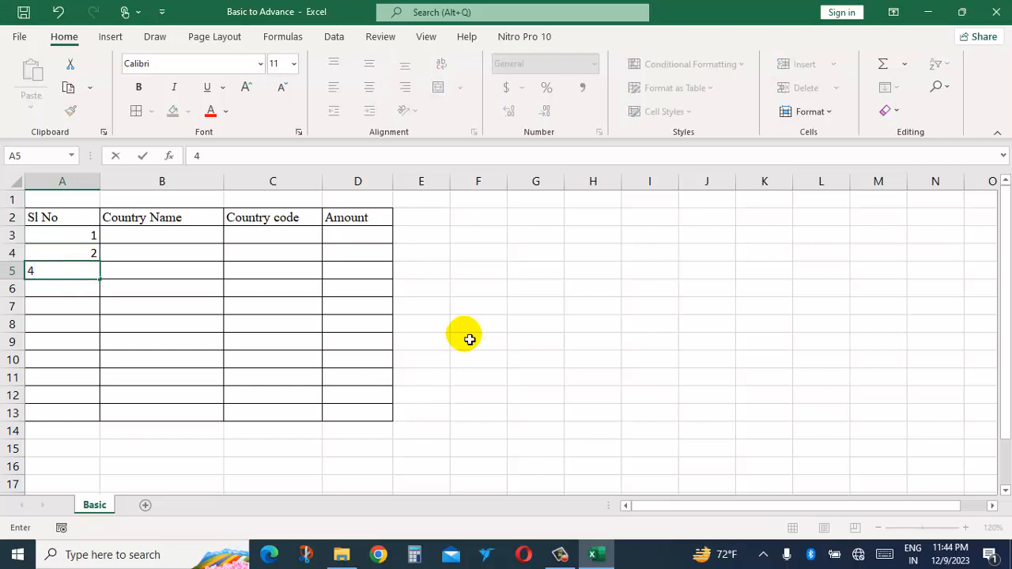
left_click(86, 253)
left_click(68, 275)
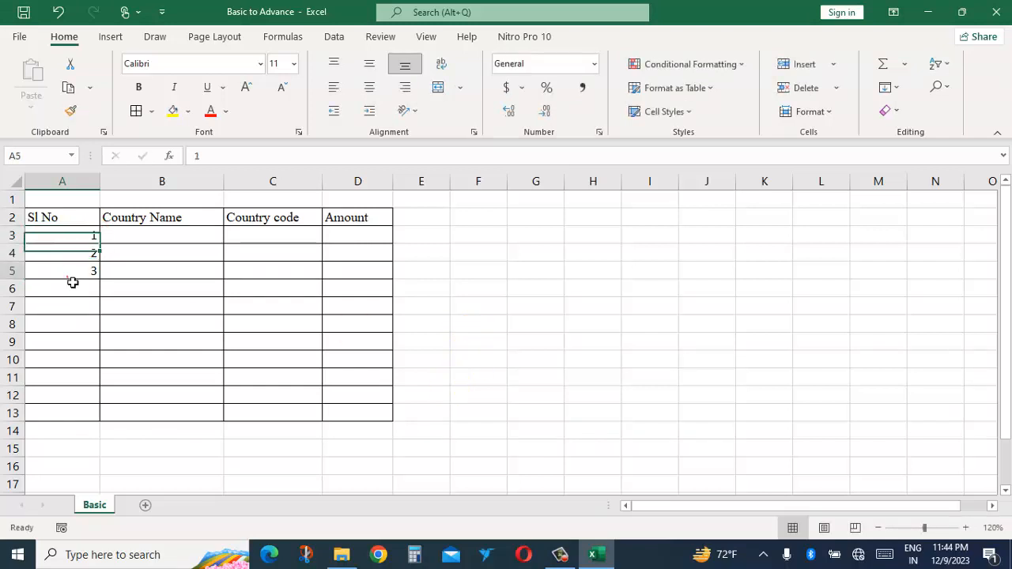
Auto-fill the serial number series from A3:A4 down to A13.
left_click(91, 236)
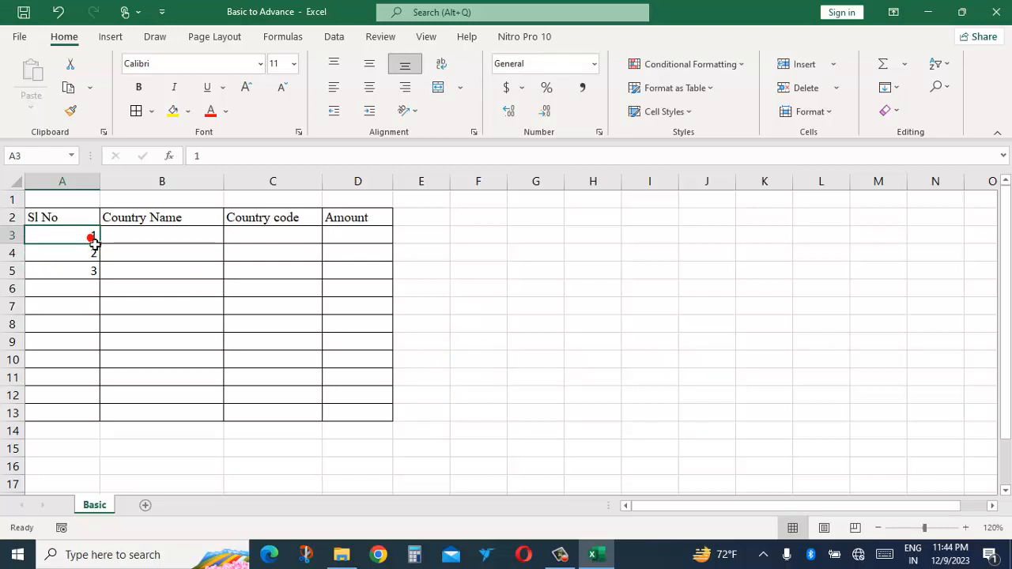
left_click_drag(92, 240, 93, 252)
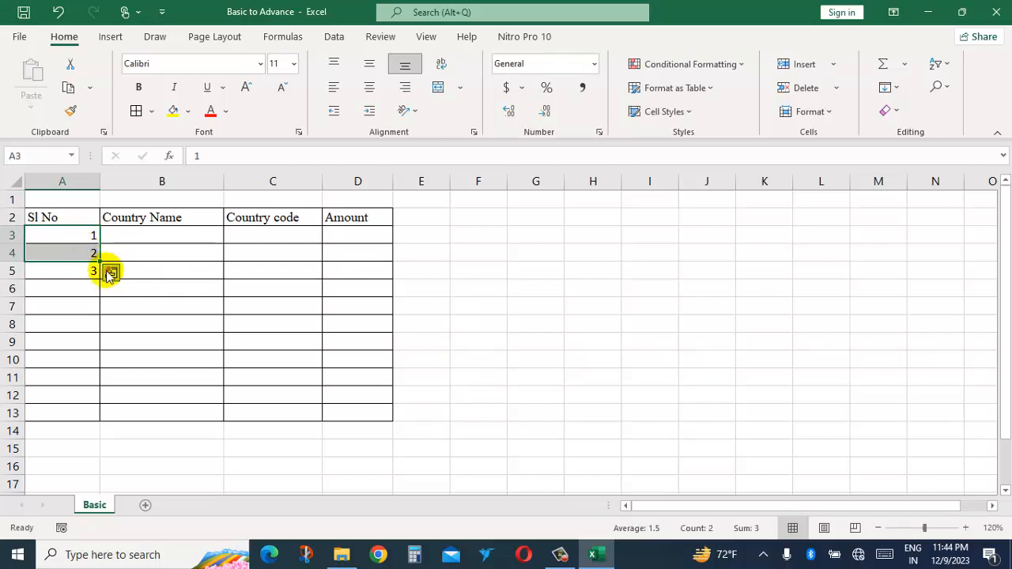
left_click(95, 234)
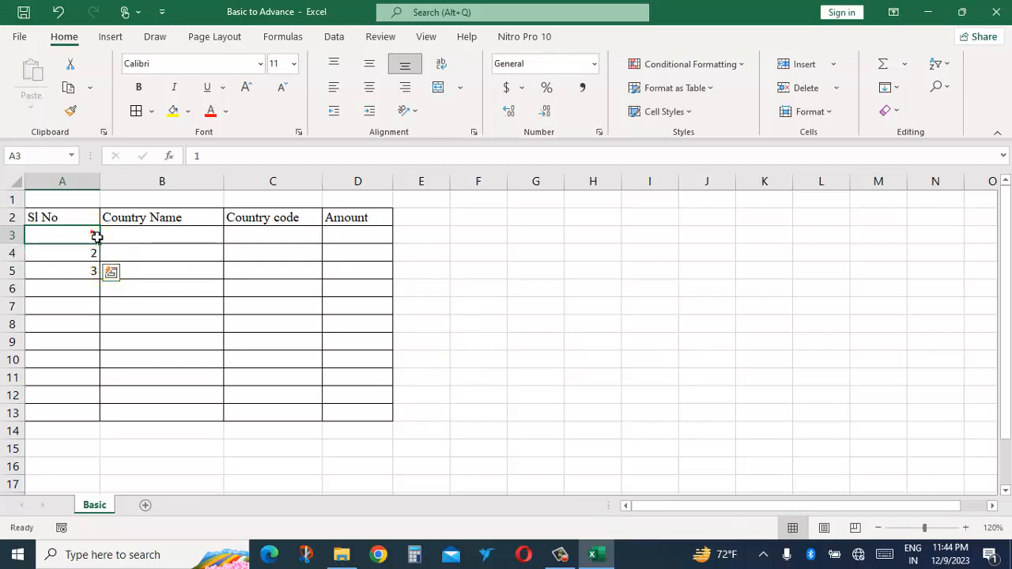
left_click(195, 287)
left_click(73, 236)
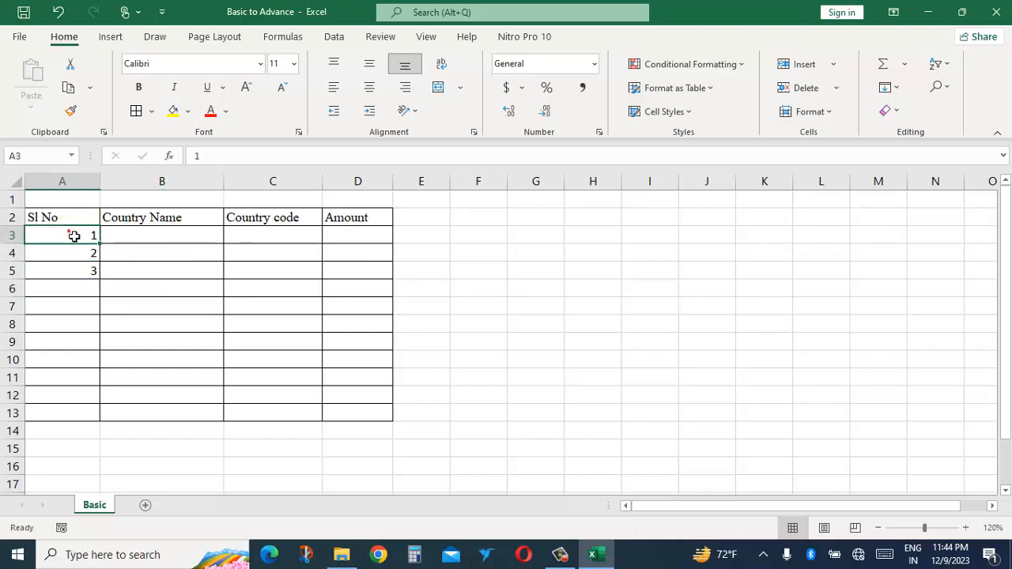
left_click_drag(74, 247, 106, 267)
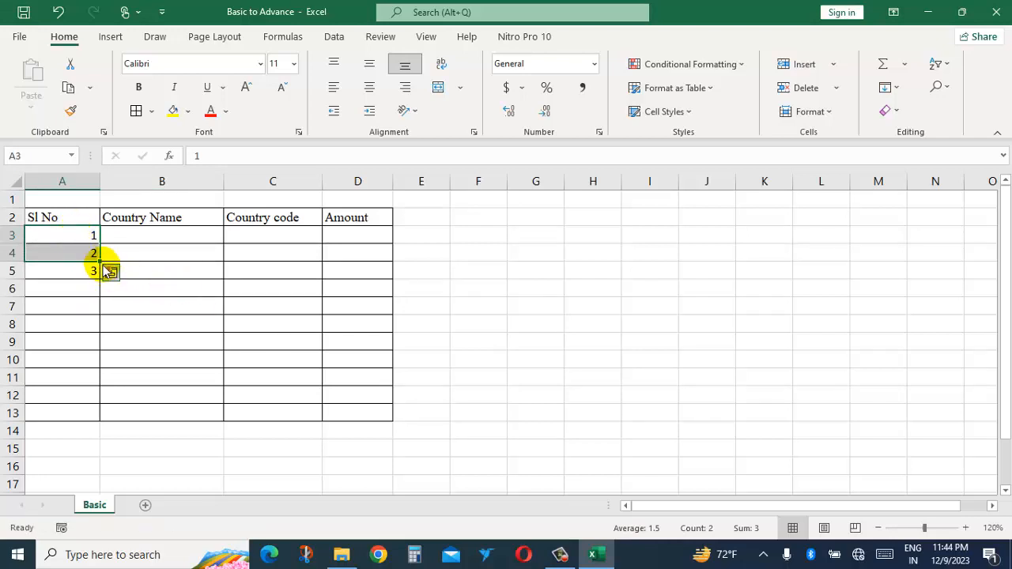
left_click_drag(103, 268, 76, 421)
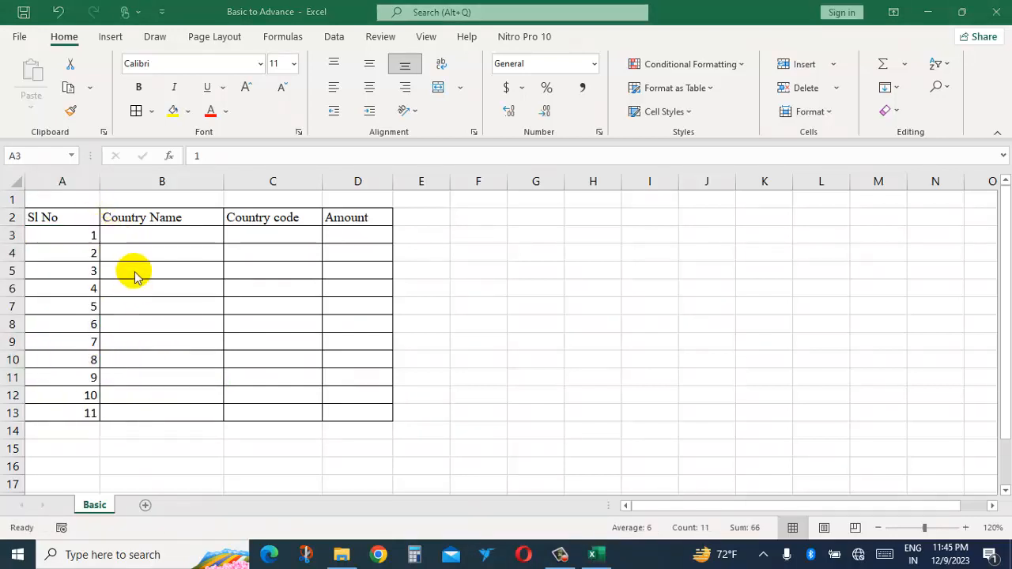
Fill in the first table row with country name "Banladesh" in B3, country code 420018 in C3 and amount 3000 in D3.
left_click(181, 239)
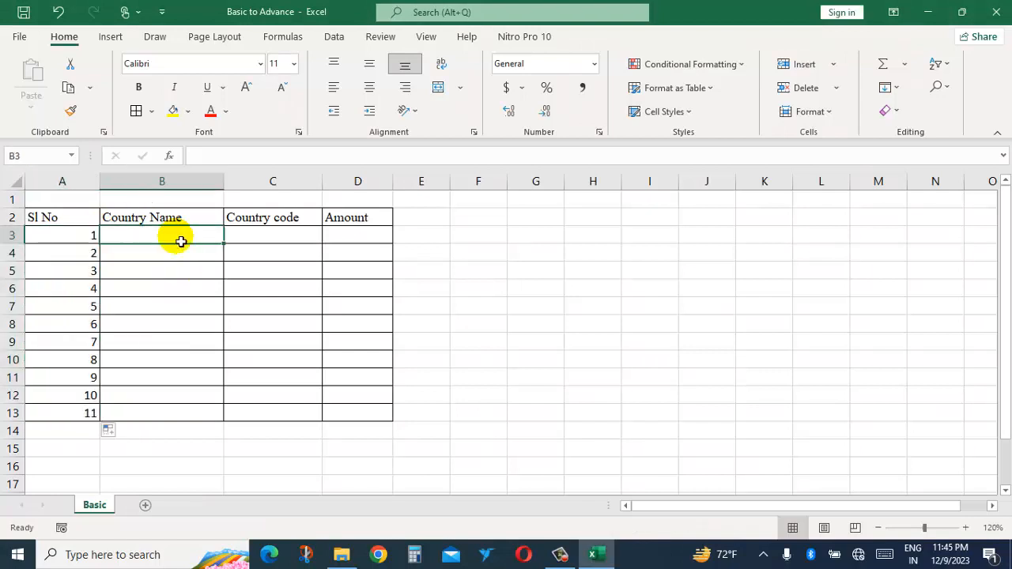
type("Banladesh")
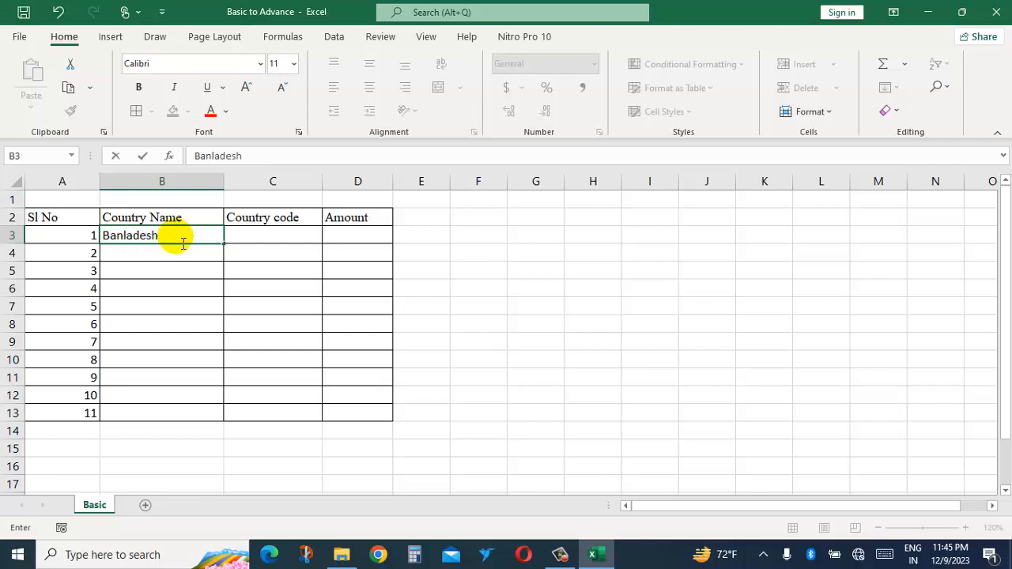
key("Tab")
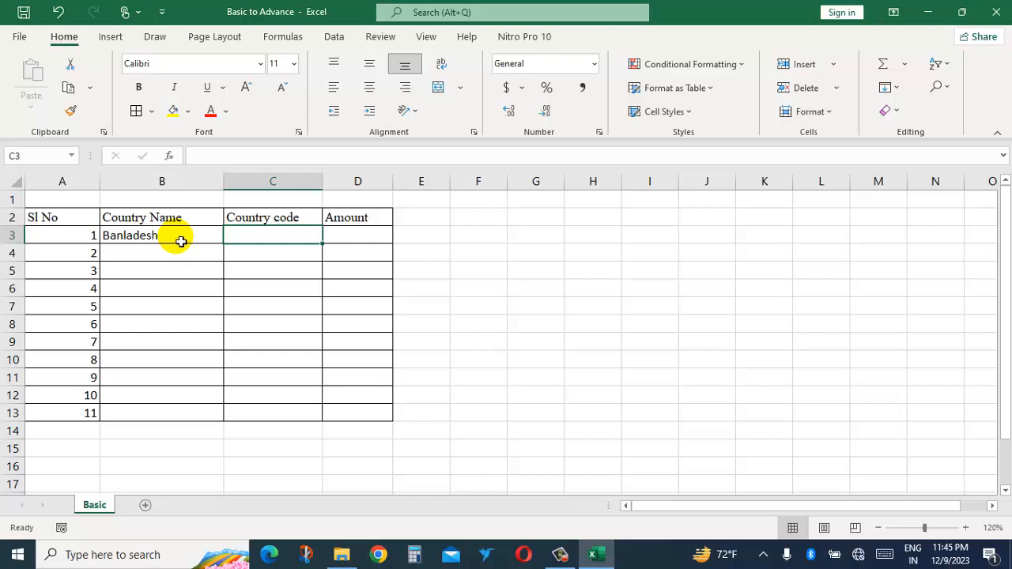
type("420018")
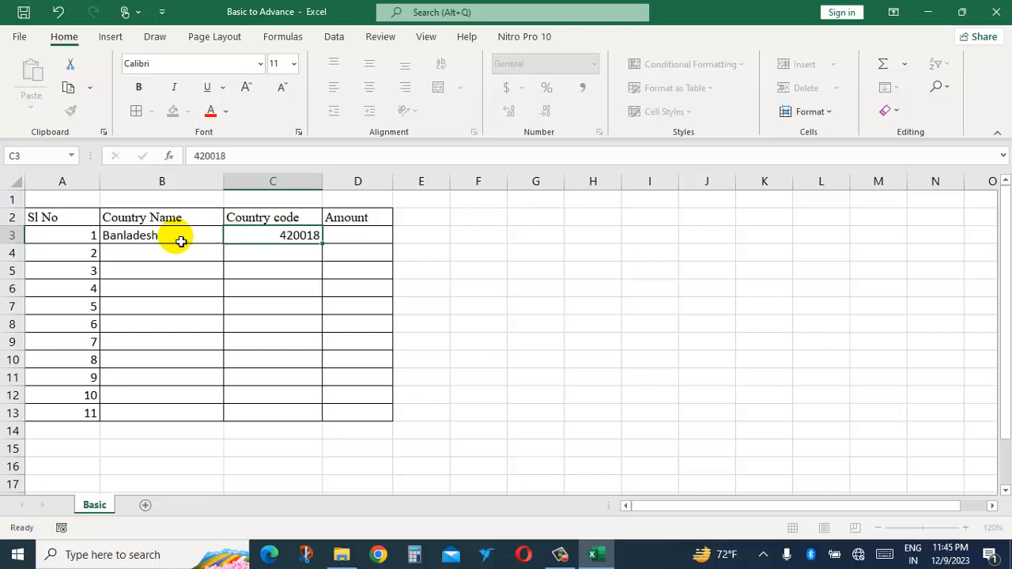
key("Tab")
type("300")
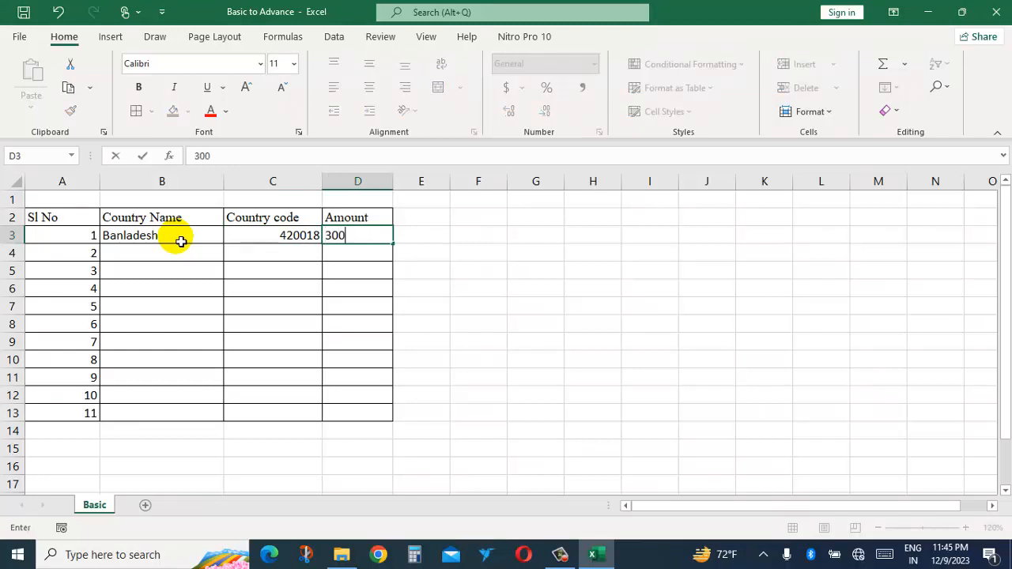
left_click(214, 326)
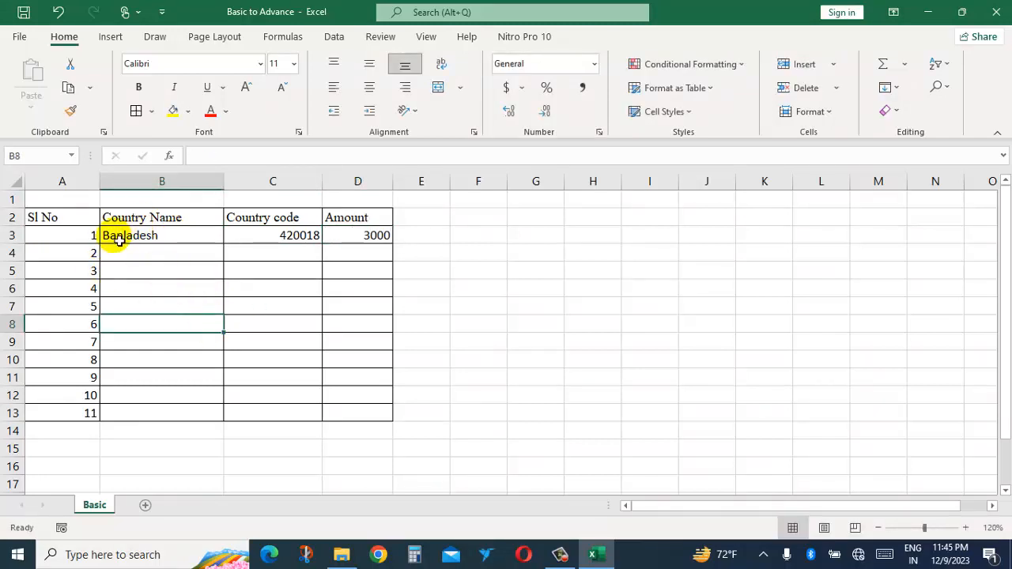
Increase the height of row 3 to about three times that of the other rows.
left_click_drag(117, 234, 362, 234)
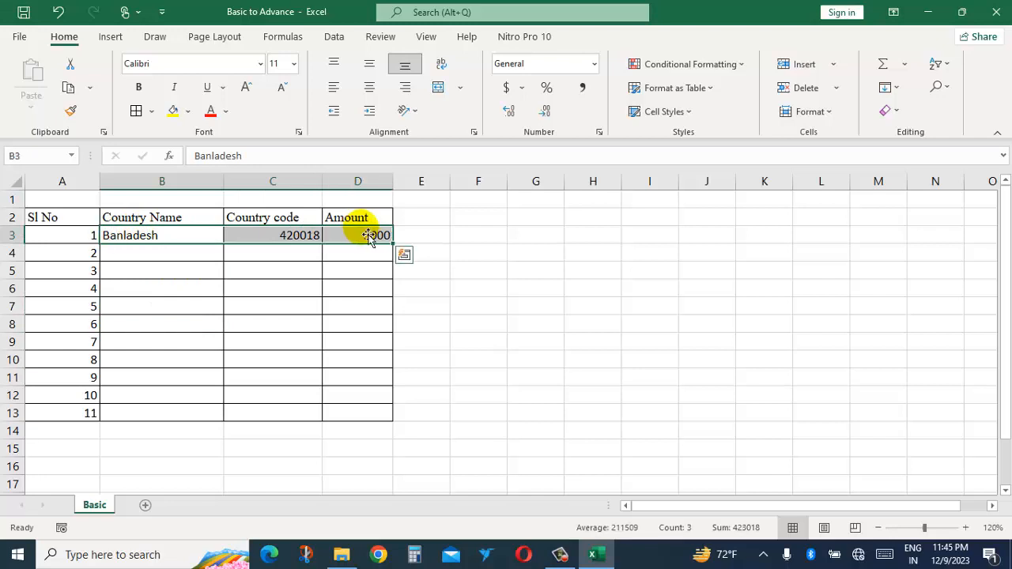
left_click(279, 274)
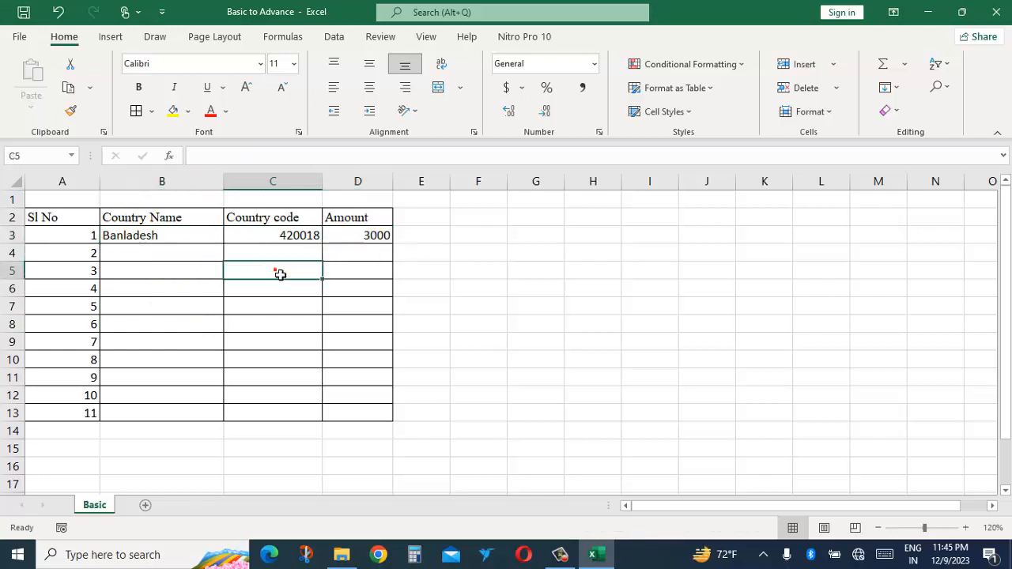
left_click(154, 239)
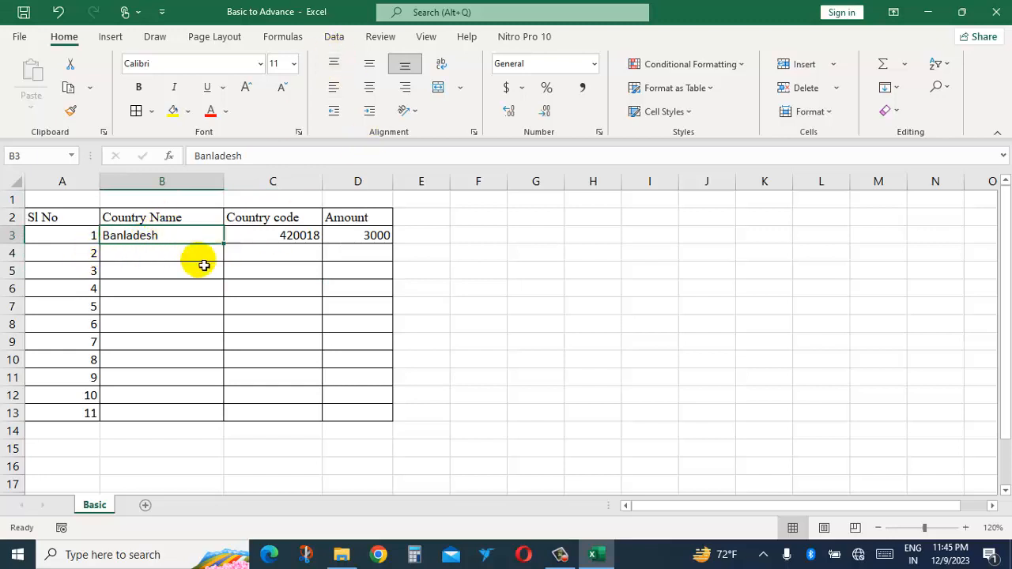
left_click_drag(14, 244, 17, 284)
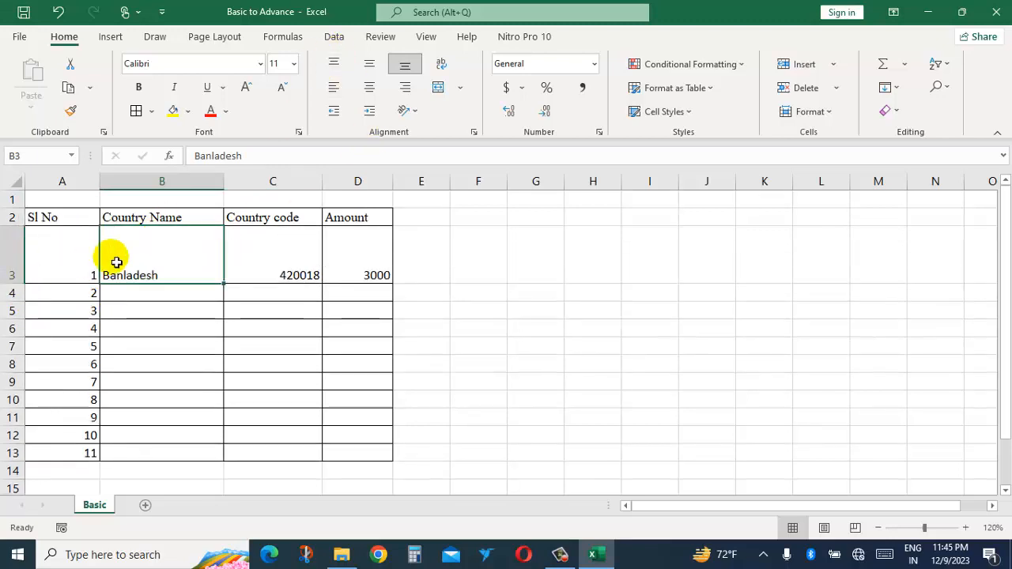
Centre the serial number in A3 both horizontally and vertically within its cell.
left_click(76, 259)
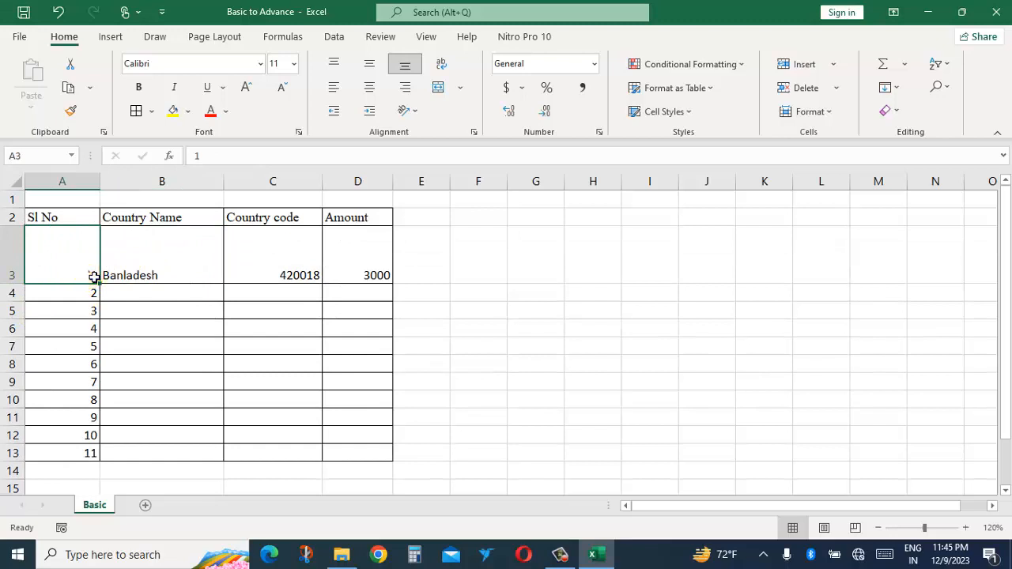
left_click(334, 89)
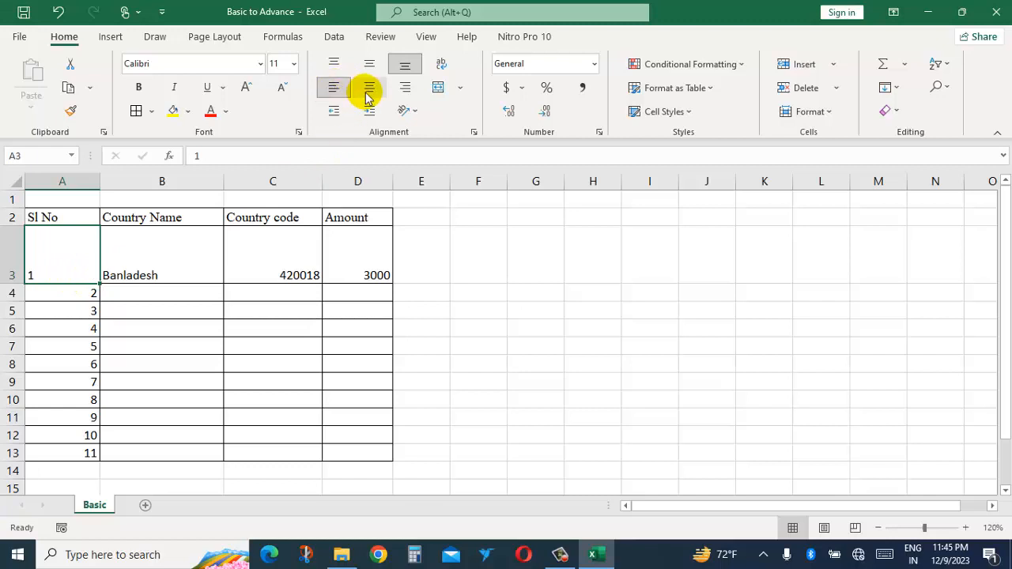
left_click(368, 90)
left_click(369, 63)
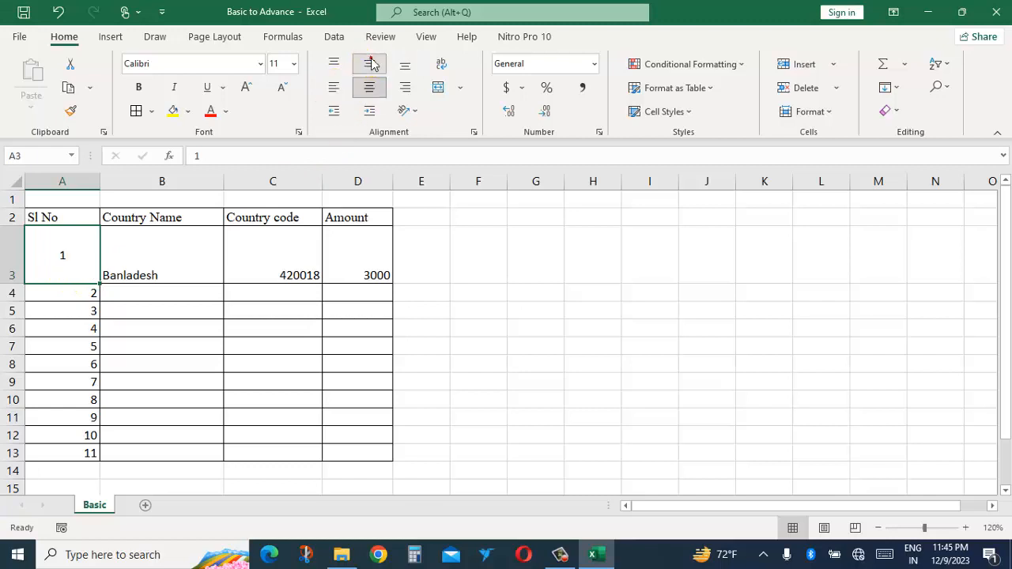
Centre the country name, code and amount in B3:D3 horizontally and middle-align them vertically.
left_click_drag(149, 258, 339, 264)
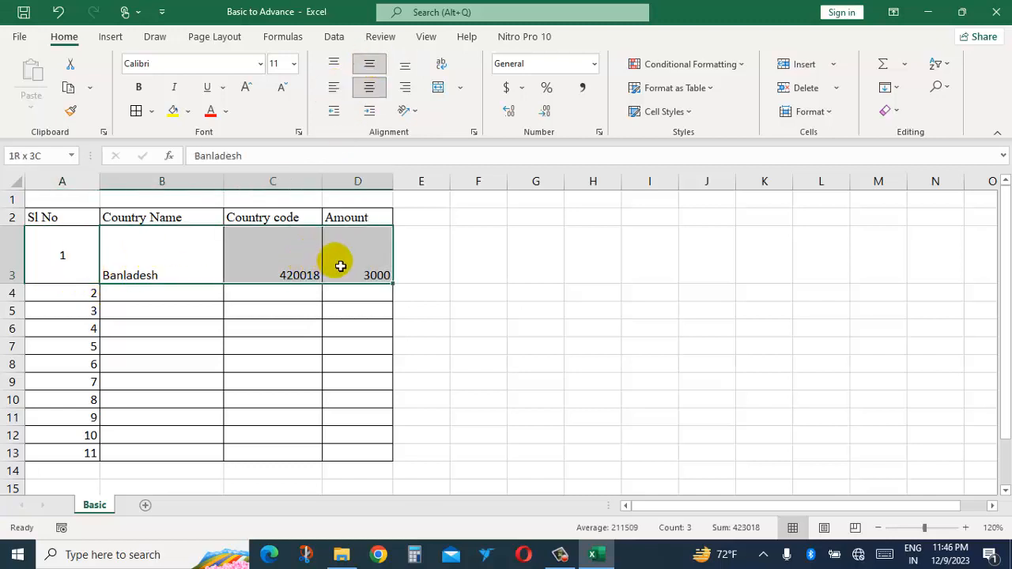
left_click(376, 91)
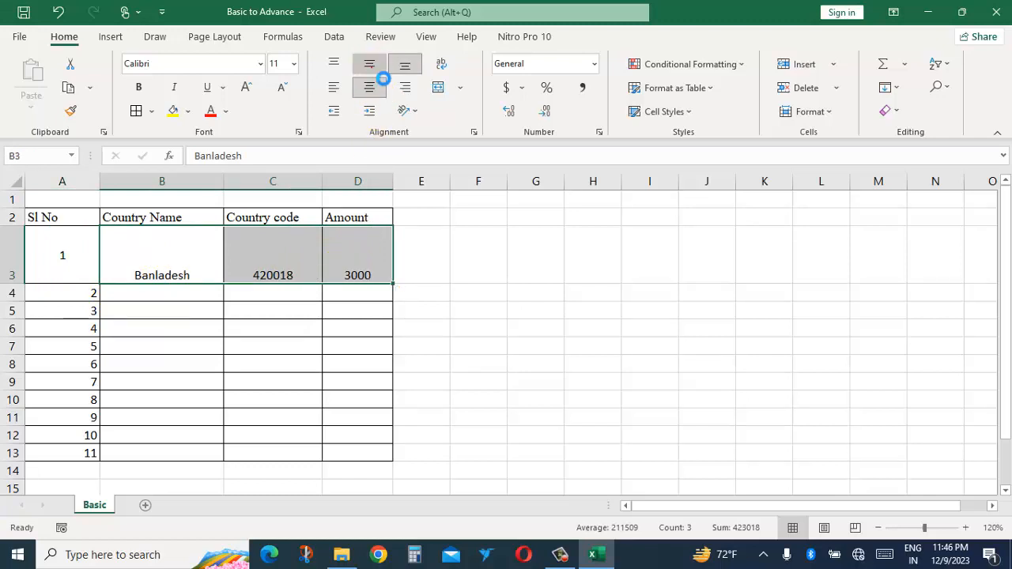
left_click(369, 65)
left_click_drag(62, 248, 376, 278)
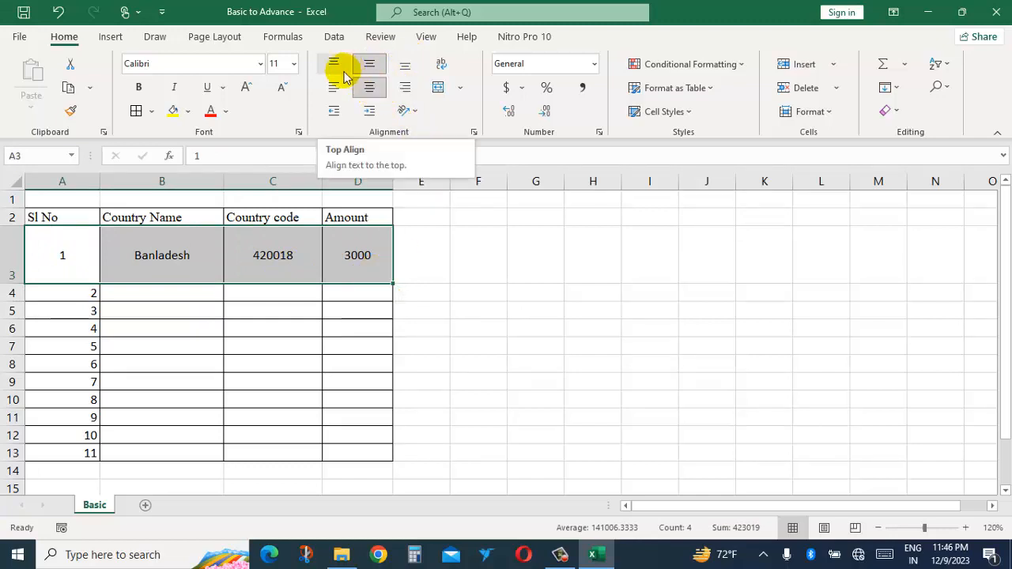
left_click(268, 271)
left_click(246, 331)
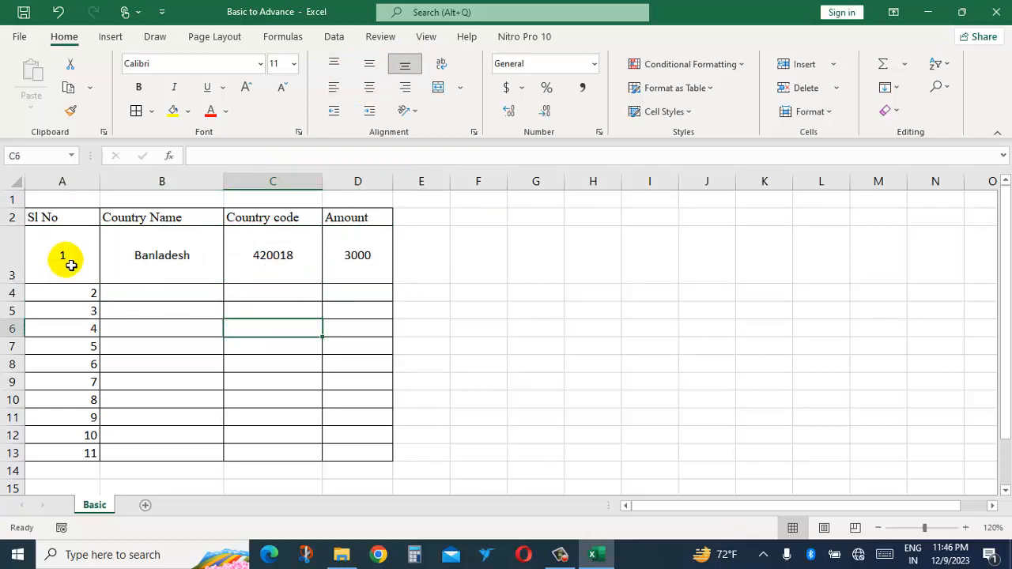
Enlarge the text of the first data row A3:D3, trying font size 14 before applying a custom size of 33.
left_click_drag(71, 265, 359, 255)
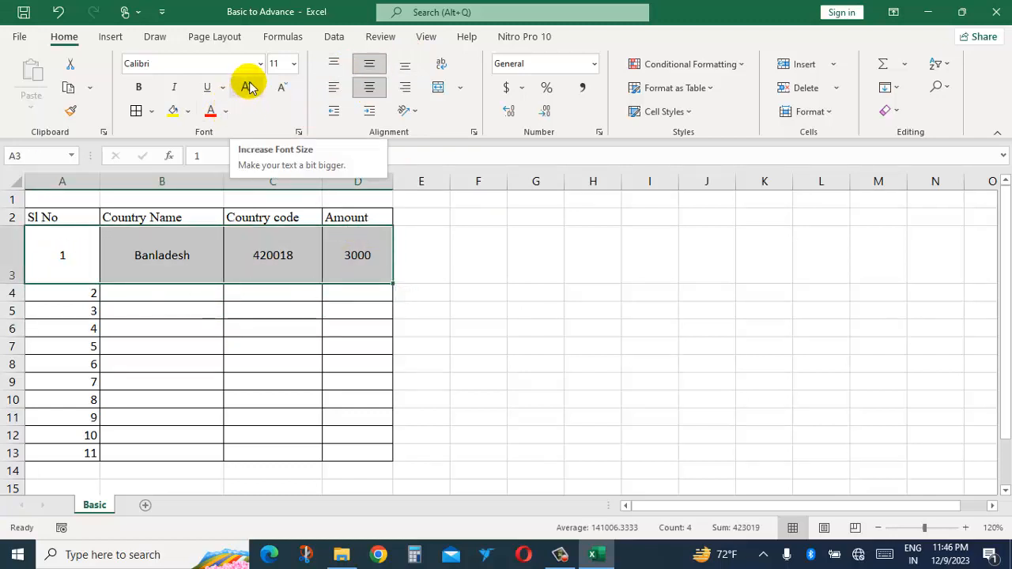
left_click(295, 64)
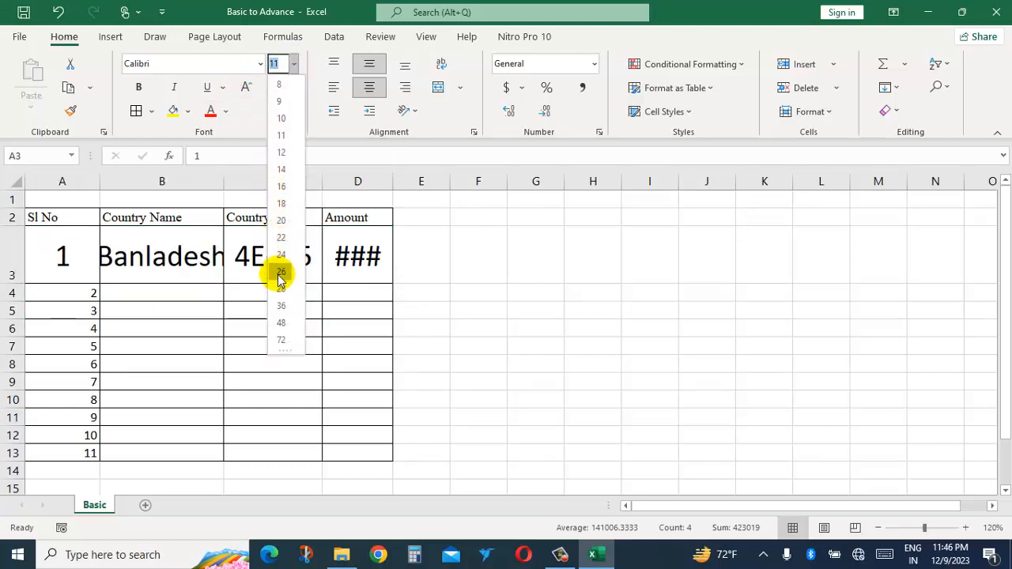
left_click(281, 169)
left_click(286, 64)
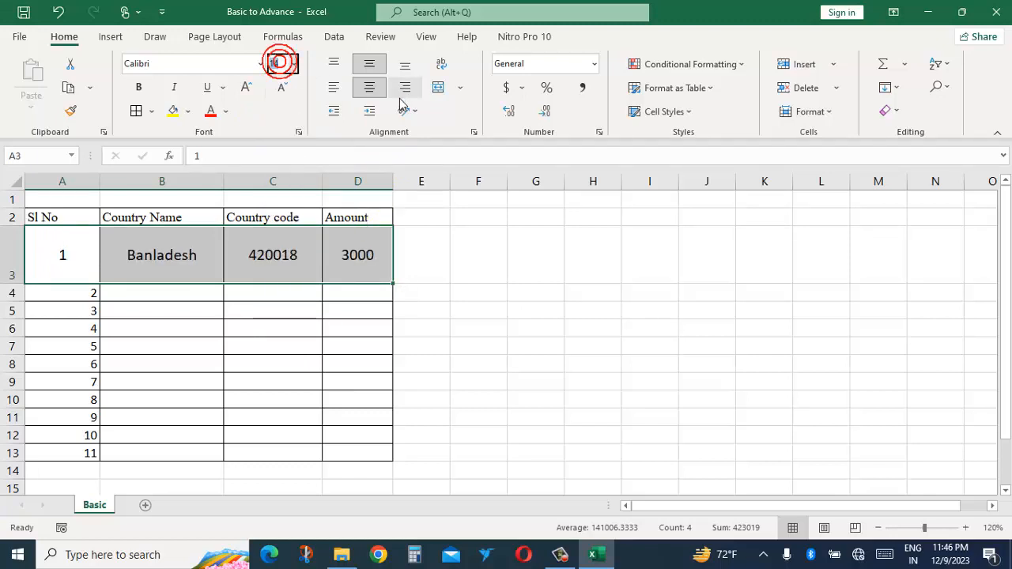
type("33")
key("Return")
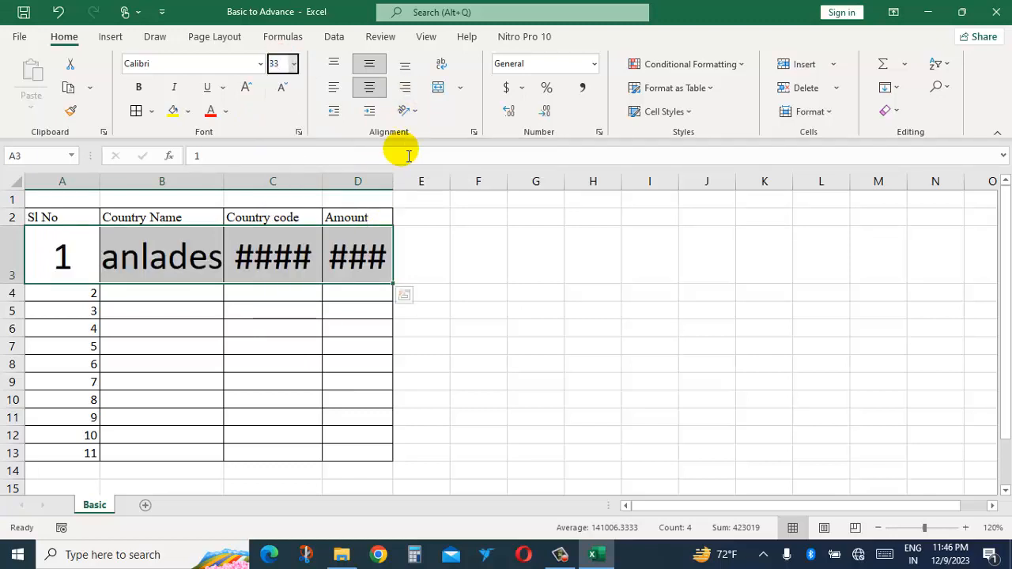
AutoFit the Country code and Amount columns to their contents, one column at a time.
left_click(237, 346)
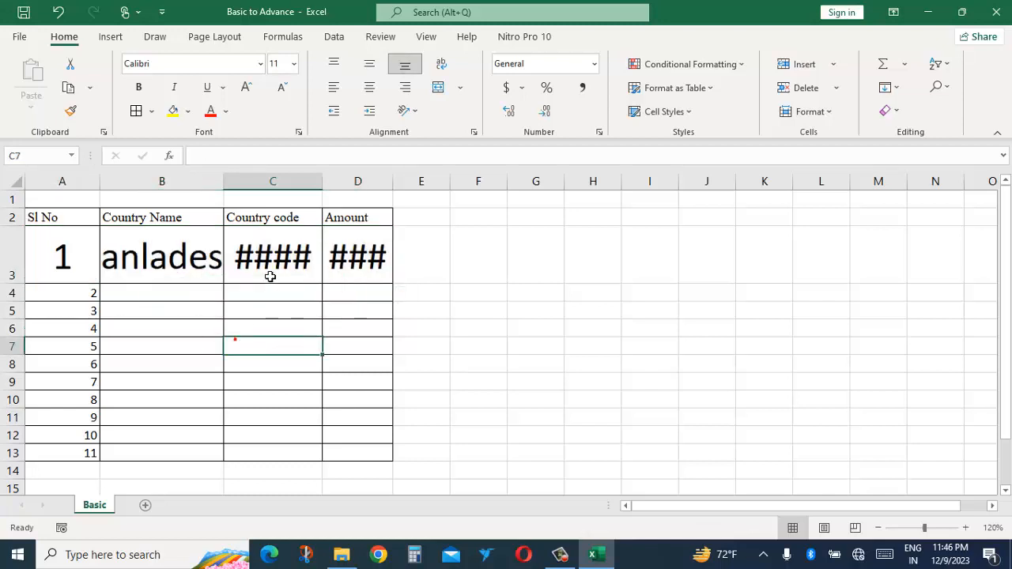
double_click(321, 182)
double_click(431, 182)
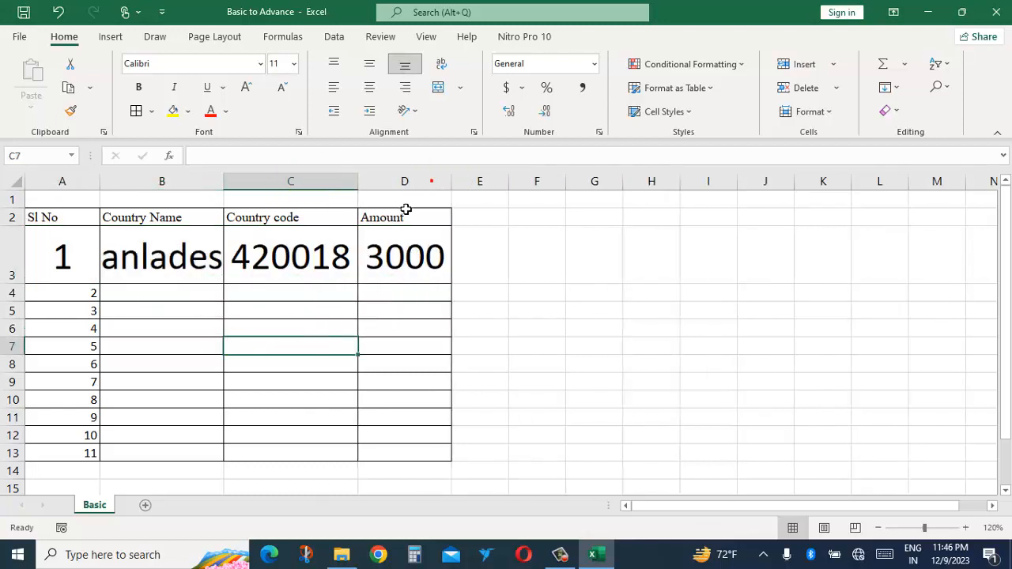
Narrow the Country code and Amount columns together to one equal width and inspect the contents of C3 and D3.
left_click_drag(185, 184, 407, 189)
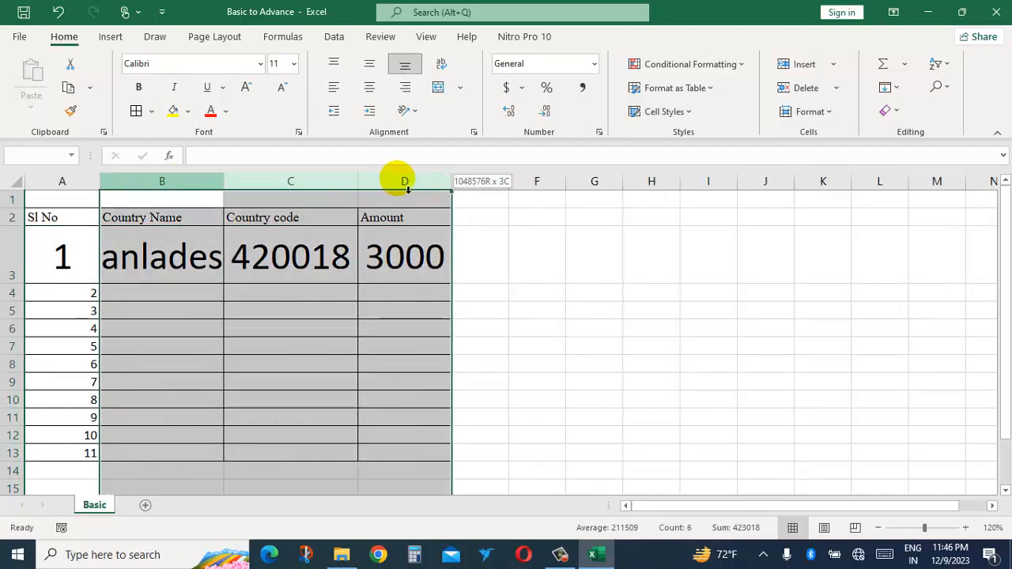
left_click_drag(303, 189, 434, 189)
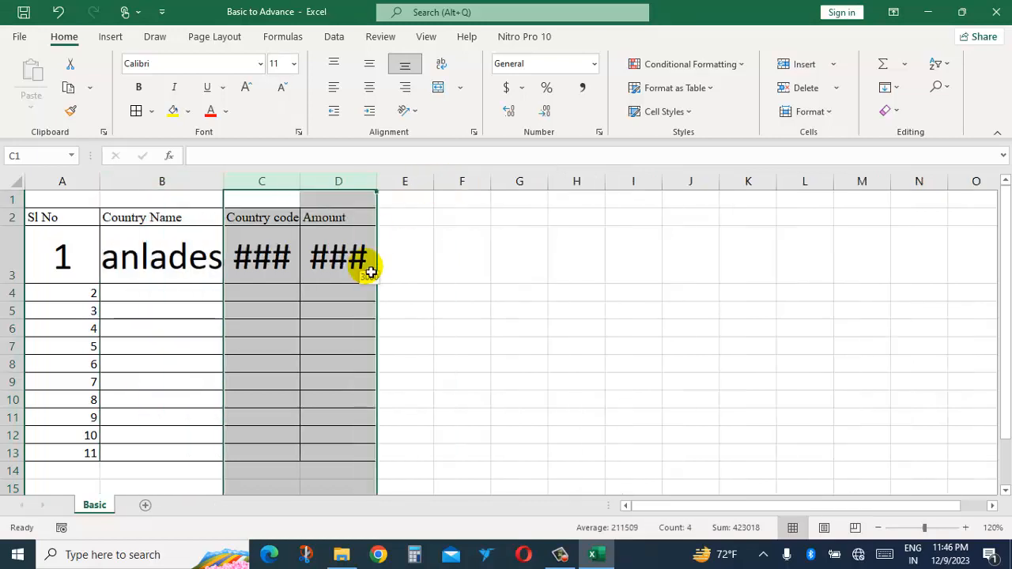
left_click(235, 246)
left_click(473, 287)
left_click(260, 237)
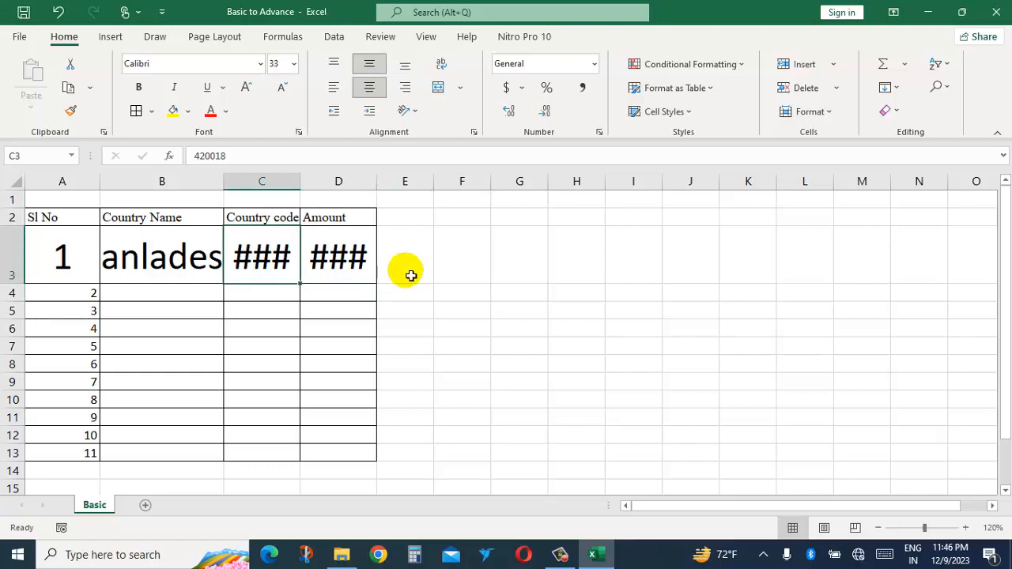
left_click(338, 263)
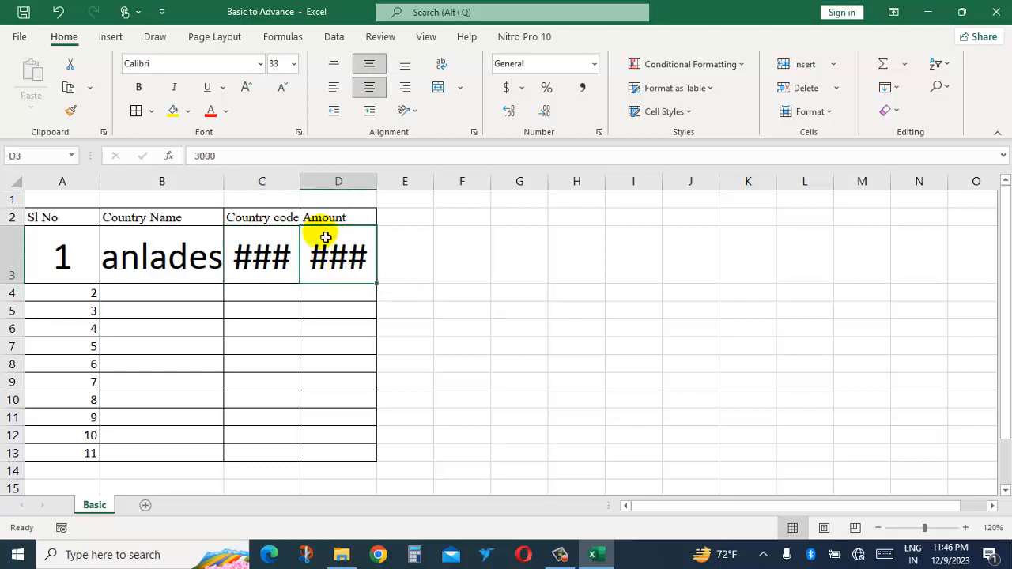
left_click_drag(248, 257, 318, 260)
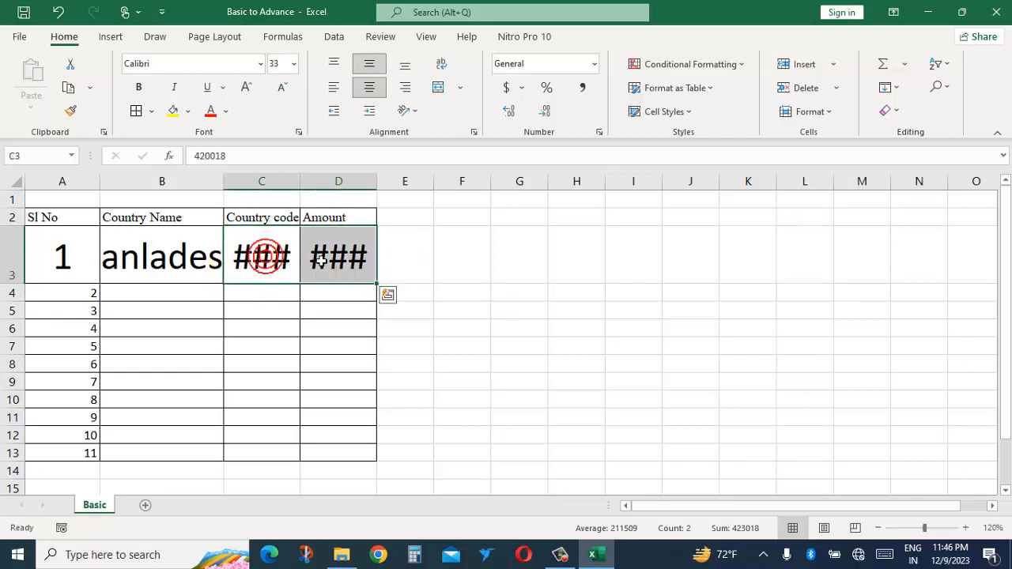
left_click(323, 260)
left_click(255, 270)
left_click(352, 265)
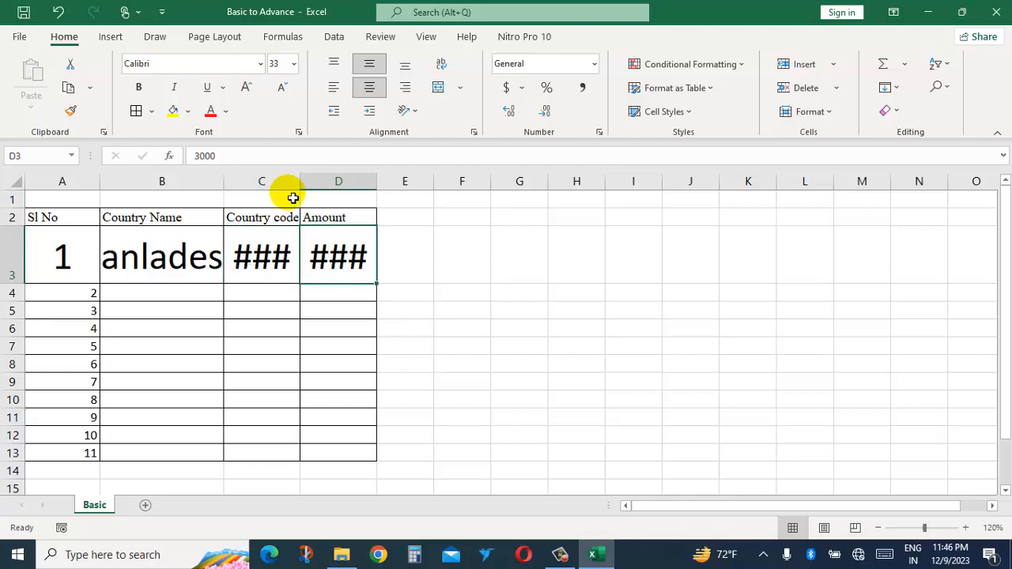
Select columns C and D together, AutoFit both widths in one operation, and check cells C3 and D3.
left_click_drag(278, 181, 350, 185)
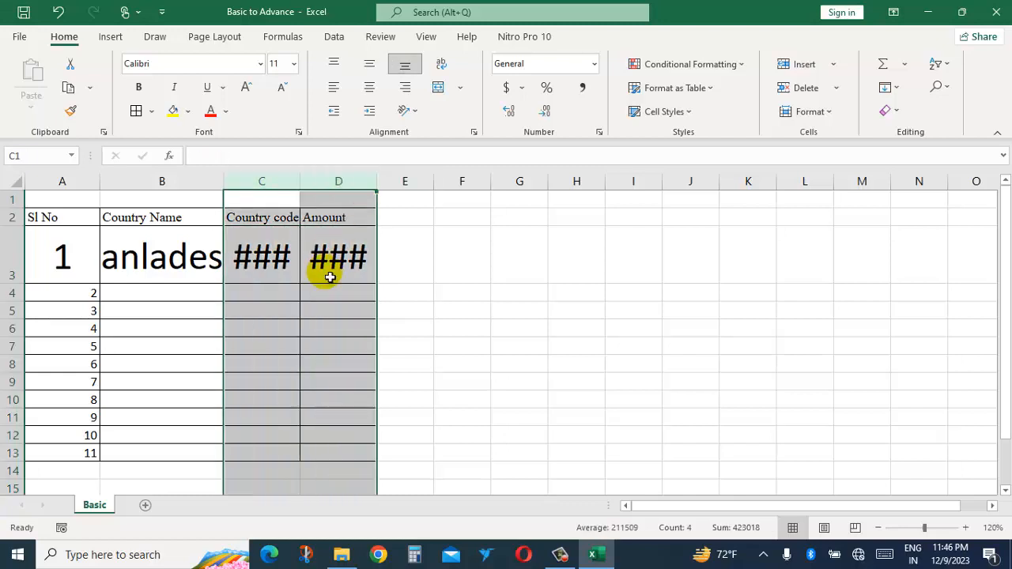
double_click(385, 187)
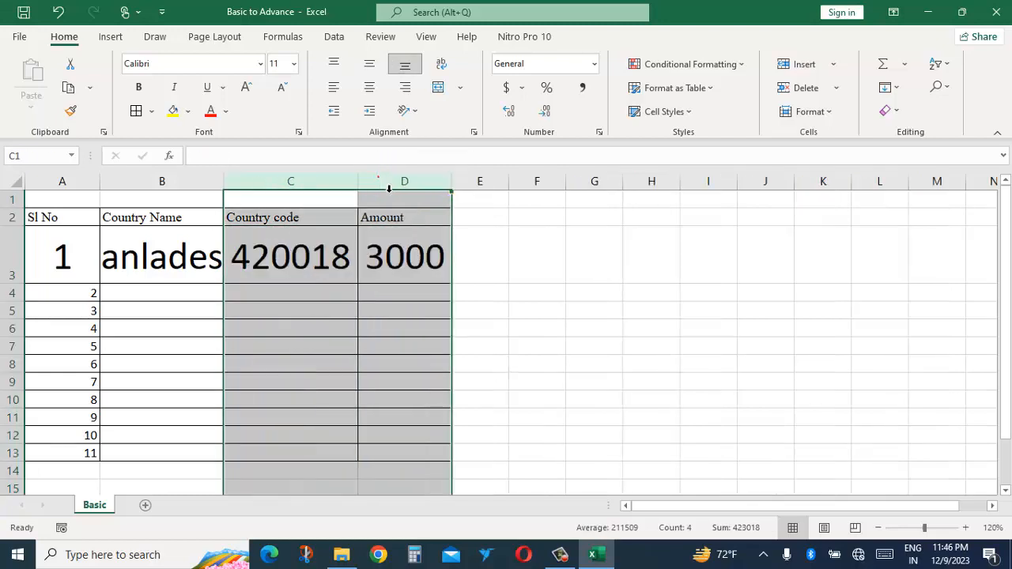
left_click(393, 253)
left_click_drag(286, 260, 379, 255)
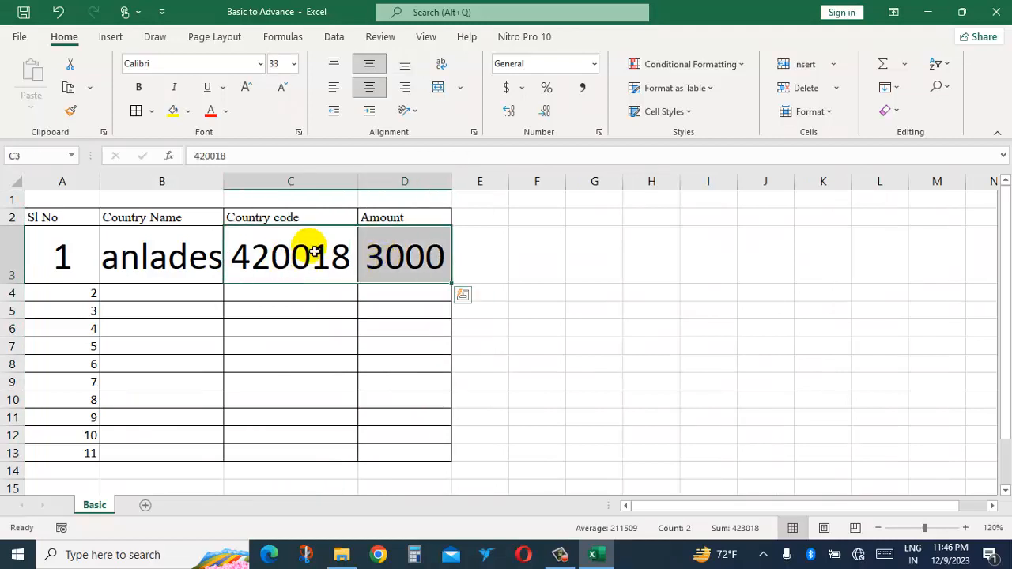
left_click(314, 251)
left_click(399, 258)
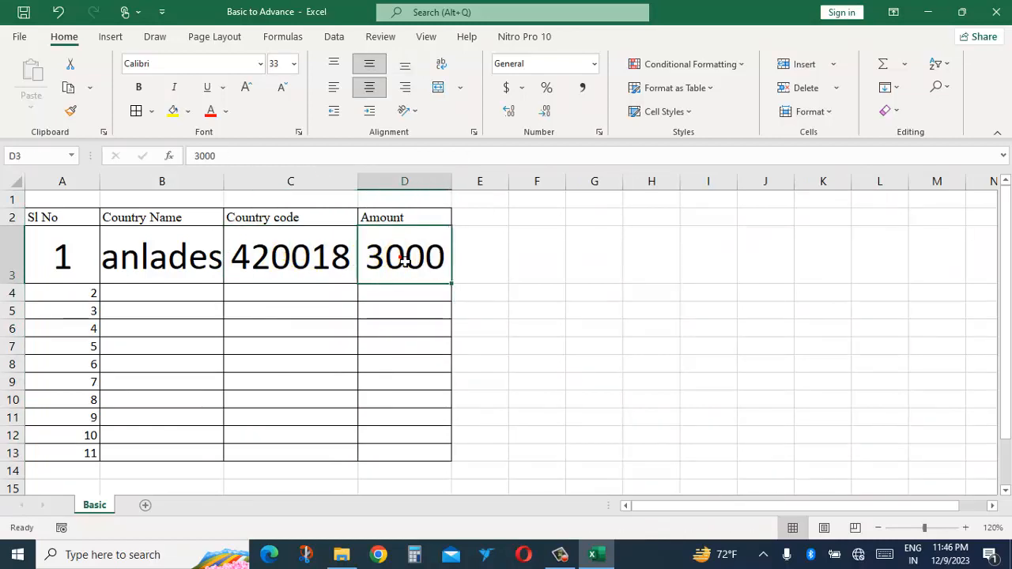
left_click(321, 264)
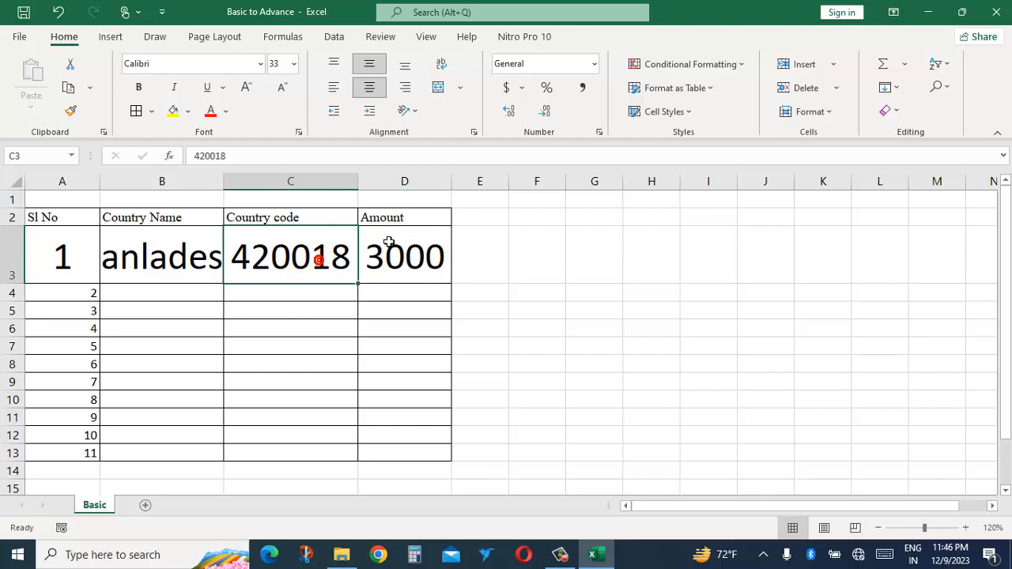